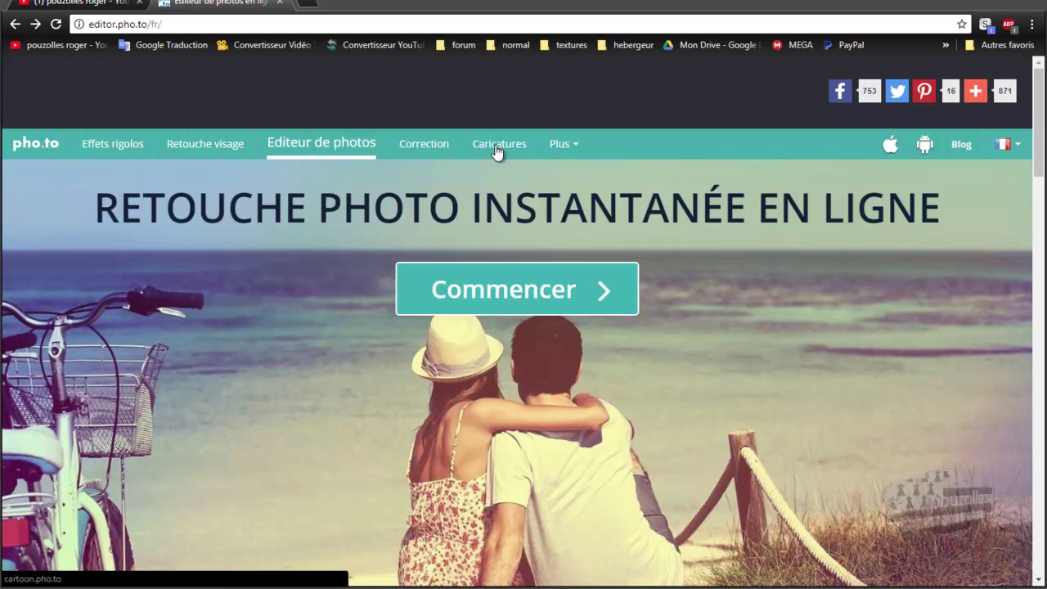
# Step: Start the online photo editor and upload the Virginia-Raggi-la-premiere-femme-maire-de-Rome image from the computer's Images folder
pyautogui.moveTo(561, 155)
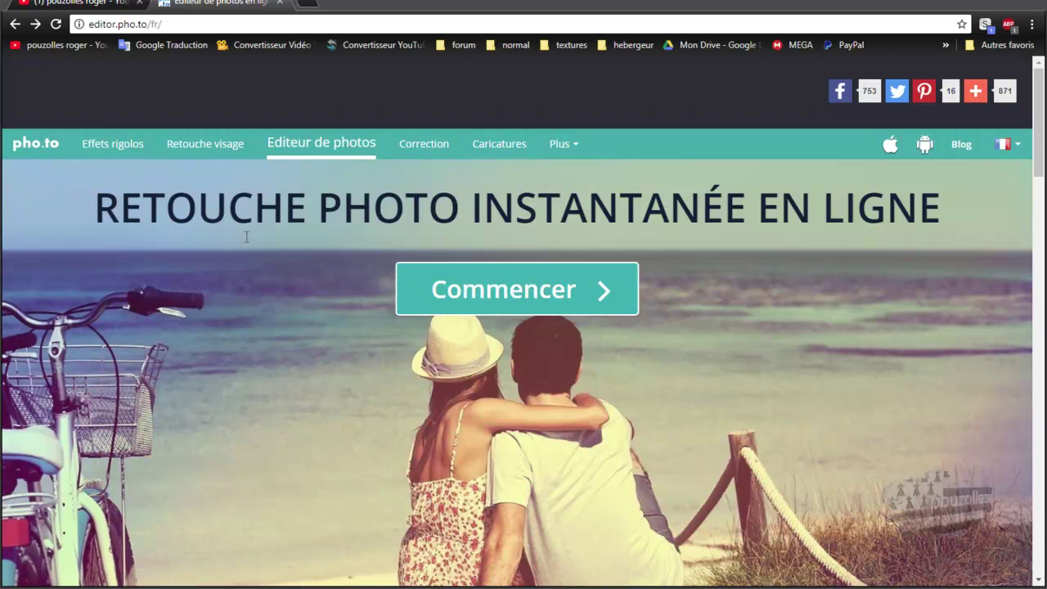
pyautogui.click(299, 148)
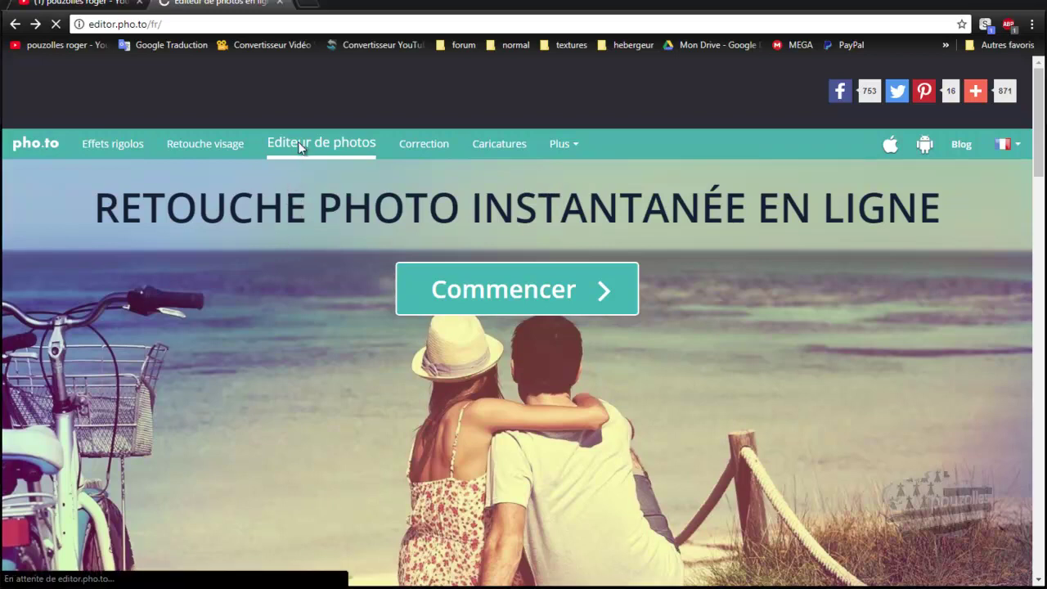
pyautogui.click(487, 293)
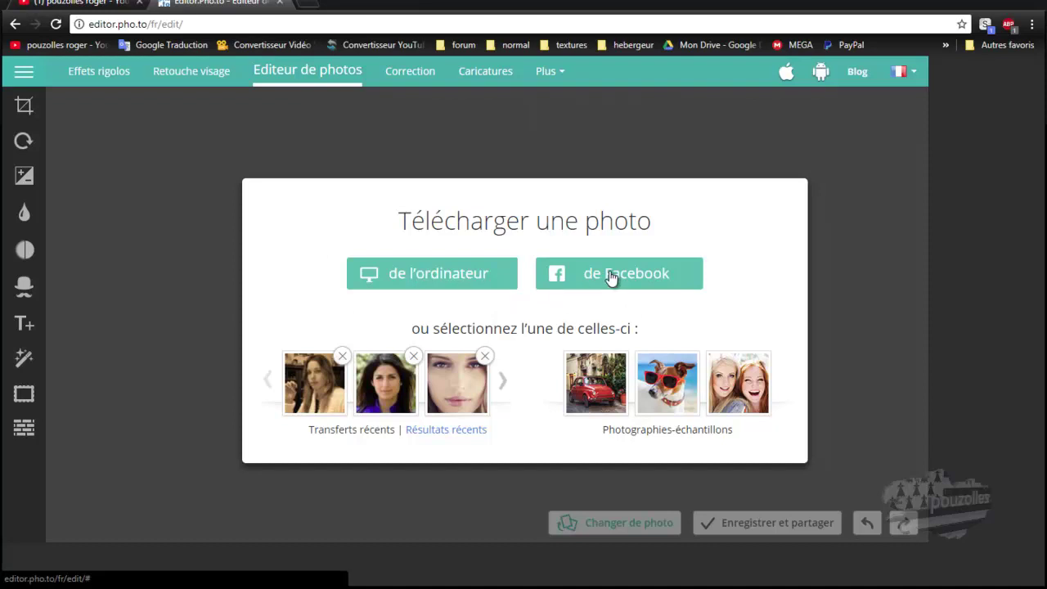
pyautogui.click(444, 274)
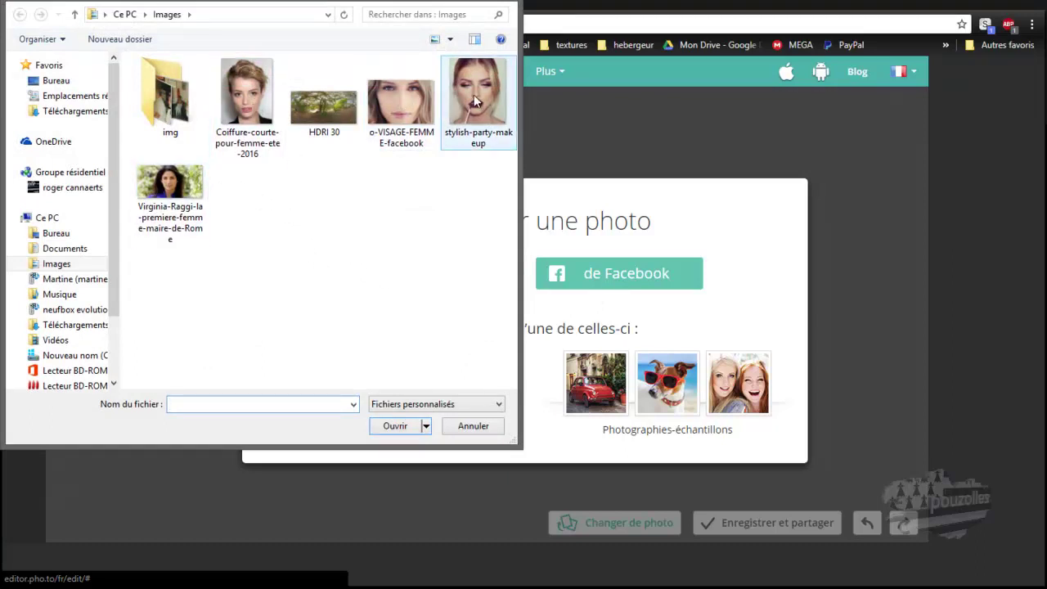
pyautogui.doubleClick(168, 183)
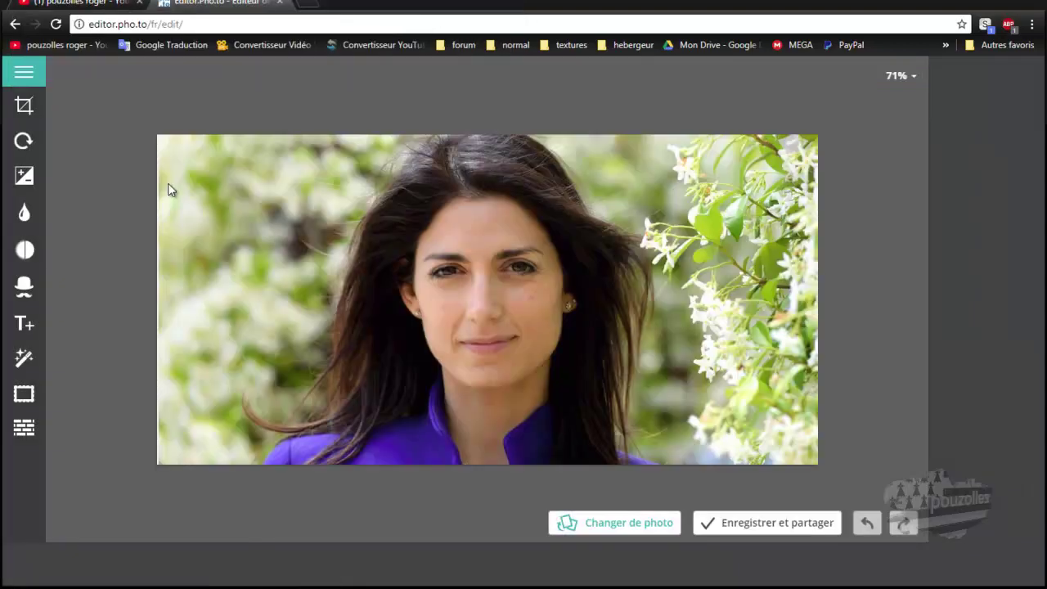
# Step: Crop the photo to a full-height frame around the woman, trimming the background on both sides of her
pyautogui.click(23, 106)
pyautogui.moveTo(225, 169); pyautogui.dragTo(130, 137)
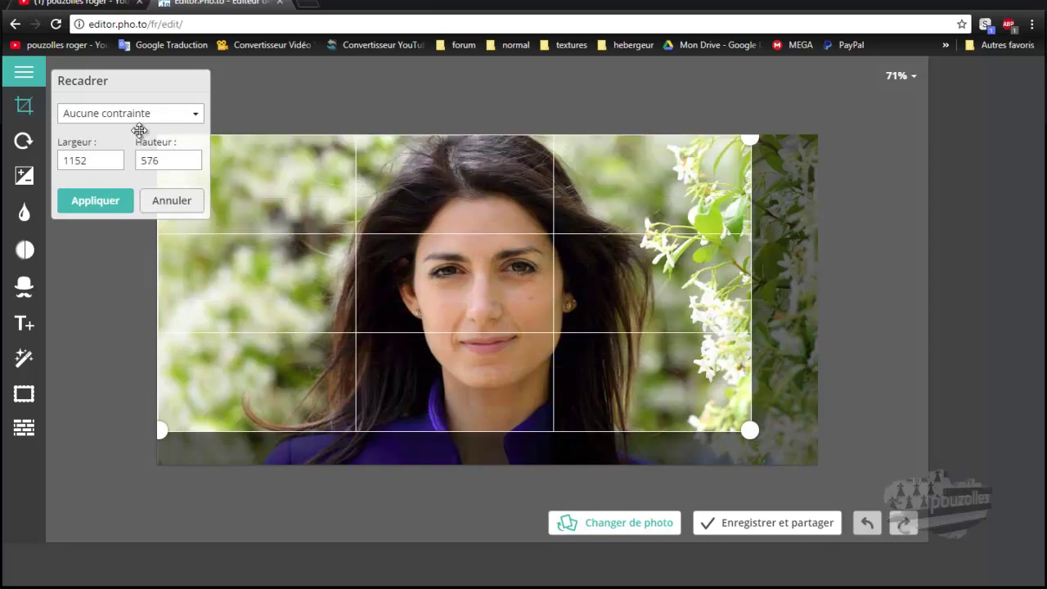
pyautogui.moveTo(751, 429); pyautogui.dragTo(666, 470)
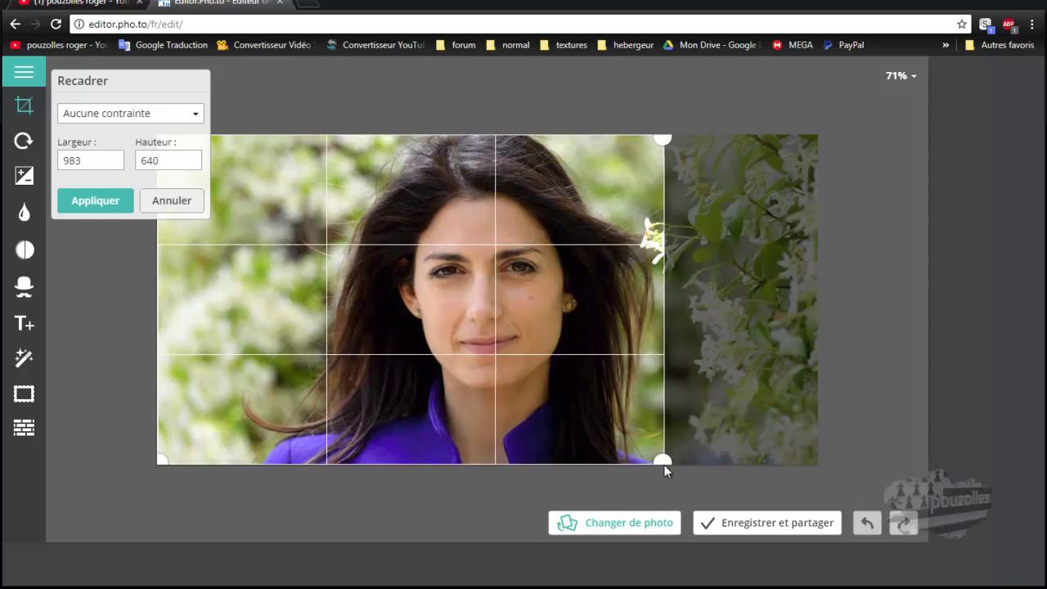
pyautogui.moveTo(165, 309); pyautogui.dragTo(234, 466)
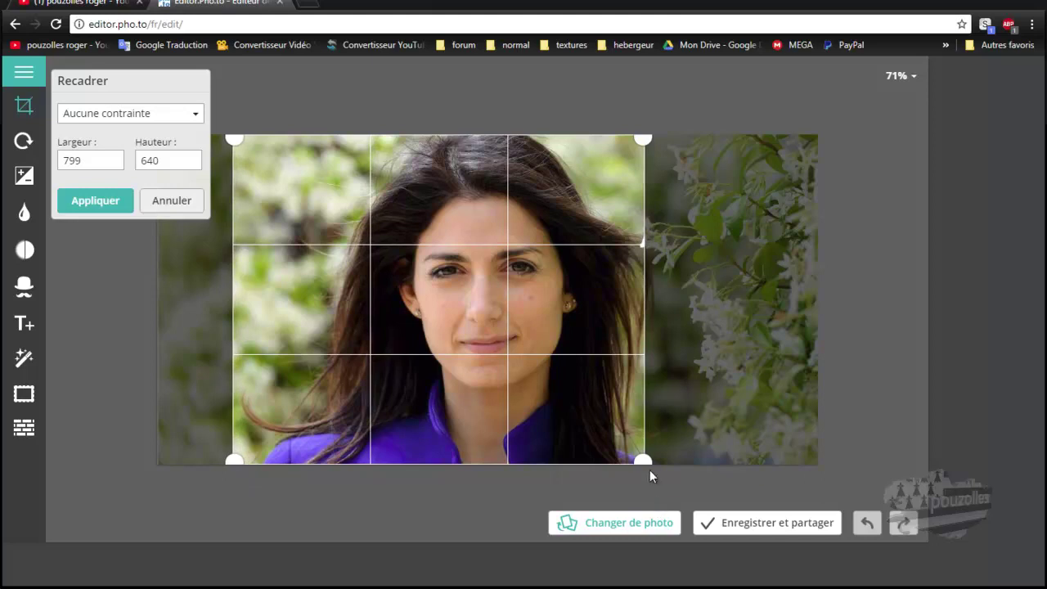
pyautogui.moveTo(645, 460); pyautogui.dragTo(681, 463)
pyautogui.click(106, 204)
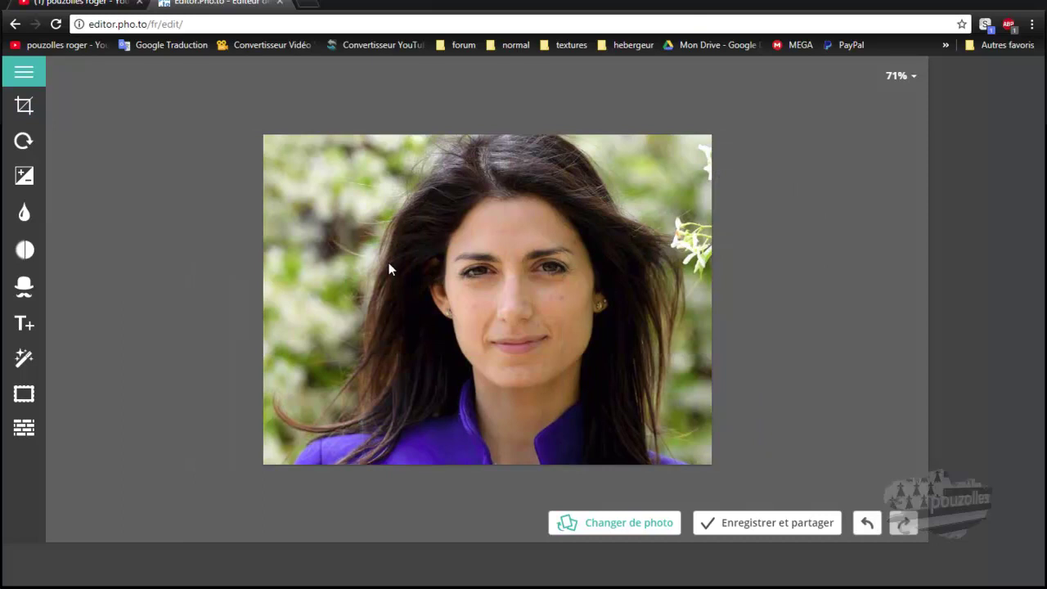
# Step: Try flipping the cropped photo horizontally and vertically
pyautogui.click(24, 143)
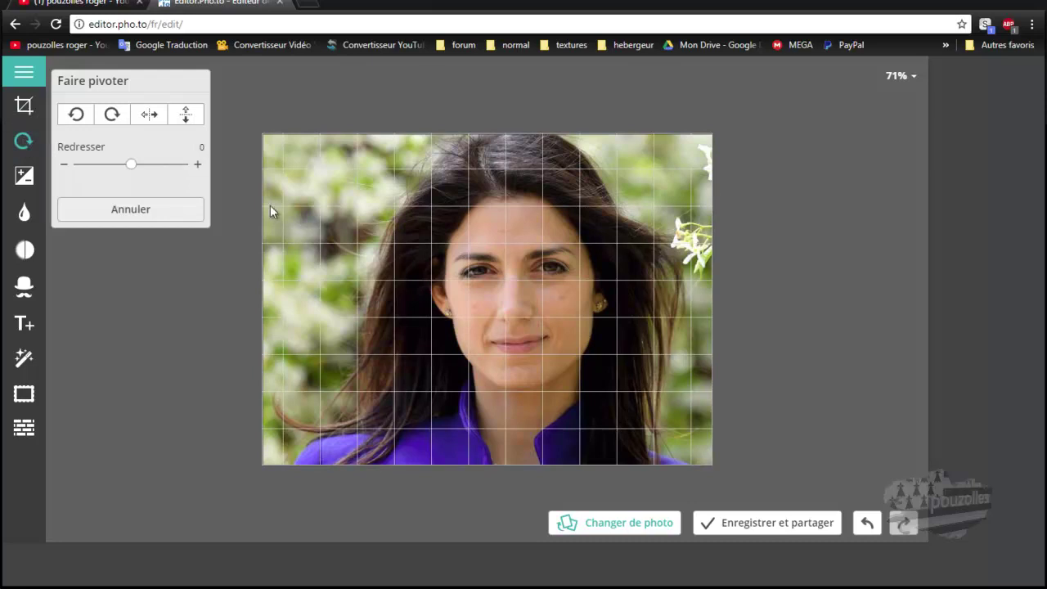
pyautogui.click(150, 119)
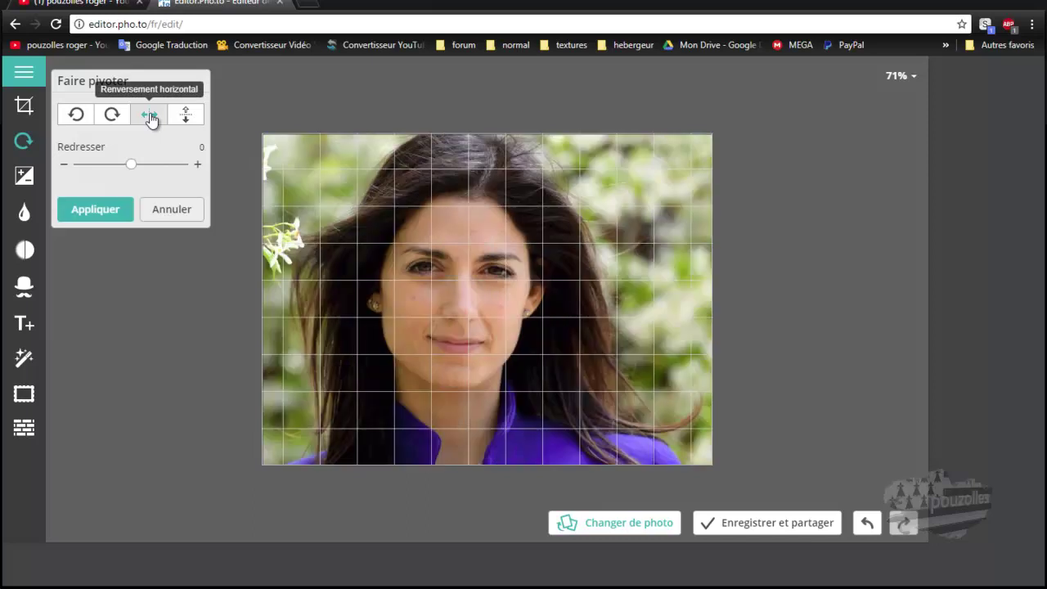
pyautogui.click(188, 115)
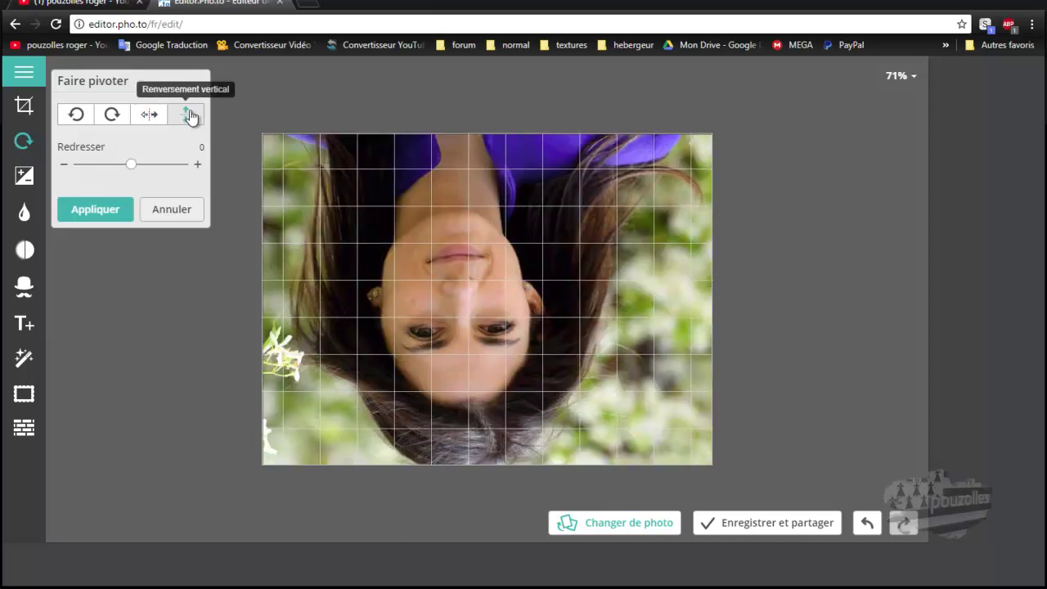
pyautogui.click(149, 115)
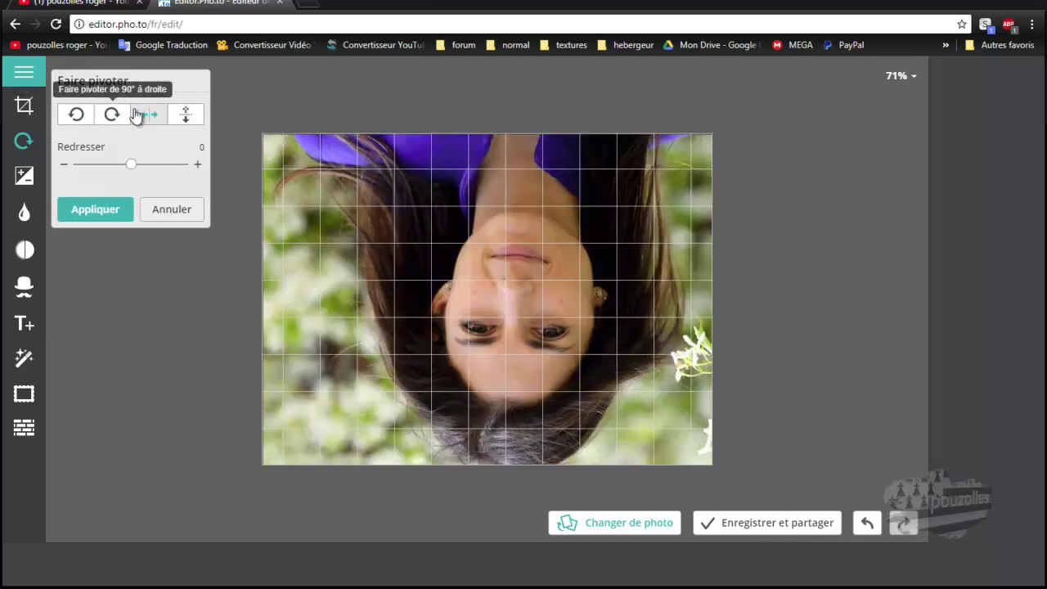
# Step: Try rotating the photo clockwise by 90° twice and straightening it, and discard all the rotation changes
pyautogui.click(112, 116)
pyautogui.click(112, 115)
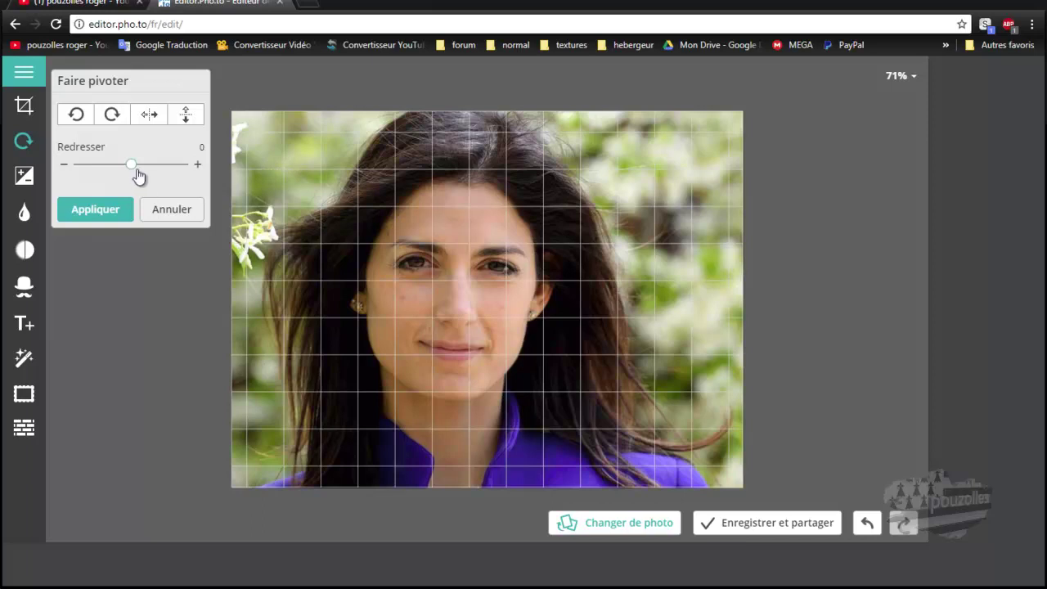
pyautogui.moveTo(133, 166)
pyautogui.mouseDown()
pyautogui.moveTo(165, 178)
pyautogui.moveTo(134, 178)
pyautogui.mouseUp()
pyautogui.click(171, 148)
pyautogui.click(169, 211)
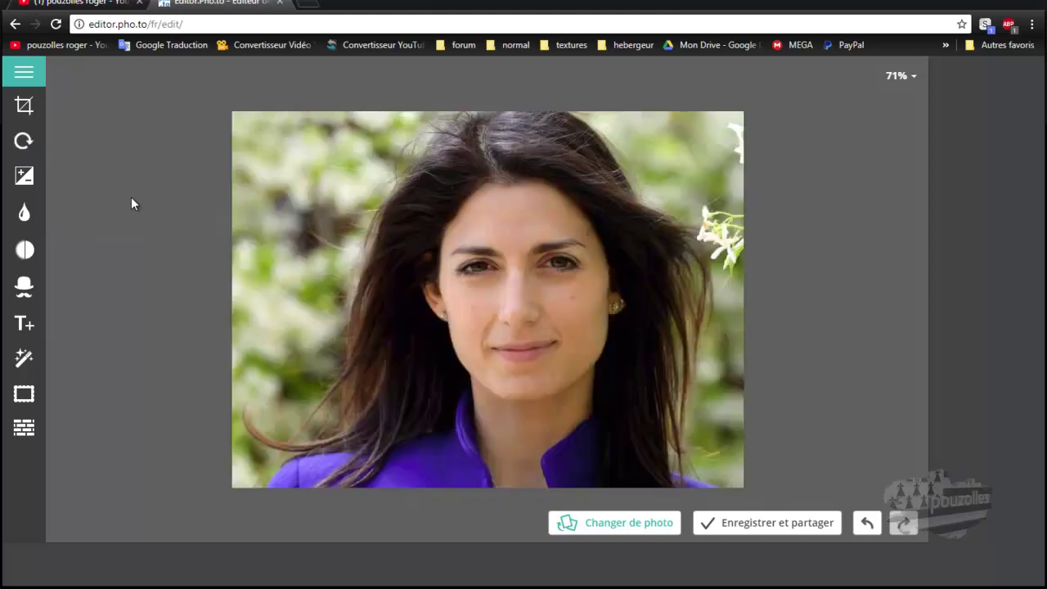
# Step: Set the photo's brightness to 0.03 and contrast to 0.1, adjust highlights and shadows, and apply the exposure changes
pyautogui.click(25, 179)
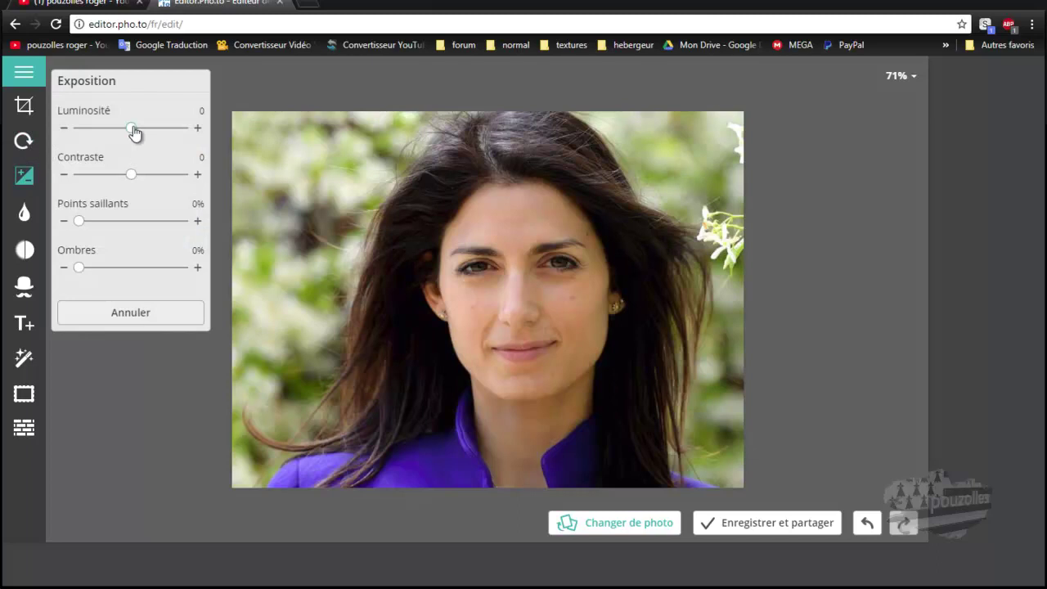
pyautogui.moveTo(133, 133)
pyautogui.mouseDown()
pyautogui.moveTo(115, 136)
pyautogui.moveTo(134, 139)
pyautogui.mouseUp()
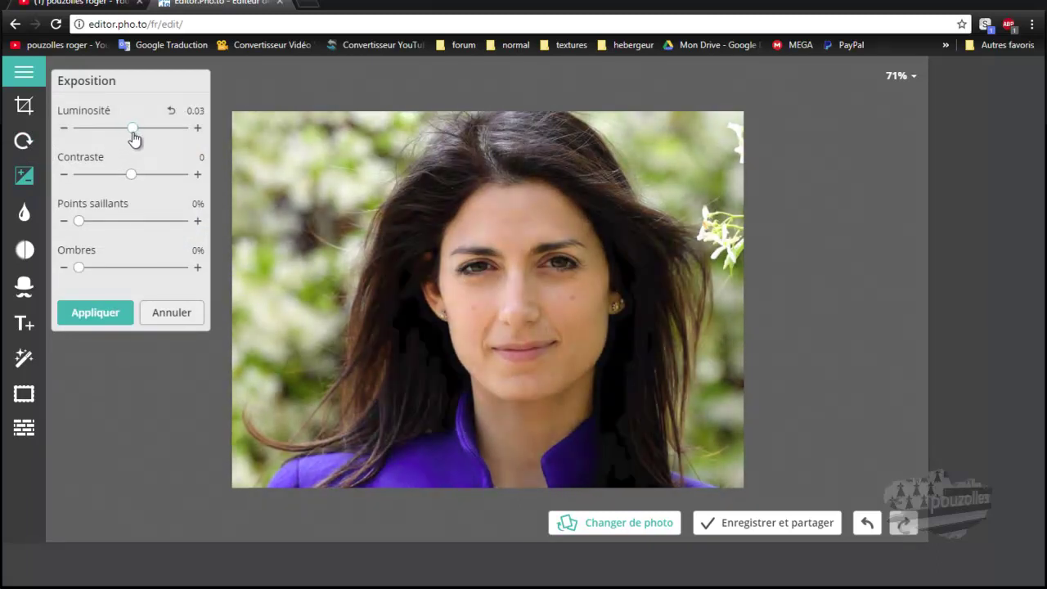
pyautogui.moveTo(131, 175)
pyautogui.mouseDown()
pyautogui.moveTo(109, 176)
pyautogui.moveTo(151, 181)
pyautogui.moveTo(137, 181)
pyautogui.mouseUp()
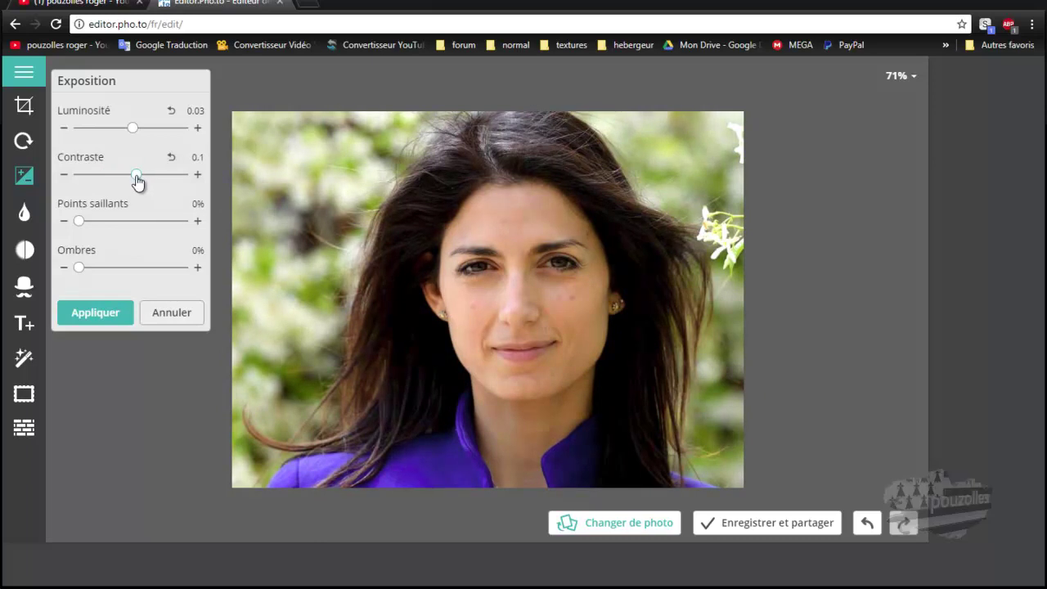
pyautogui.moveTo(81, 224)
pyautogui.mouseDown()
pyautogui.moveTo(191, 234)
pyautogui.moveTo(73, 233)
pyautogui.mouseUp()
pyautogui.moveTo(80, 269)
pyautogui.mouseDown()
pyautogui.moveTo(101, 274)
pyautogui.moveTo(85, 272)
pyautogui.mouseUp()
pyautogui.click(94, 313)
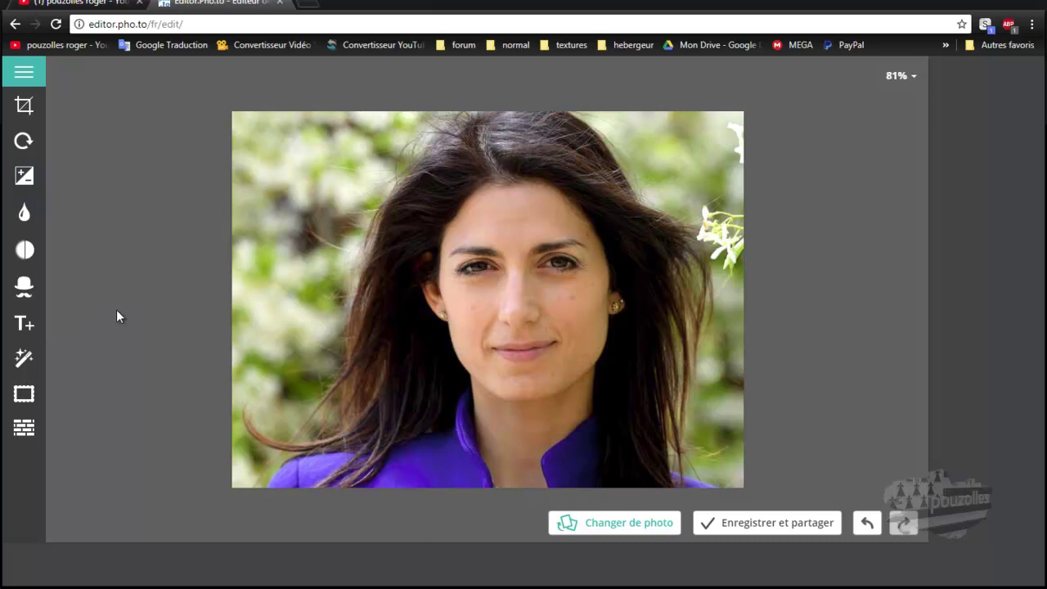
# Step: Try adjusting the photo's saturation, hue and temperature in the colour settings, resetting each one
pyautogui.click(25, 215)
pyautogui.moveTo(130, 129)
pyautogui.mouseDown()
pyautogui.moveTo(96, 135)
pyautogui.moveTo(186, 136)
pyautogui.moveTo(77, 133)
pyautogui.moveTo(134, 138)
pyautogui.mouseUp()
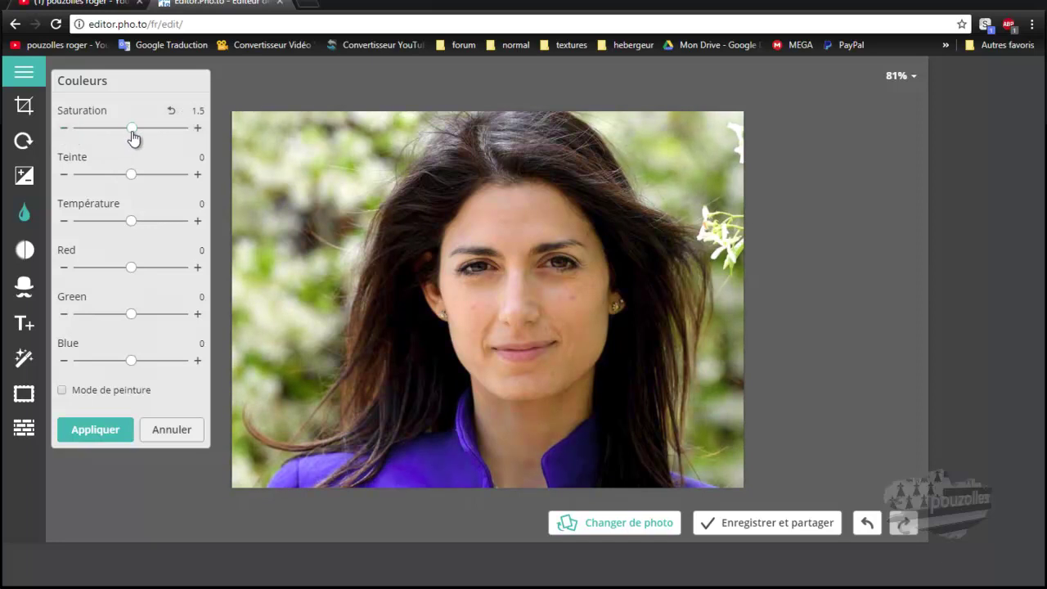
pyautogui.click(170, 112)
pyautogui.moveTo(130, 175)
pyautogui.mouseDown()
pyautogui.moveTo(99, 182)
pyautogui.moveTo(161, 182)
pyautogui.moveTo(143, 185)
pyautogui.mouseUp()
pyautogui.click(170, 157)
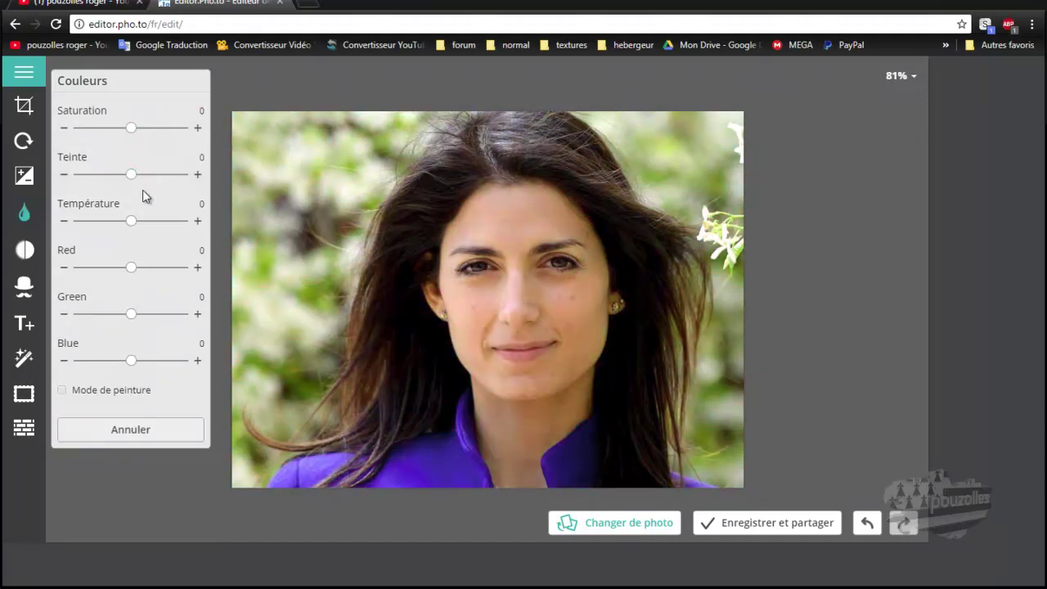
pyautogui.moveTo(129, 229); pyautogui.dragTo(164, 222)
pyautogui.click(171, 204)
# Step: Set the photo's red level to -61 and green level to -57, keeping blue at 0
pyautogui.moveTo(131, 268)
pyautogui.mouseDown()
pyautogui.moveTo(108, 273)
pyautogui.moveTo(119, 277)
pyautogui.mouseUp()
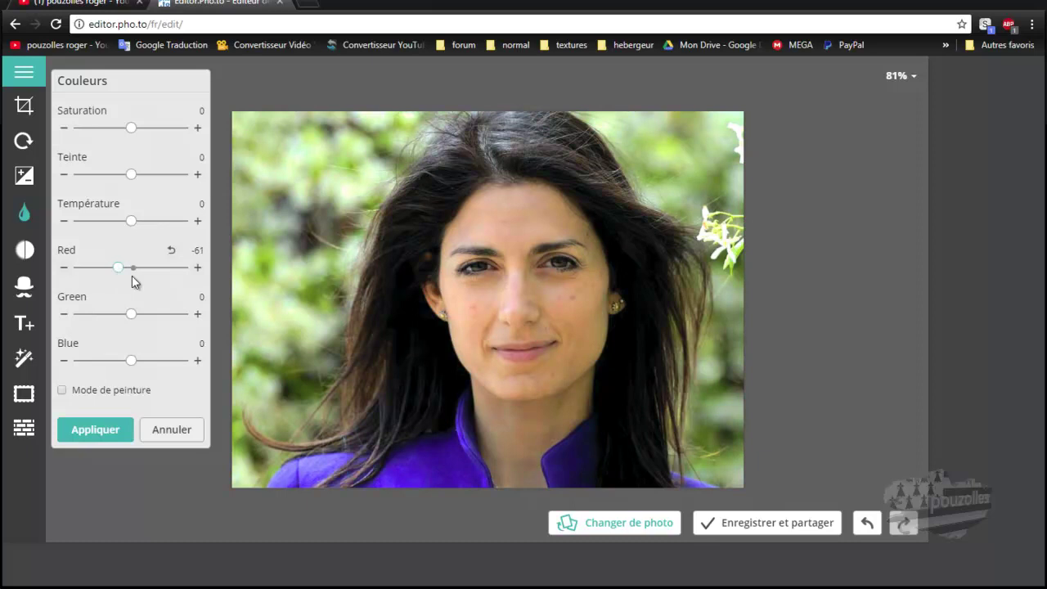
pyautogui.moveTo(132, 323)
pyautogui.mouseDown()
pyautogui.moveTo(122, 319)
pyautogui.moveTo(155, 322)
pyautogui.moveTo(121, 321)
pyautogui.mouseUp()
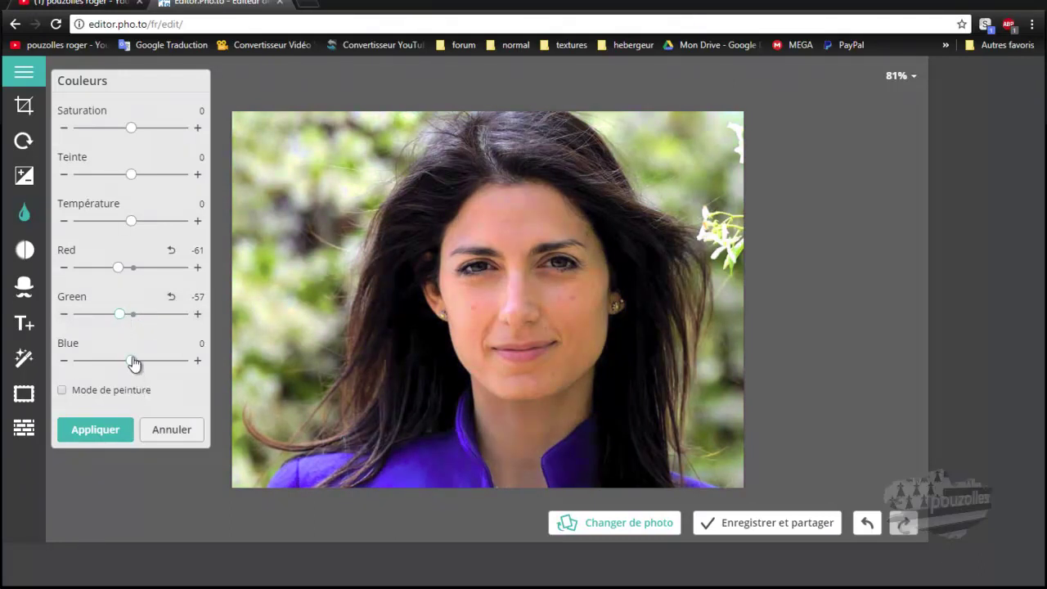
pyautogui.moveTo(133, 364)
pyautogui.mouseDown()
pyautogui.moveTo(109, 362)
pyautogui.moveTo(161, 362)
pyautogui.moveTo(133, 378)
pyautogui.mouseUp()
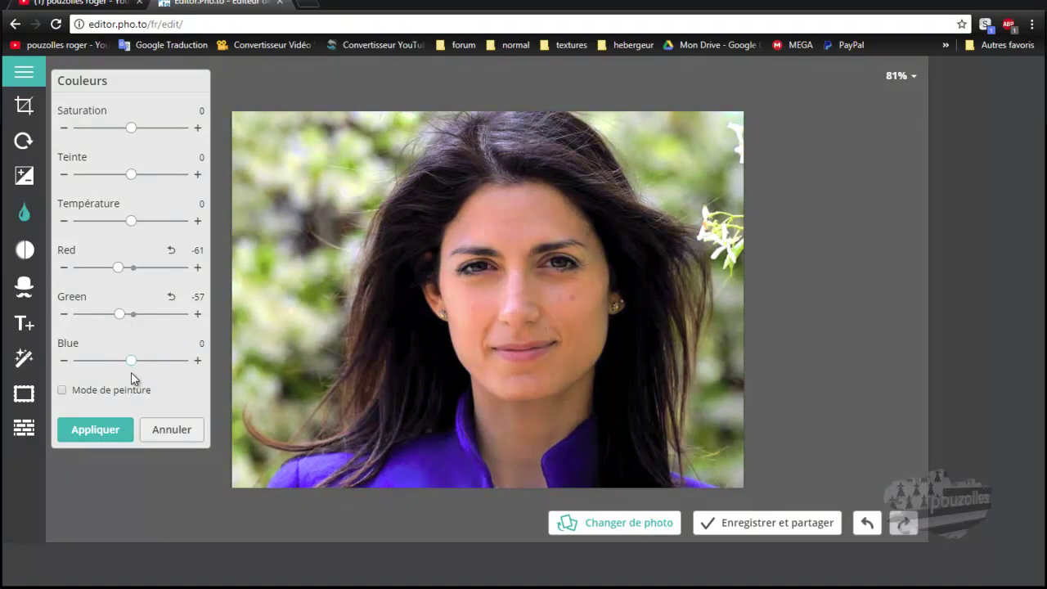
# Step: Enable painting mode for the colour changes with brush size 184, test the inverse effect, and apply the adjustment
pyautogui.click(63, 390)
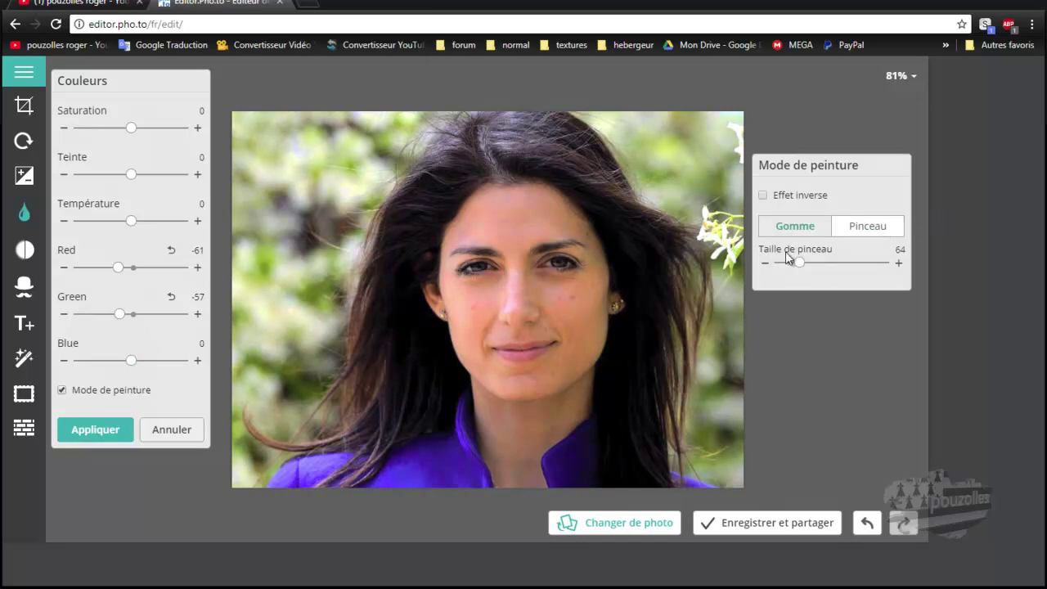
pyautogui.moveTo(801, 263); pyautogui.dragTo(839, 263)
pyautogui.click(880, 231)
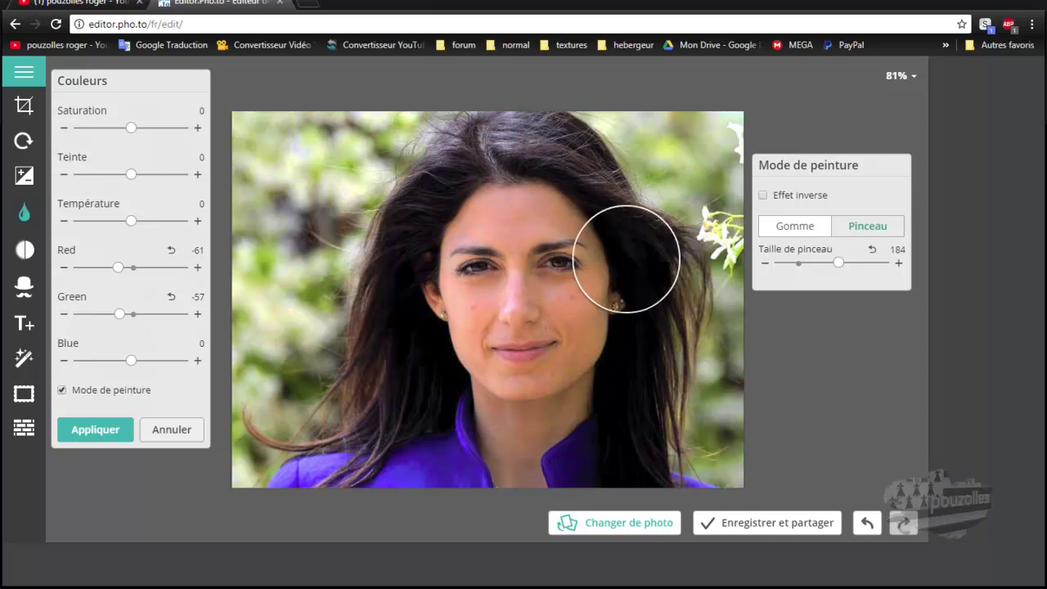
pyautogui.click(764, 196)
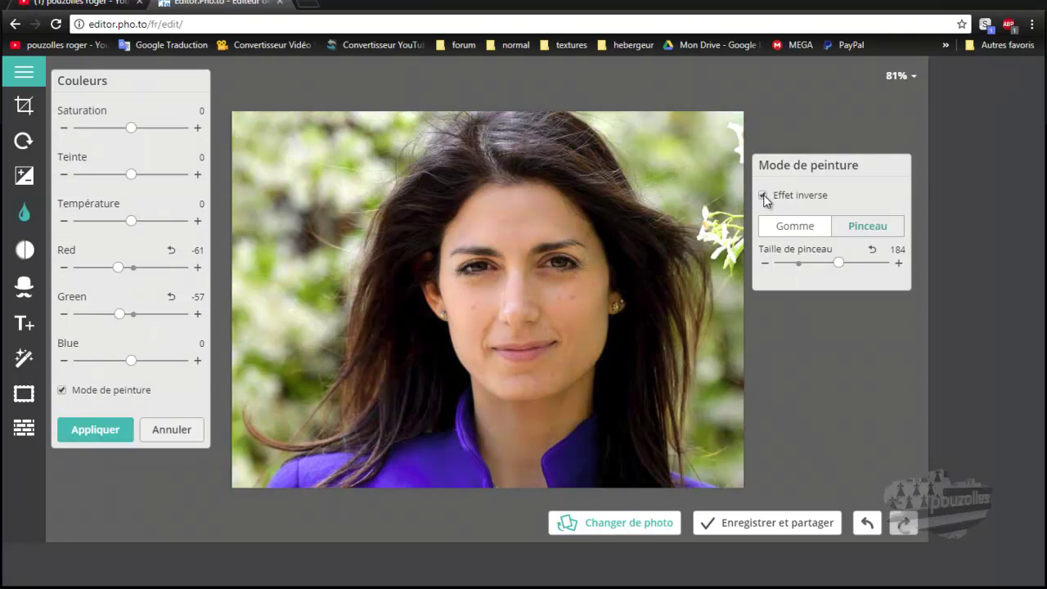
pyautogui.click(764, 194)
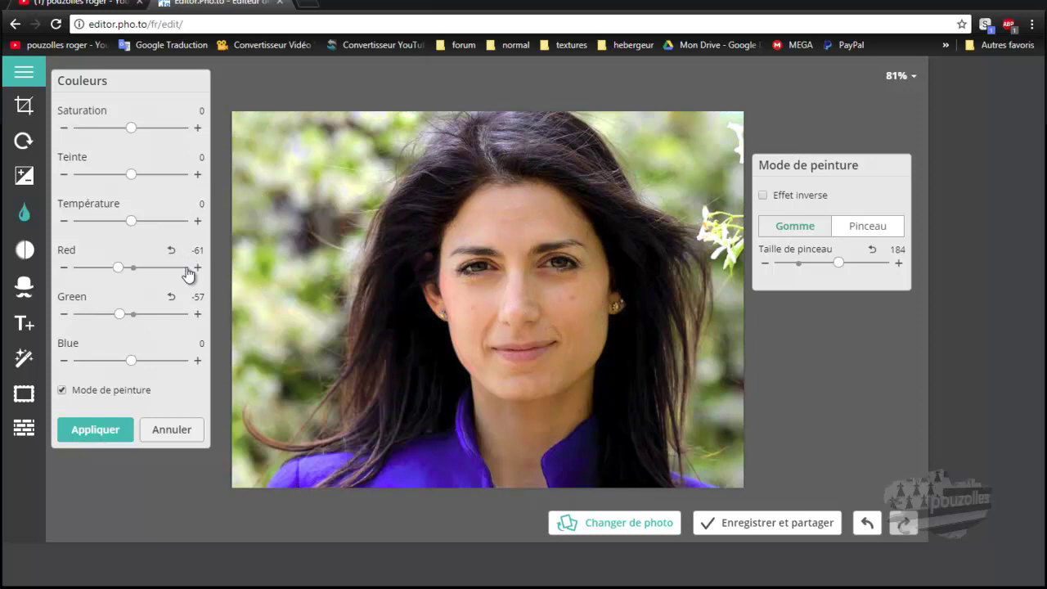
pyautogui.click(108, 430)
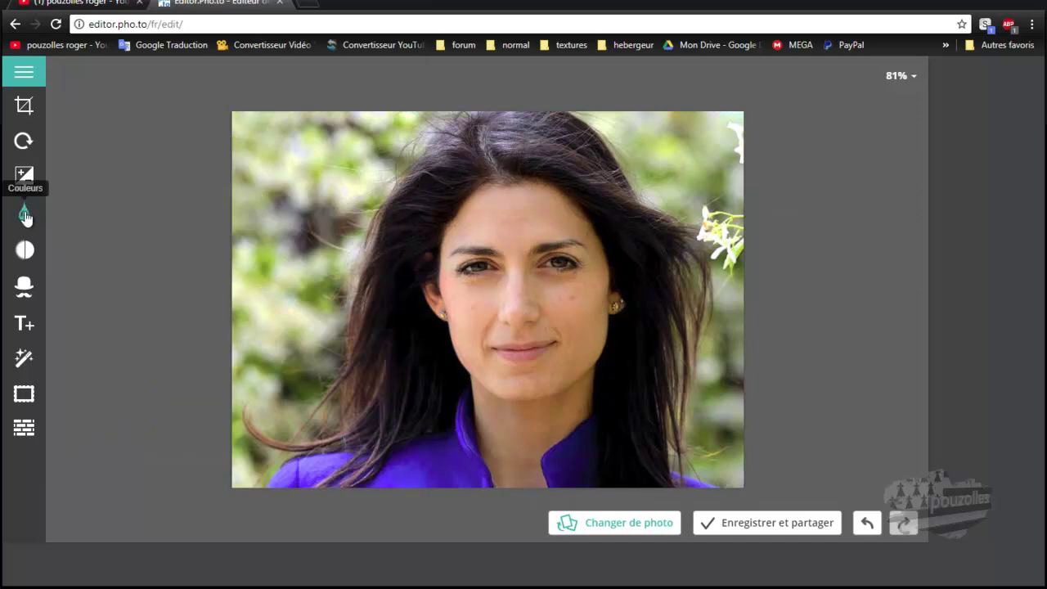
# Step: Try sharpness values of -20 and 8.75 on the photo, and reset the sharpness
pyautogui.click(25, 255)
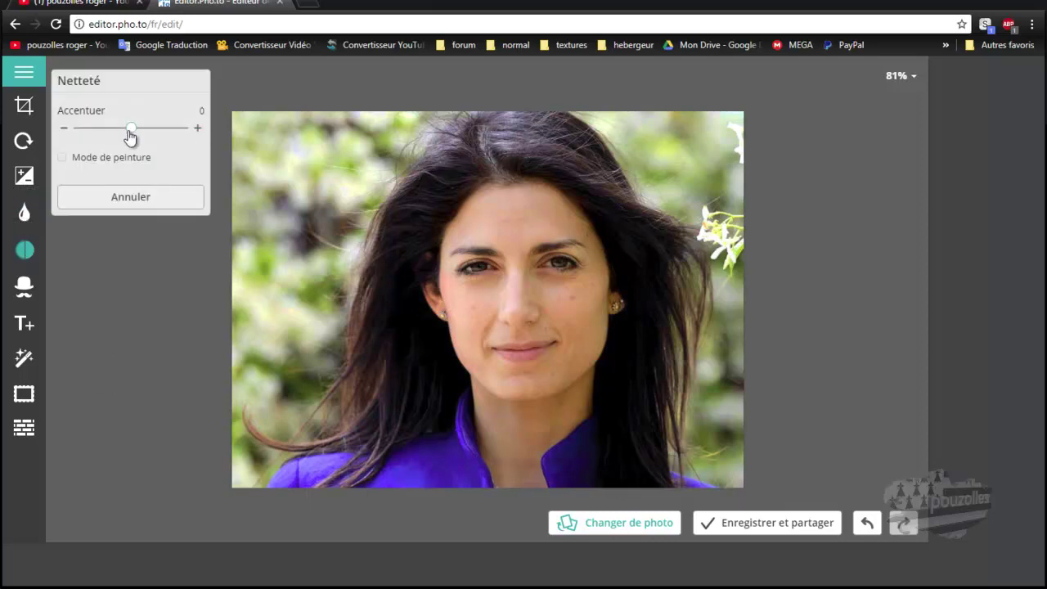
pyautogui.moveTo(133, 129); pyautogui.dragTo(92, 131)
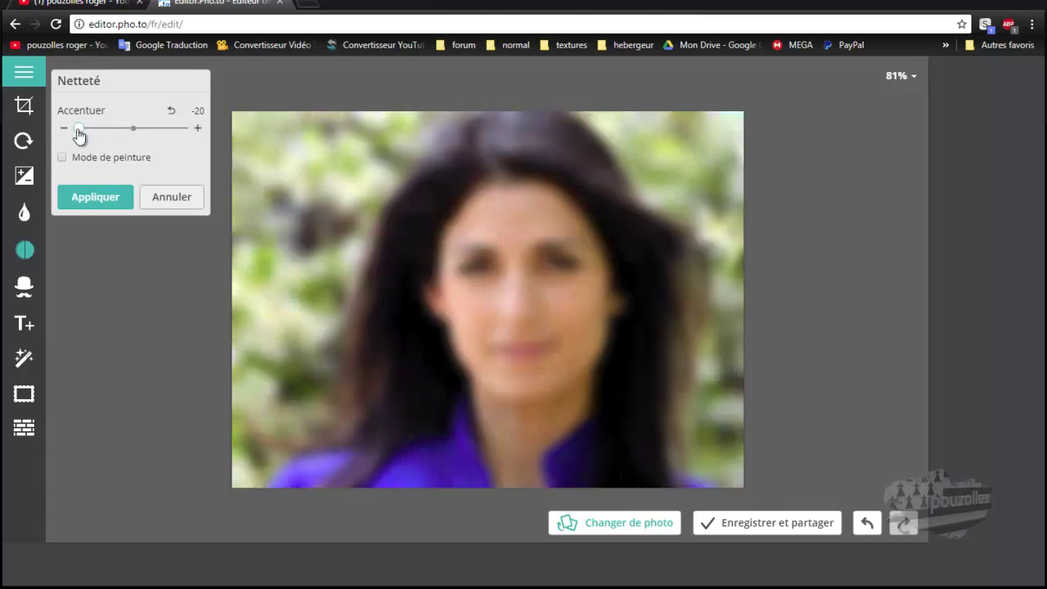
pyautogui.moveTo(79, 135); pyautogui.dragTo(153, 129)
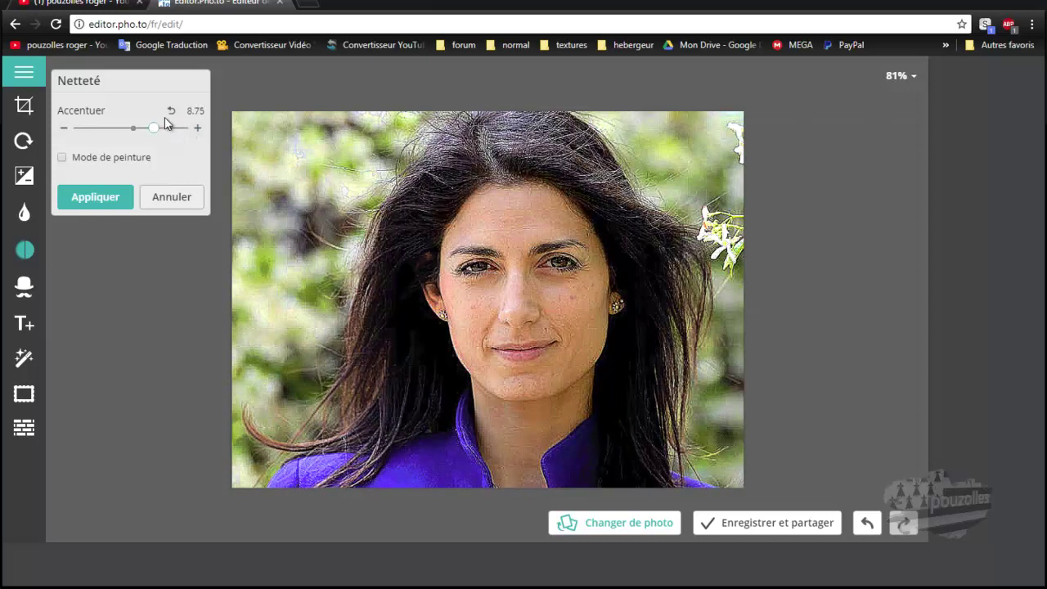
pyautogui.click(95, 196)
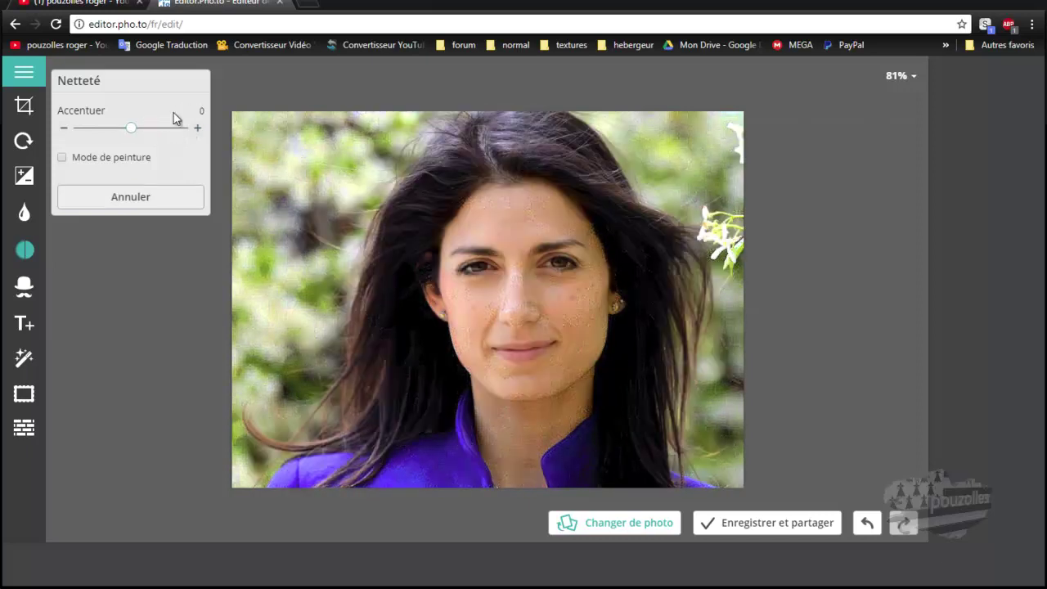
# Step: Try a brown moustache sticker from Xmas Photo Booth above the woman's lips at 23% size, and remove it
pyautogui.click(24, 287)
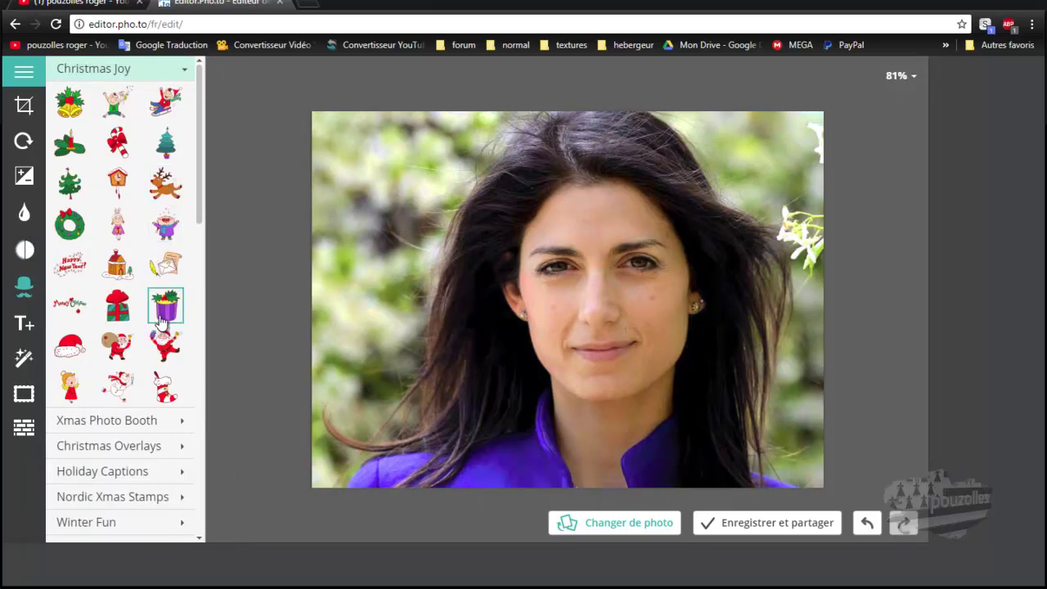
pyautogui.click(180, 422)
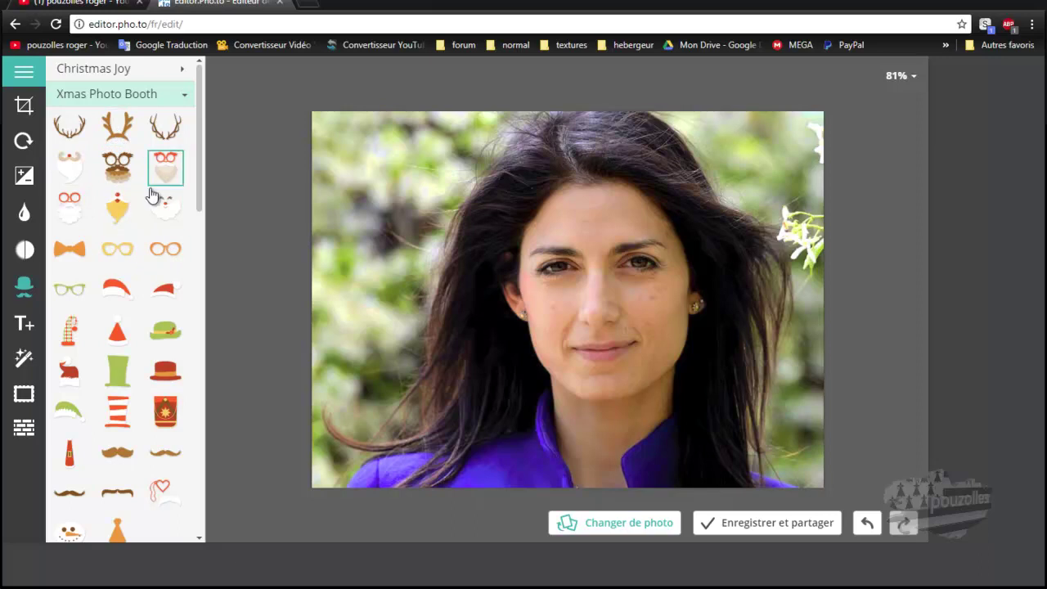
pyautogui.scroll(-3, 166, 336)
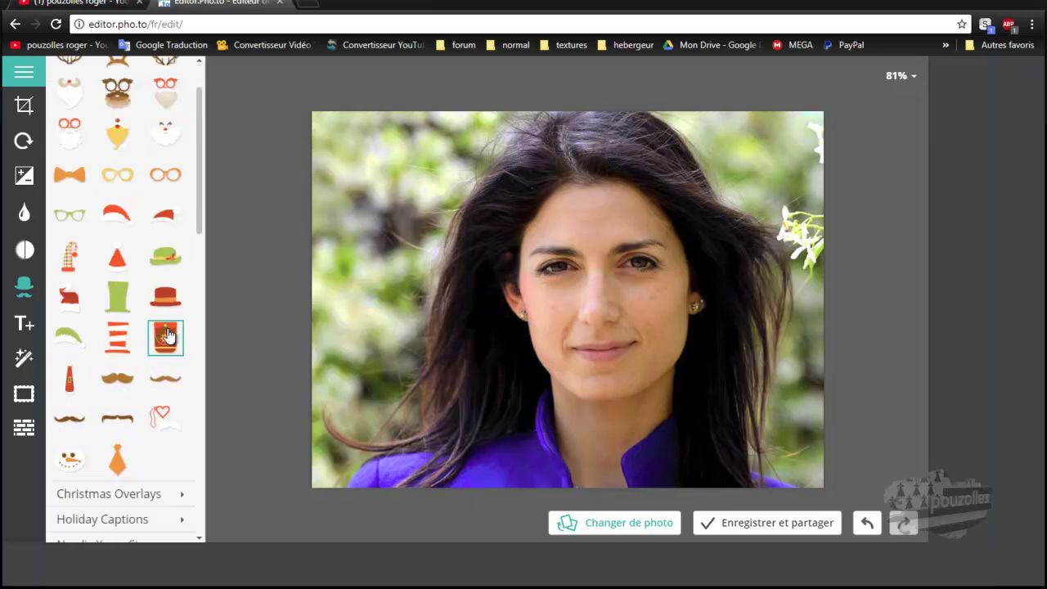
pyautogui.click(121, 314)
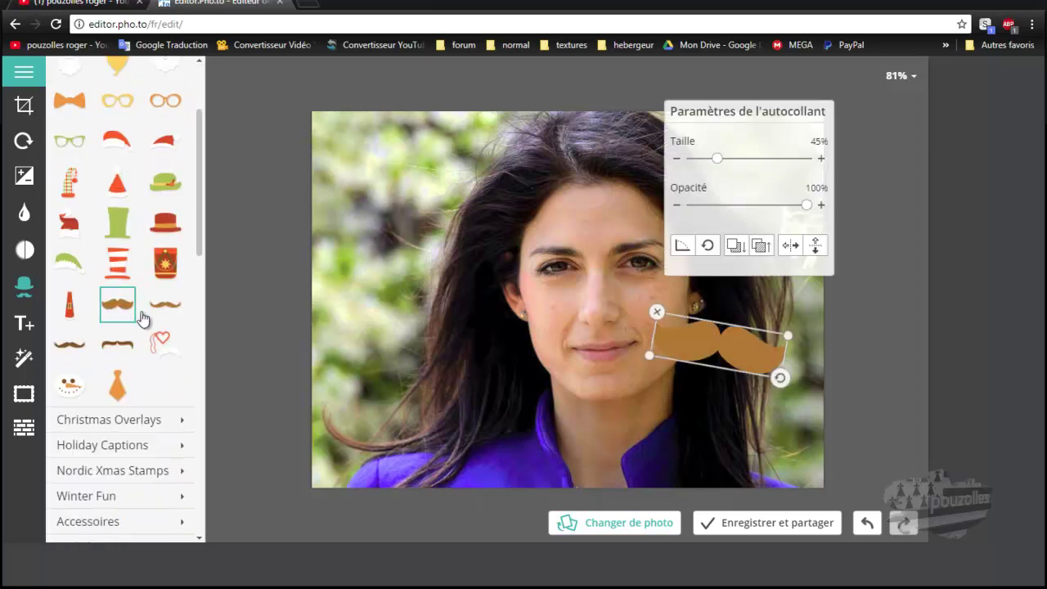
pyautogui.moveTo(709, 343); pyautogui.dragTo(590, 340)
pyautogui.moveTo(659, 375); pyautogui.dragTo(603, 339)
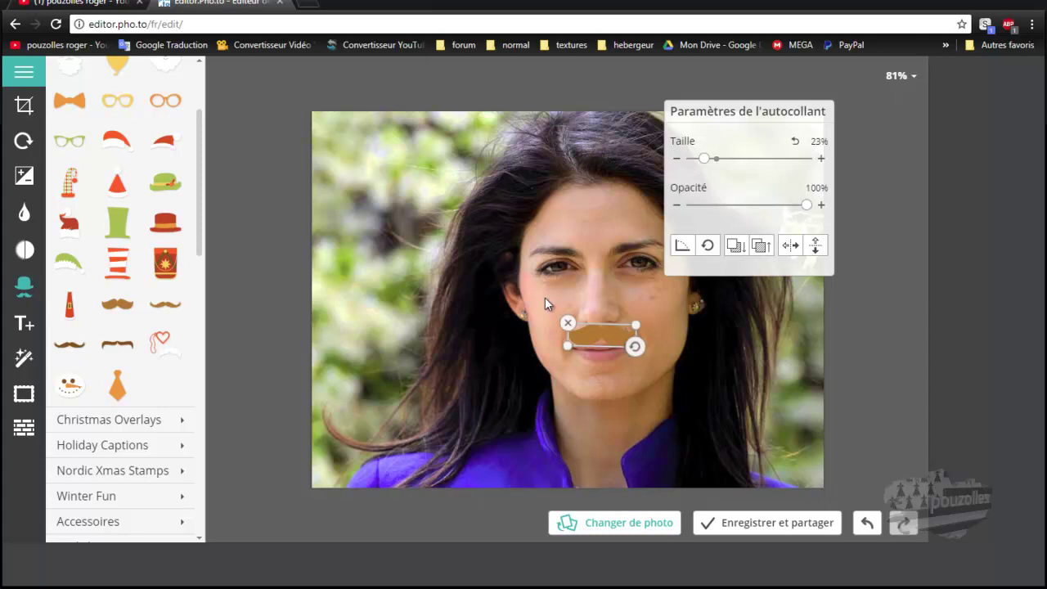
pyautogui.click(569, 324)
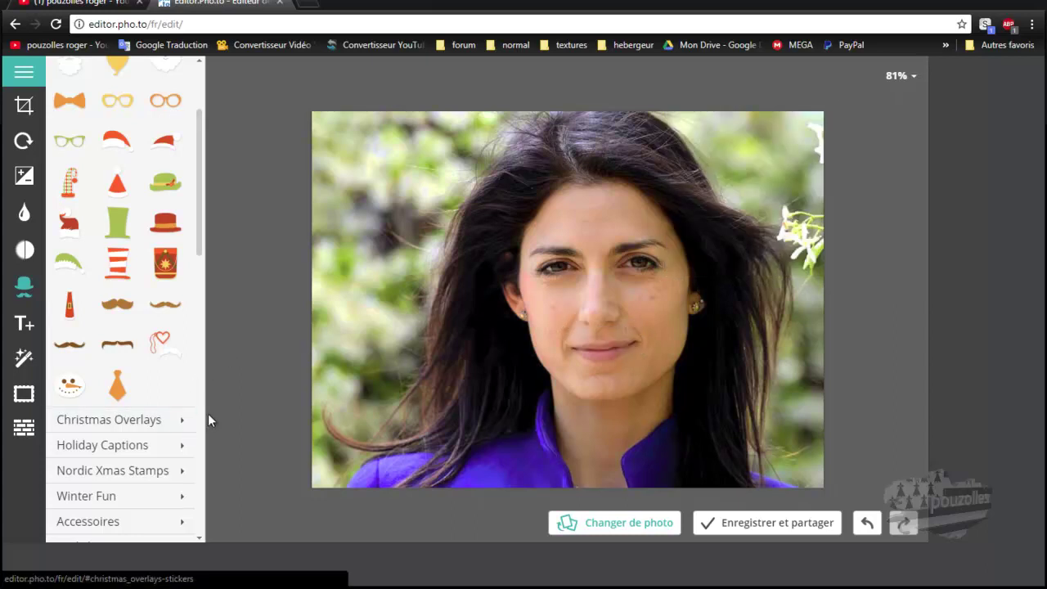
# Step: Browse the sticker categories, examining the Accessoires and Funny Monsters collections and the other available themes
pyautogui.click(175, 523)
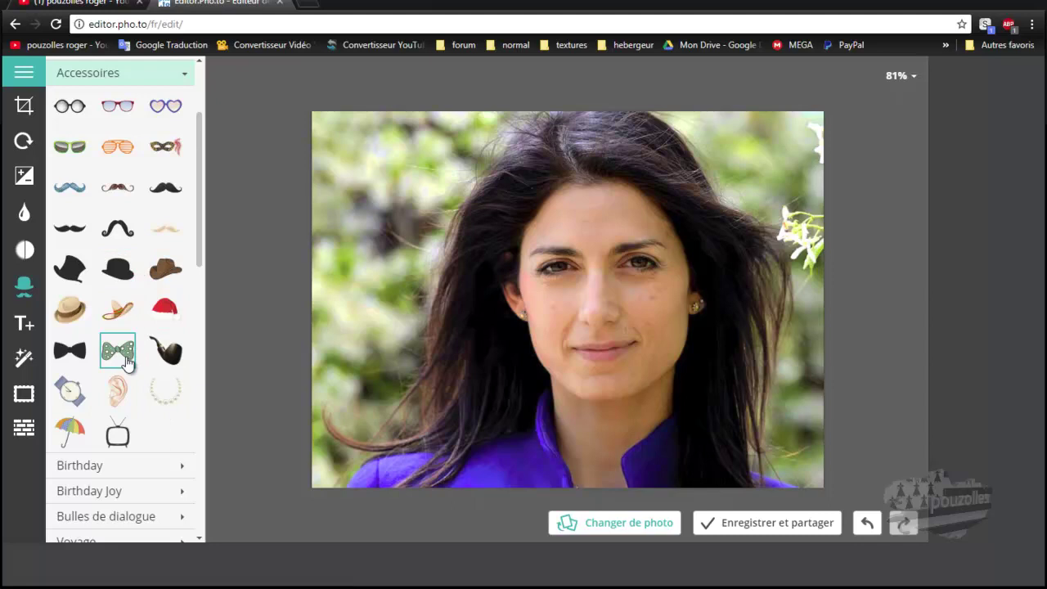
pyautogui.scroll(-2, 167, 353)
pyautogui.scroll(-9, 169, 361)
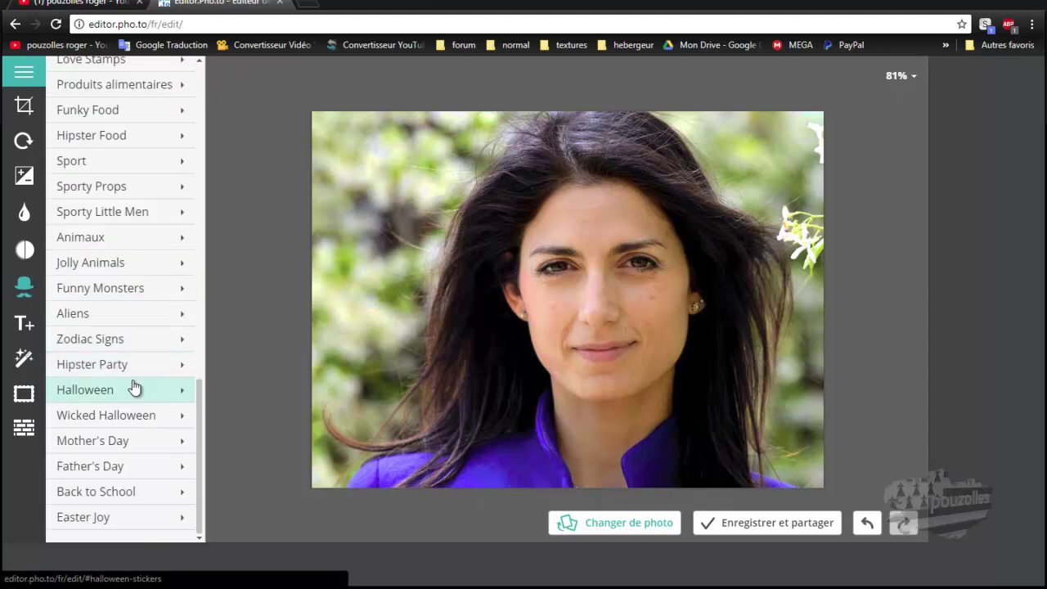
pyautogui.scroll(1, 136, 387)
pyautogui.click(114, 362)
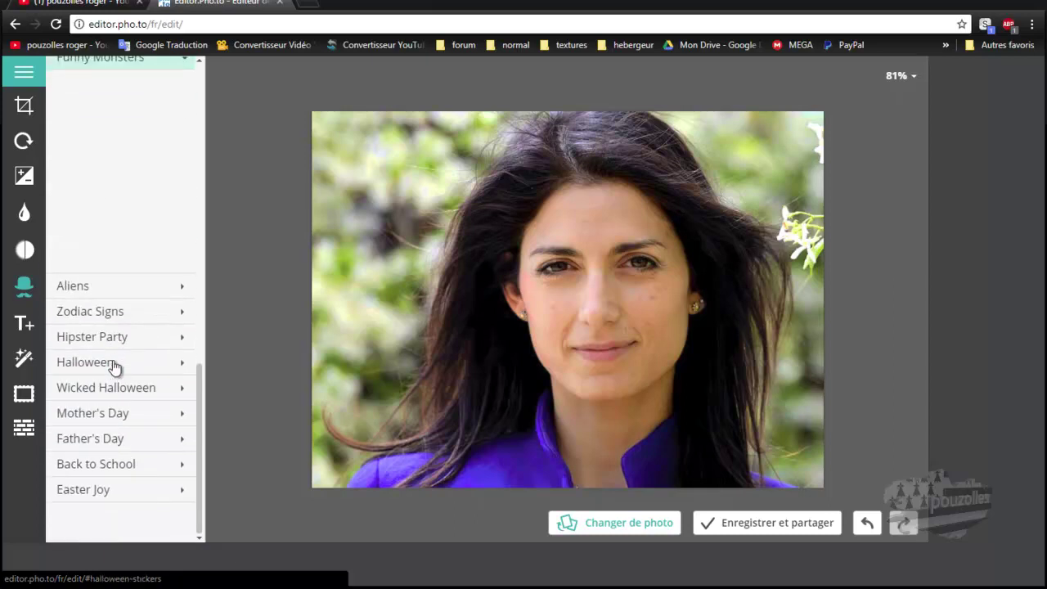
pyautogui.scroll(3, 116, 363)
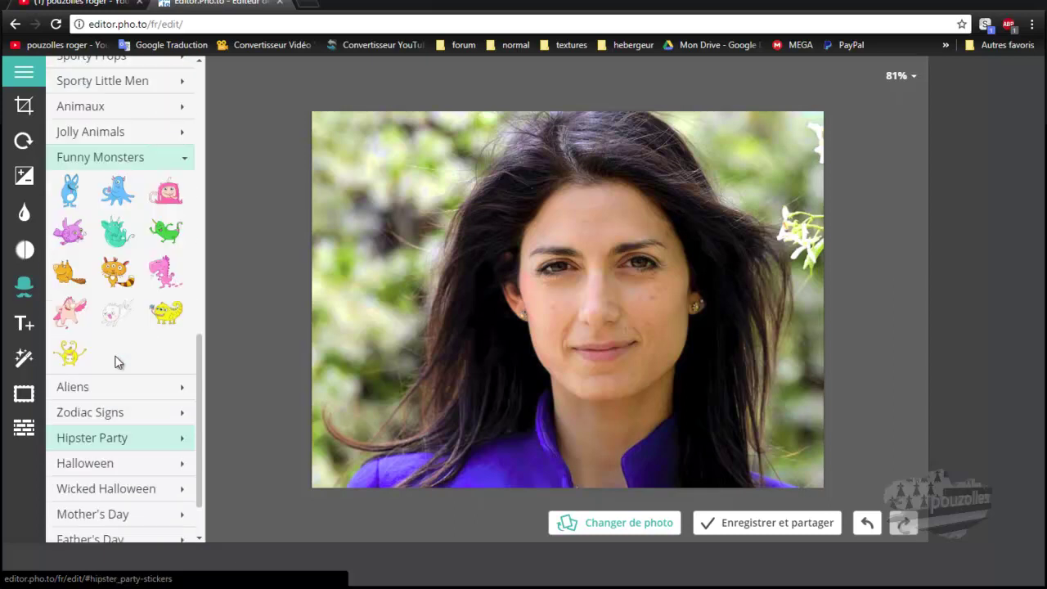
pyautogui.scroll(1, 127, 320)
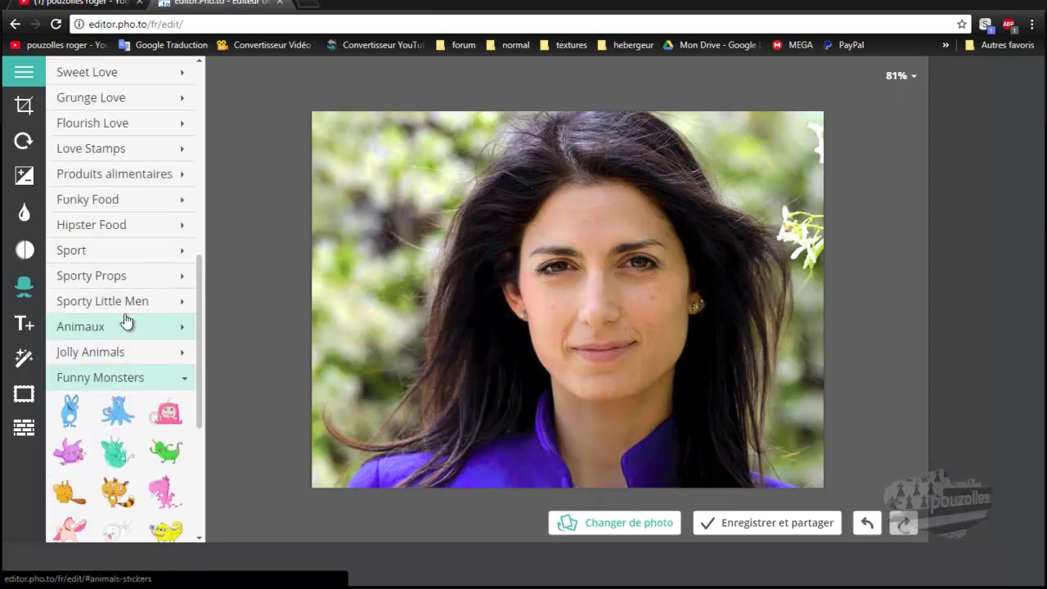
pyautogui.scroll(4, 127, 321)
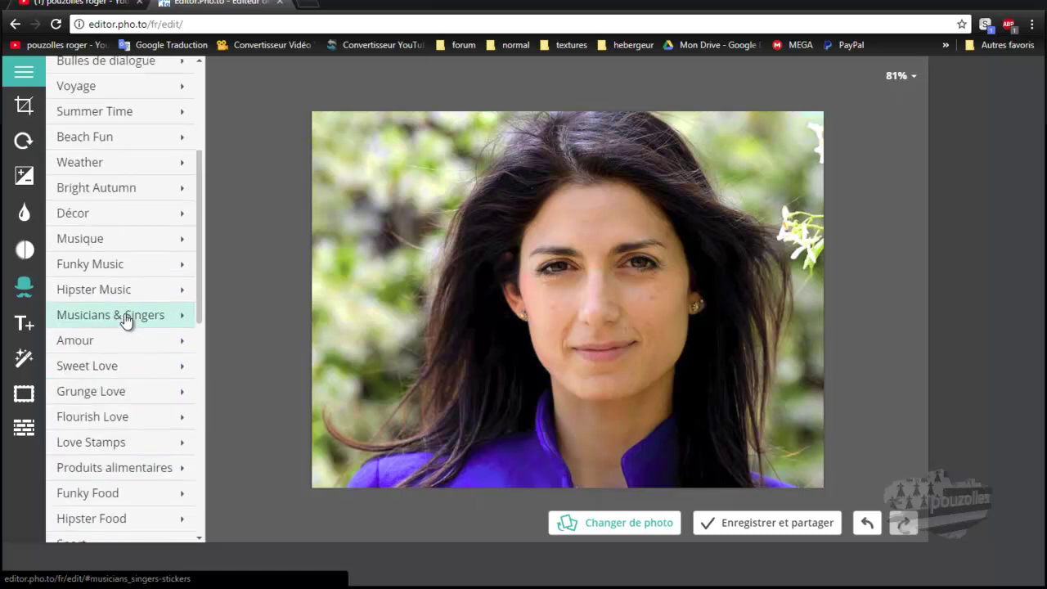
pyautogui.scroll(-3, 127, 321)
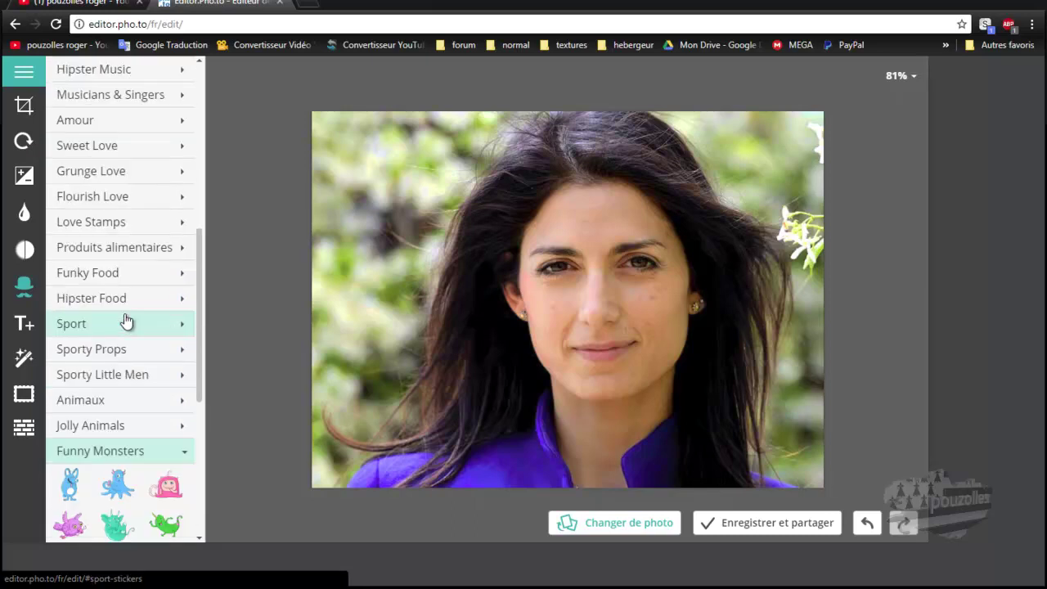
# Step: Add the text "pouzolles" to the photo and apply the orange BlackJack script preset
pyautogui.click(26, 327)
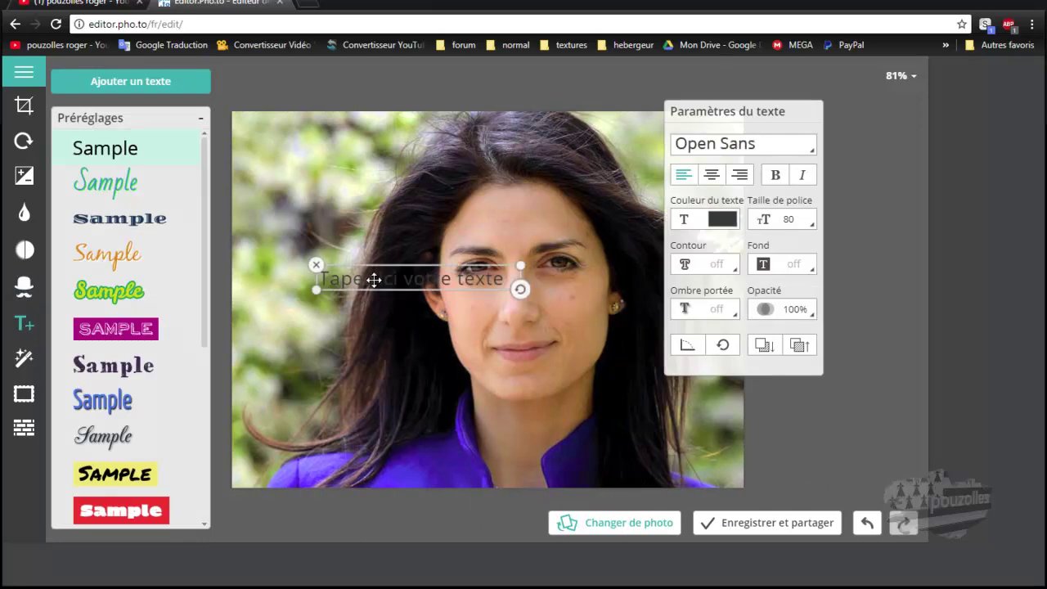
pyautogui.click(411, 279)
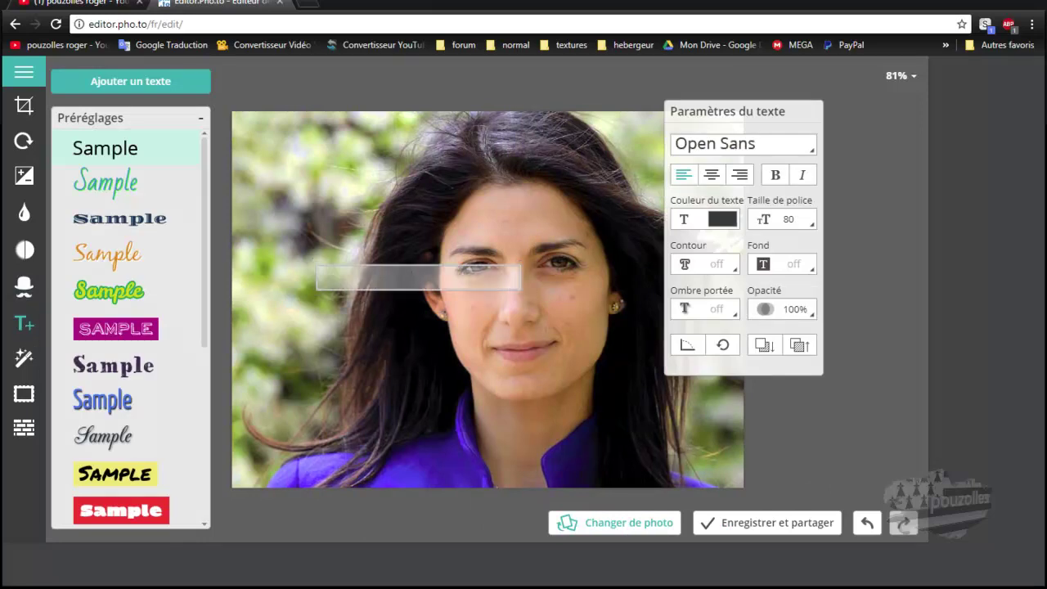
pyautogui.write('pouzolles')
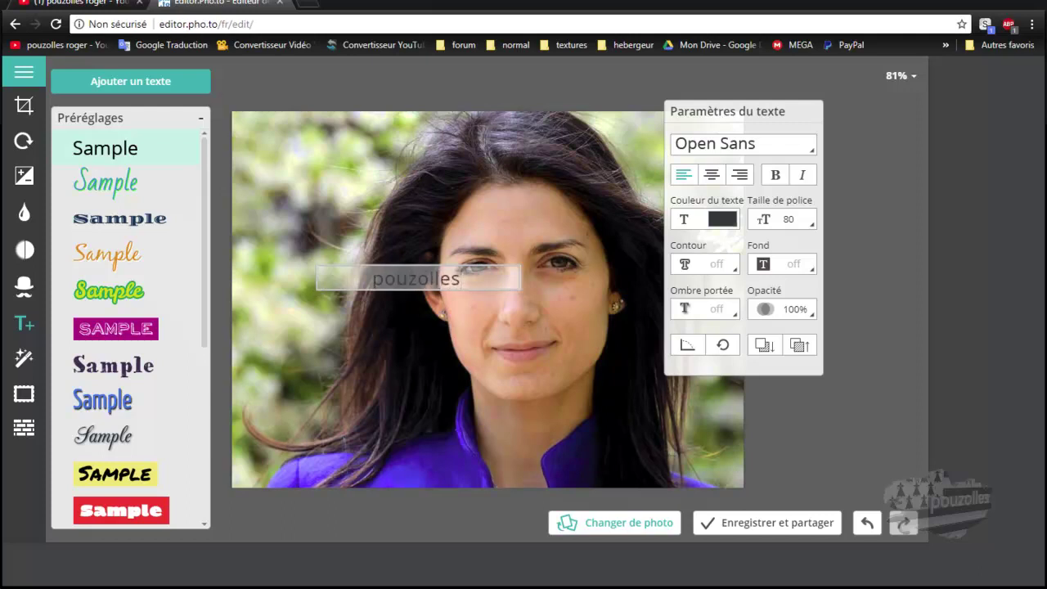
pyautogui.click(109, 259)
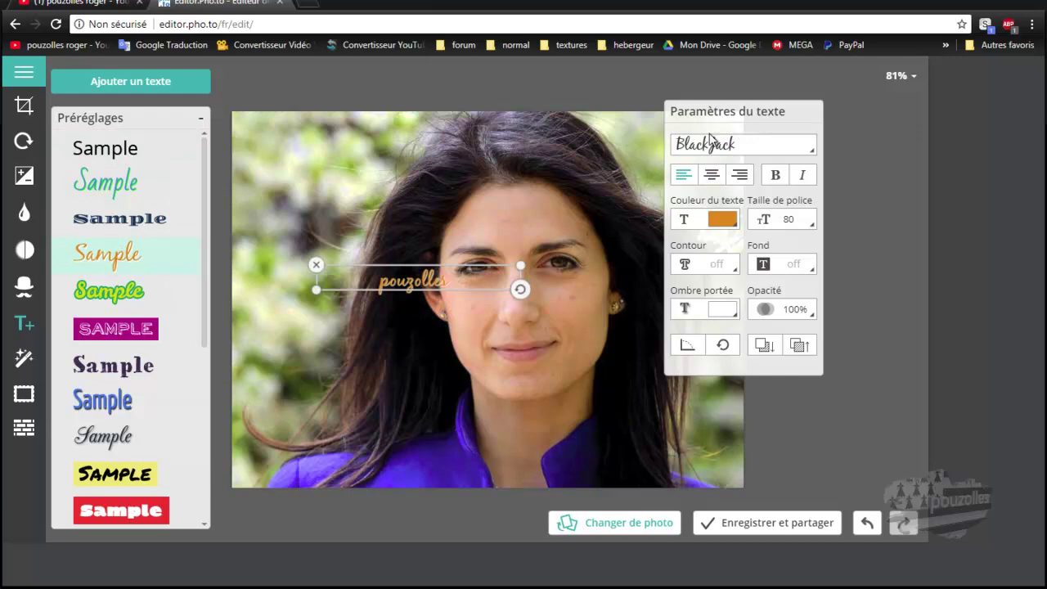
# Step: Change the "pouzolles" text's font to CAC Champagne and centre its alignment
pyautogui.click(808, 154)
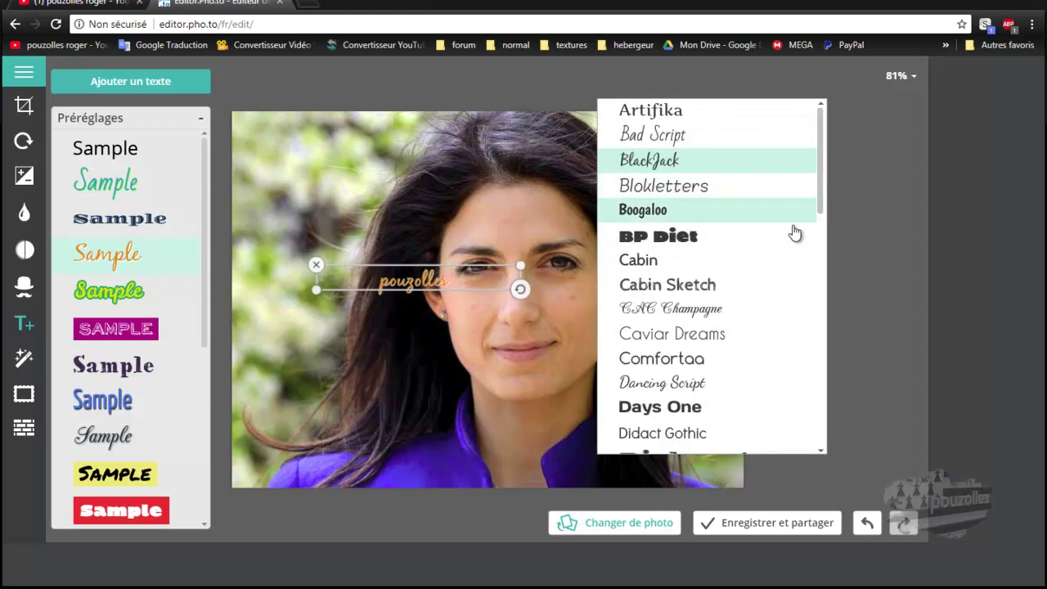
pyautogui.click(710, 311)
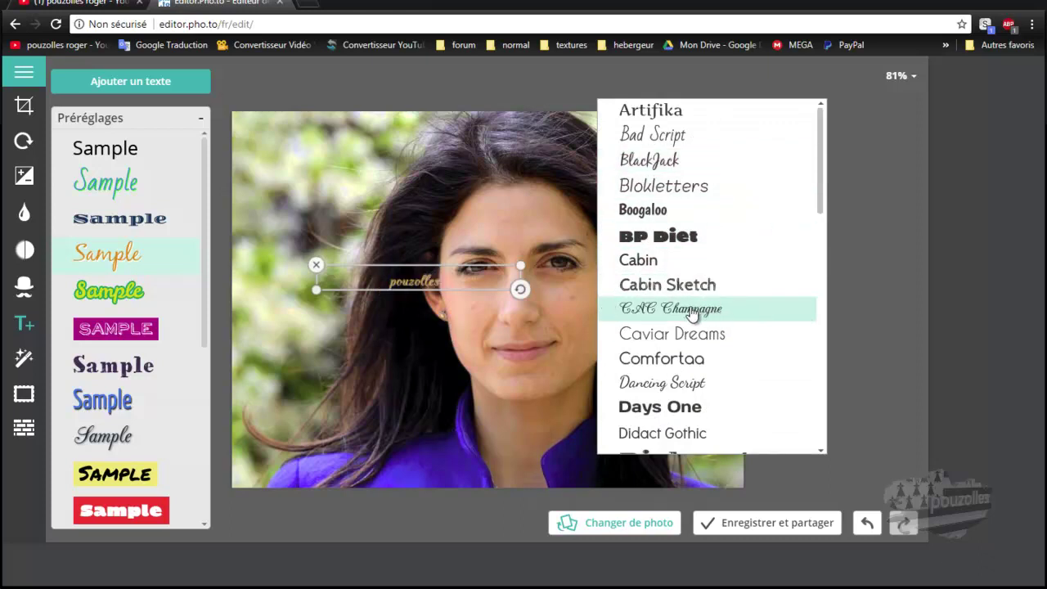
pyautogui.click(860, 413)
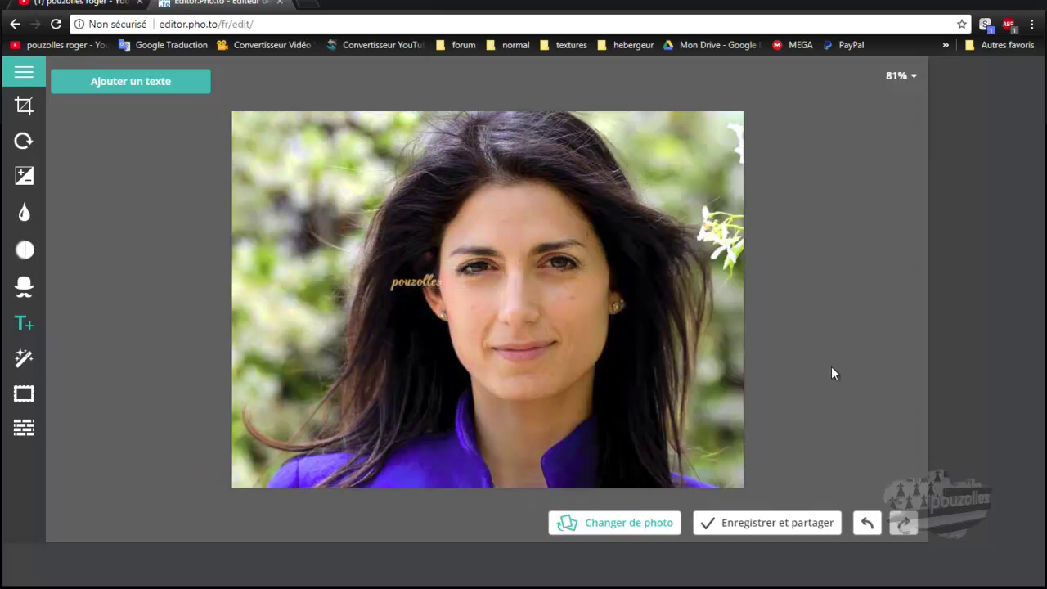
pyautogui.click(423, 284)
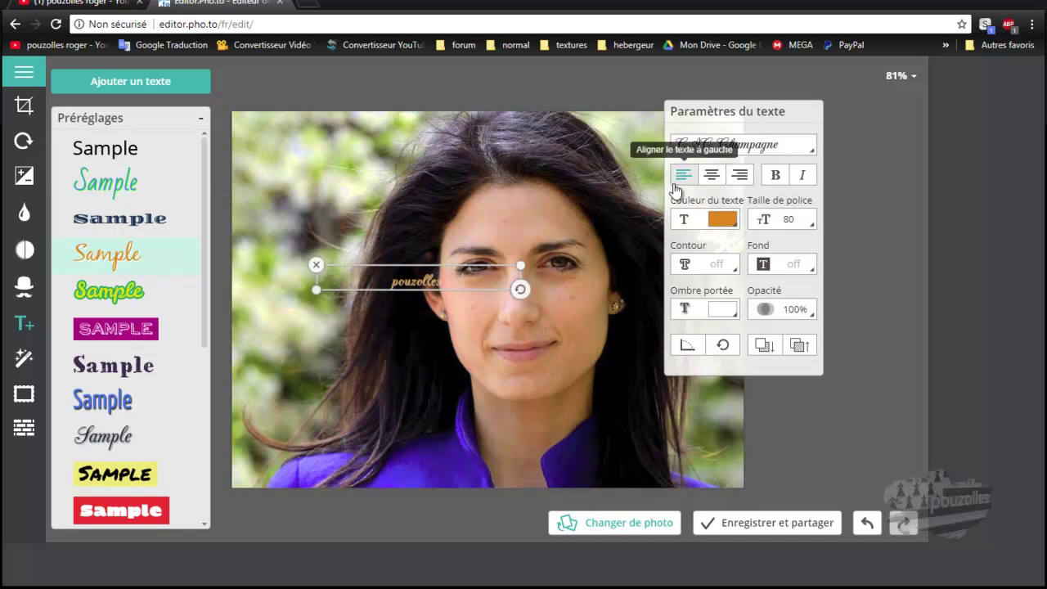
pyautogui.click(714, 177)
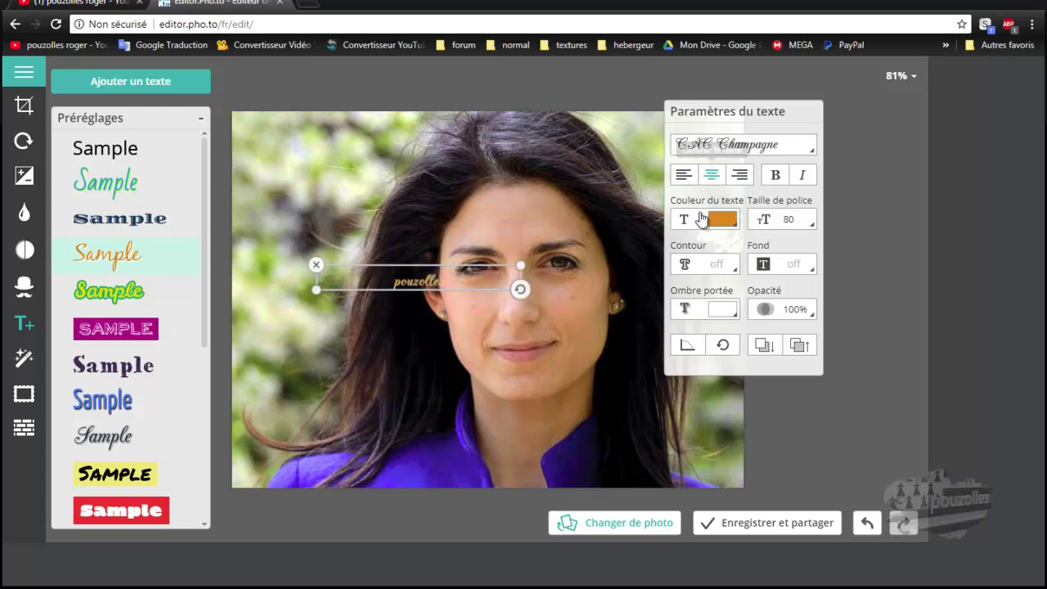
# Step: Set the "pouzolles" text colour to blue #002ae1 at 100% opacity
pyautogui.click(724, 219)
pyautogui.moveTo(818, 297); pyautogui.dragTo(816, 303)
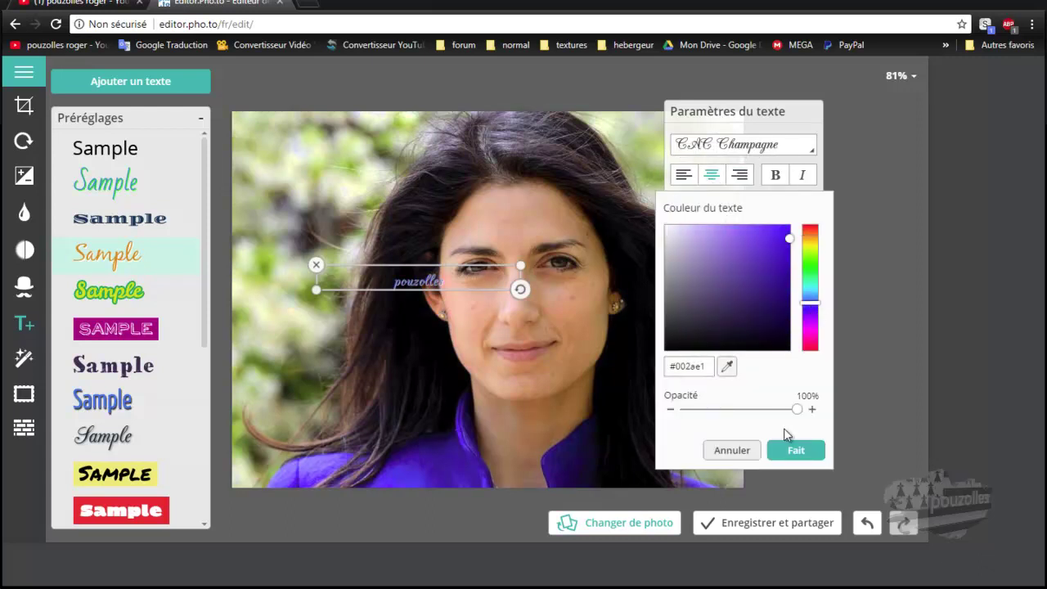
pyautogui.click(789, 449)
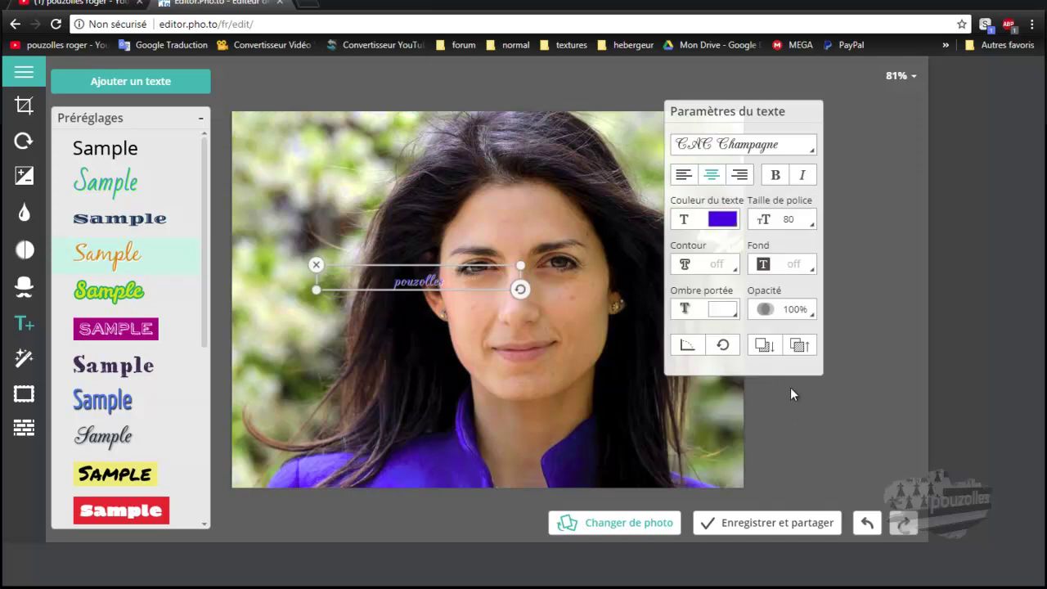
pyautogui.click(732, 221)
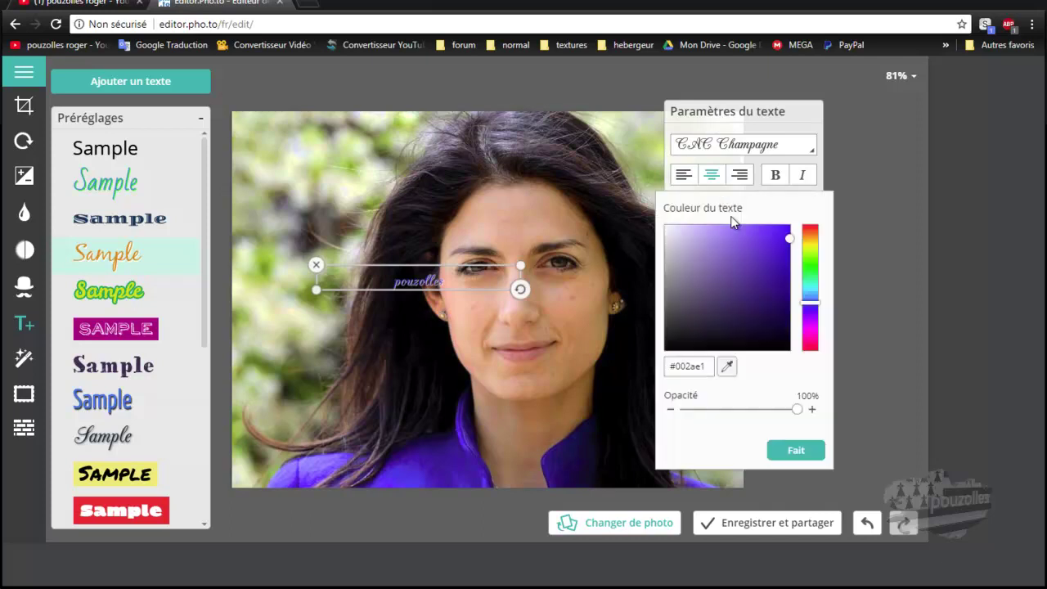
pyautogui.click(793, 450)
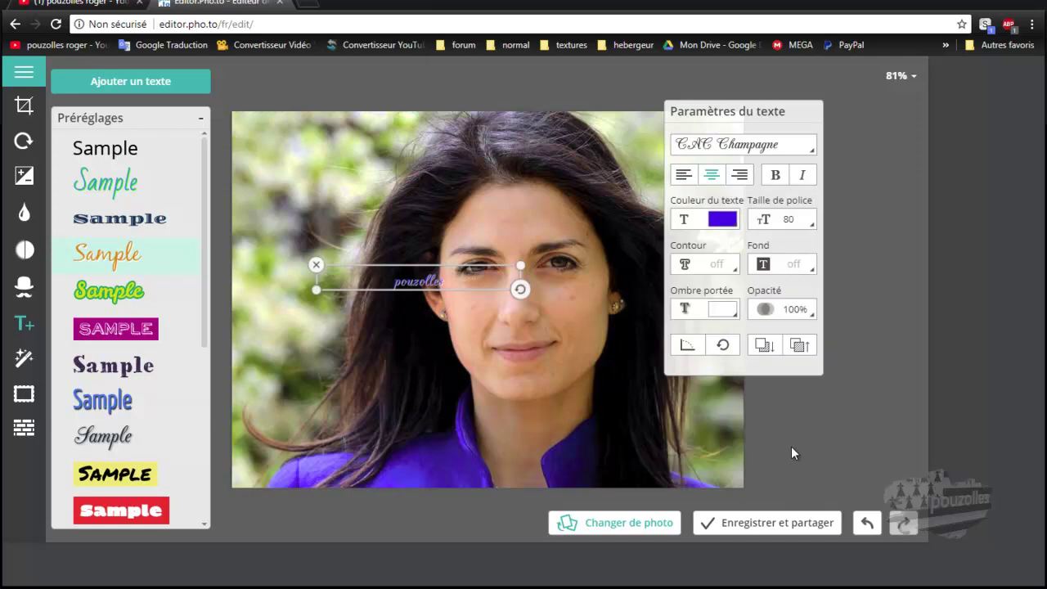
# Step: Enlarge the "pouzolles" text to font size 369
pyautogui.click(808, 221)
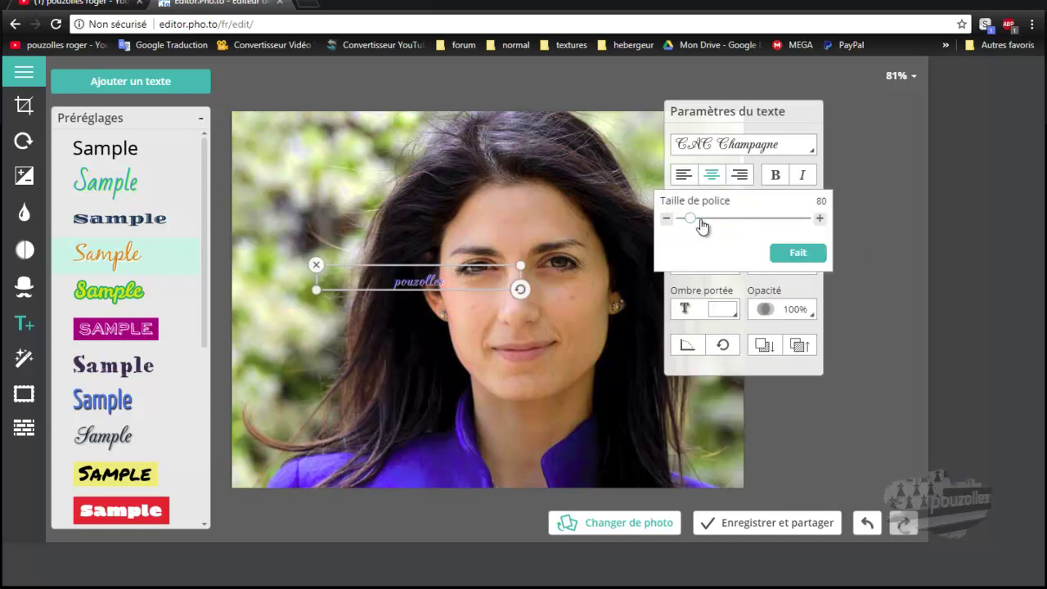
pyautogui.moveTo(696, 224); pyautogui.dragTo(728, 224)
pyautogui.click(807, 257)
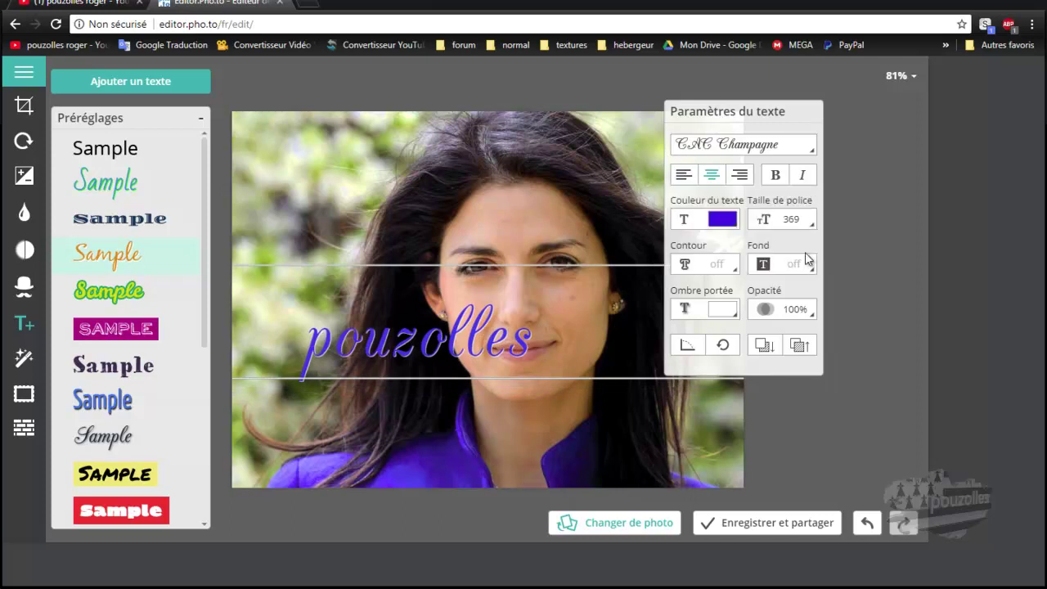
# Step: Enable a green #14c28e outline of size 1 around the "pouzolles" text
pyautogui.click(718, 267)
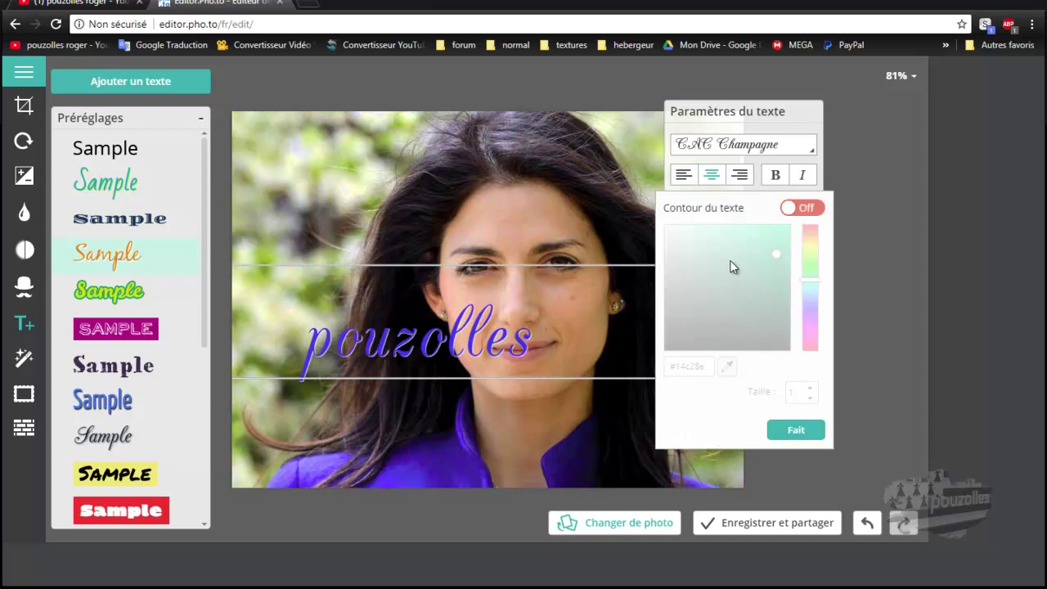
pyautogui.click(814, 209)
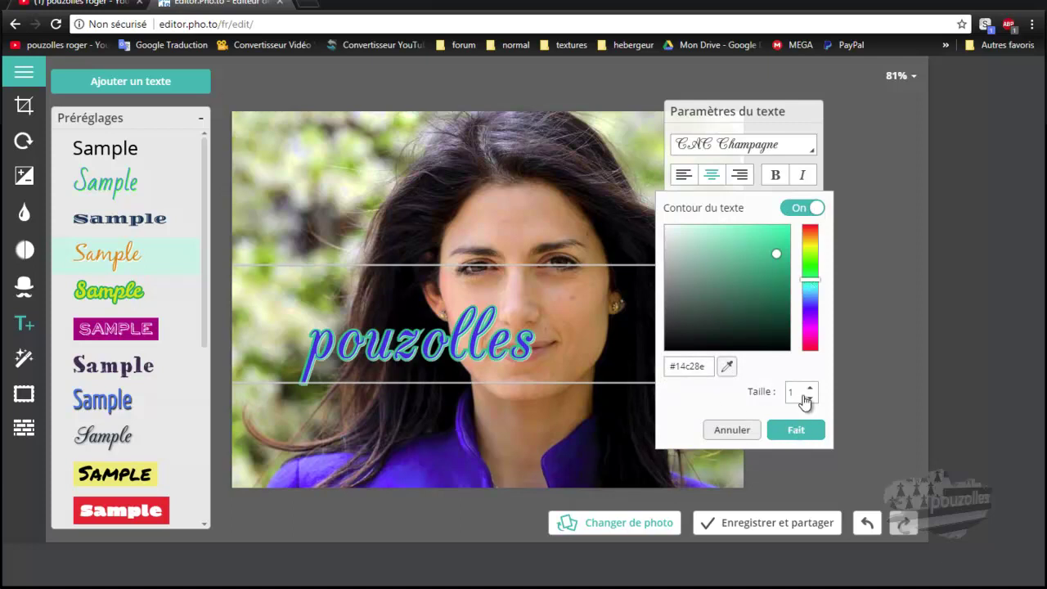
pyautogui.click(797, 431)
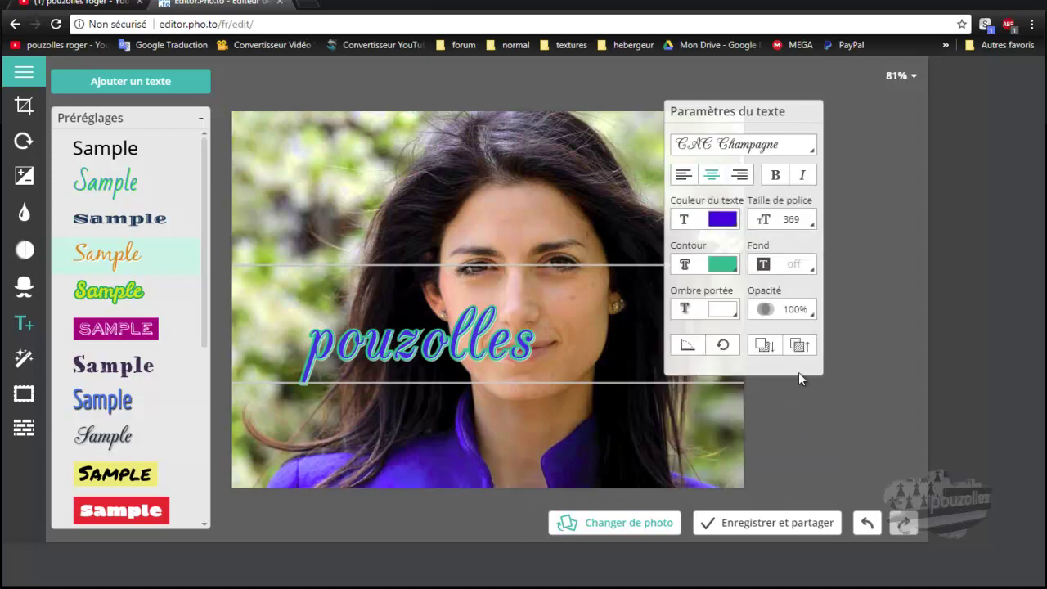
# Step: Try a blue #1471c2 background at 53% opacity behind the "pouzolles" text and discard it
pyautogui.click(768, 264)
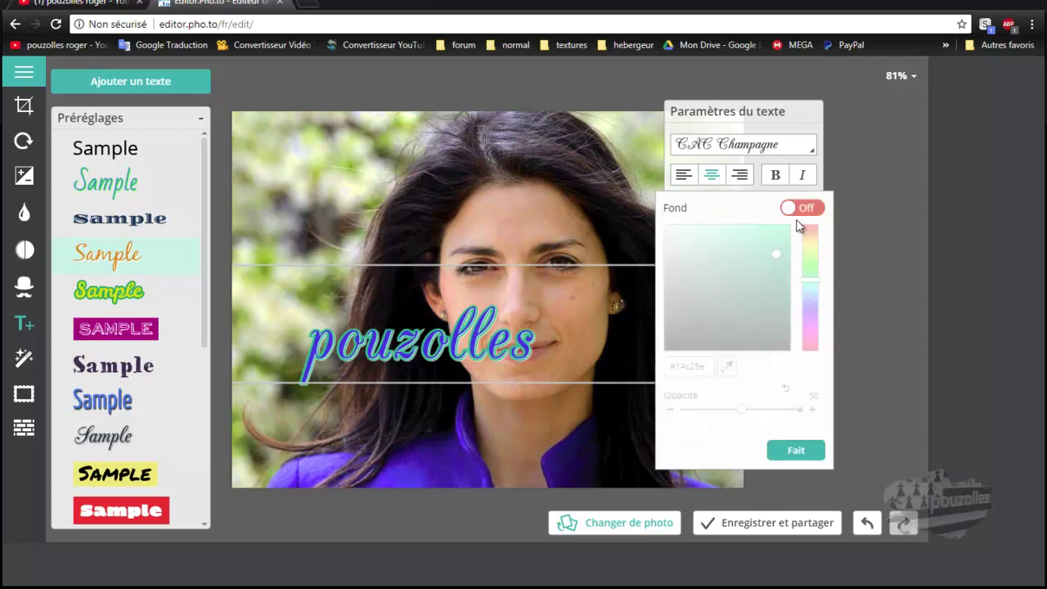
pyautogui.click(818, 209)
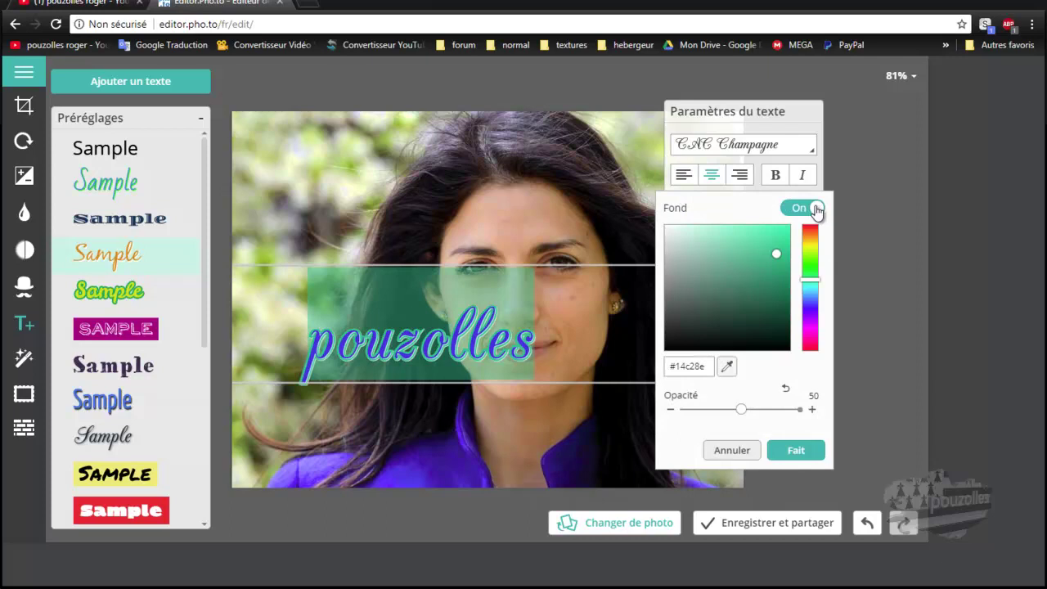
pyautogui.click(815, 209)
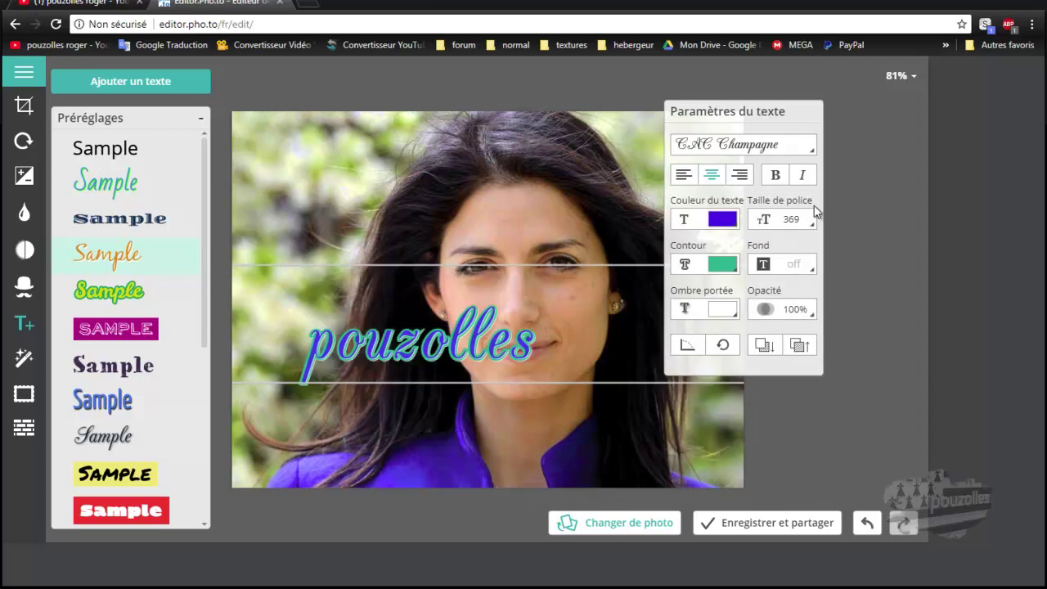
pyautogui.click(791, 264)
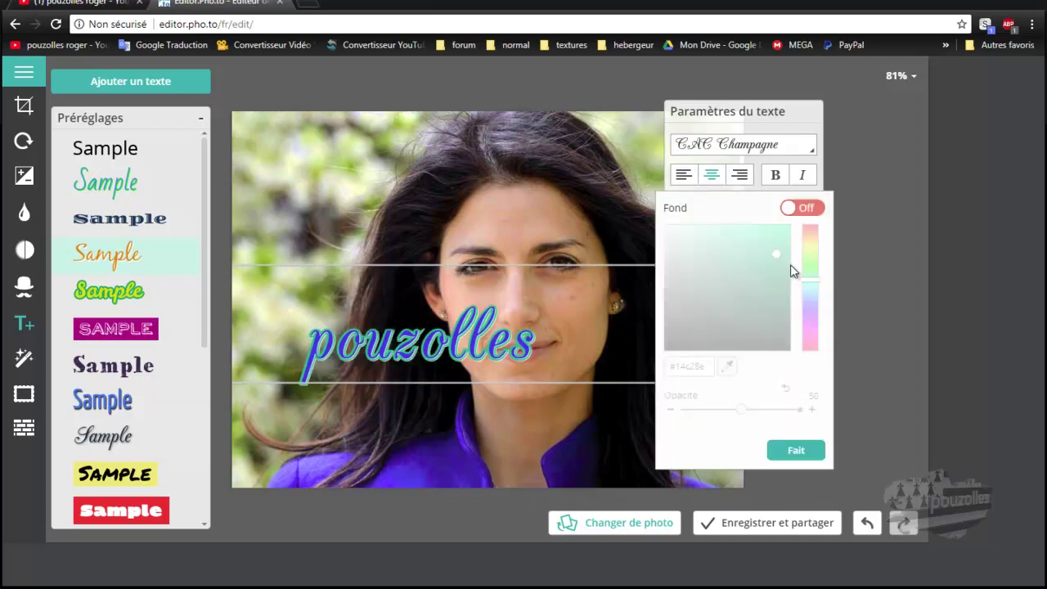
pyautogui.click(814, 210)
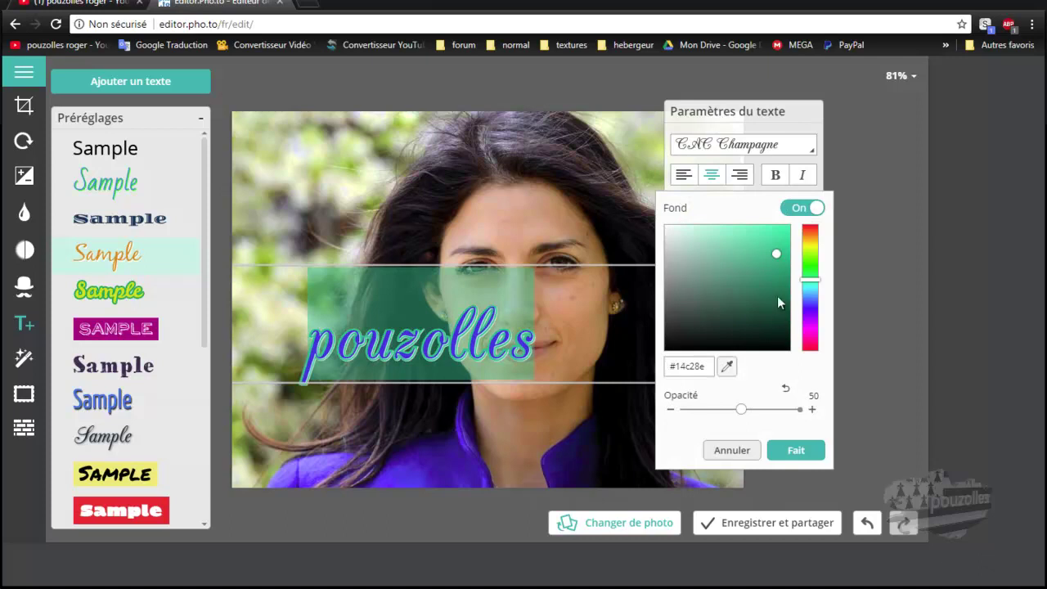
pyautogui.click(810, 295)
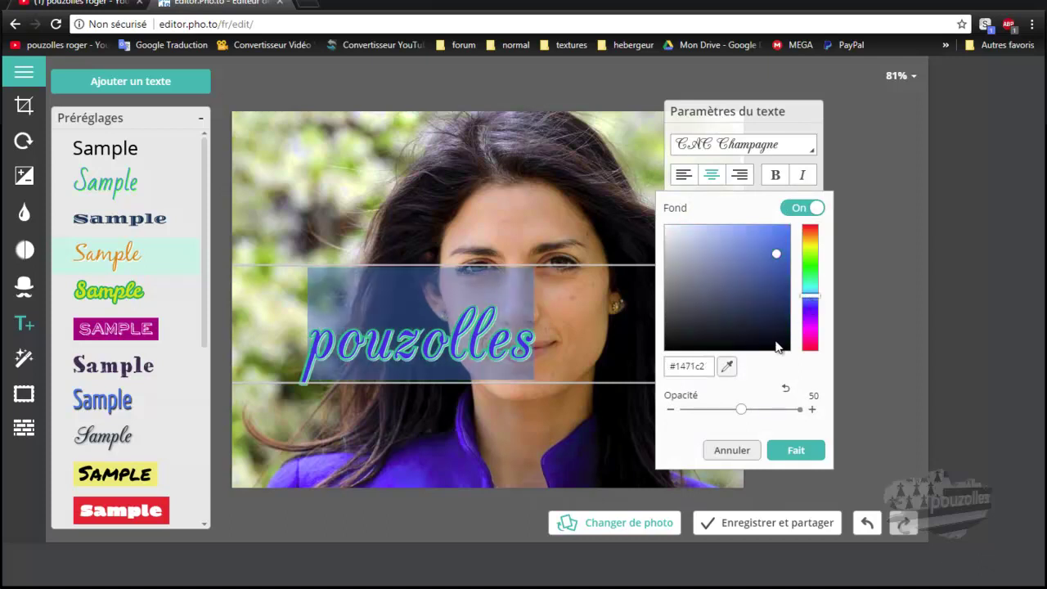
pyautogui.moveTo(741, 413)
pyautogui.mouseDown()
pyautogui.moveTo(709, 415)
pyautogui.moveTo(787, 421)
pyautogui.moveTo(746, 422)
pyautogui.mouseUp()
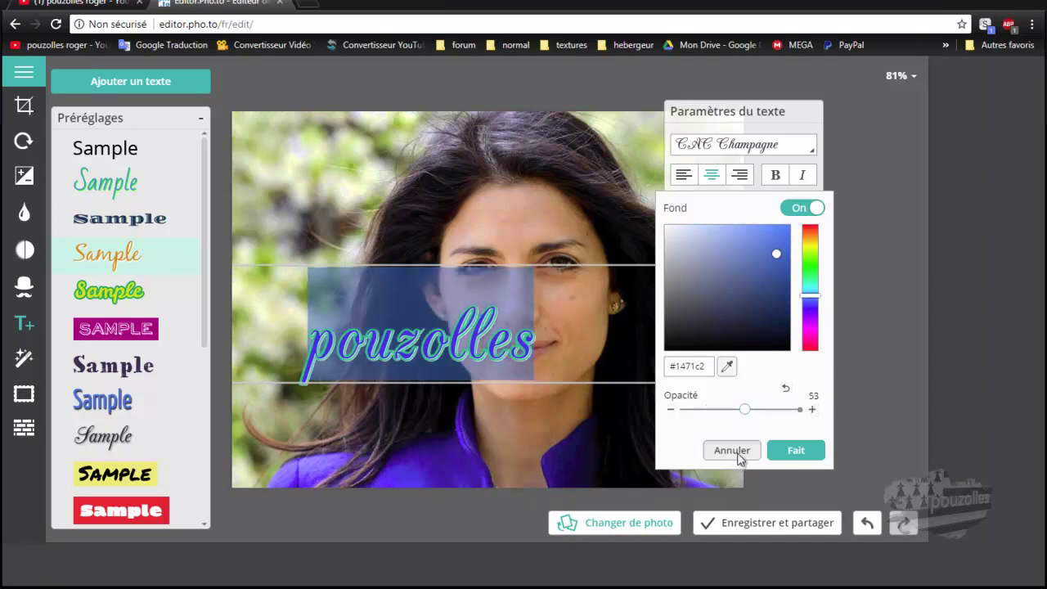
pyautogui.click(733, 451)
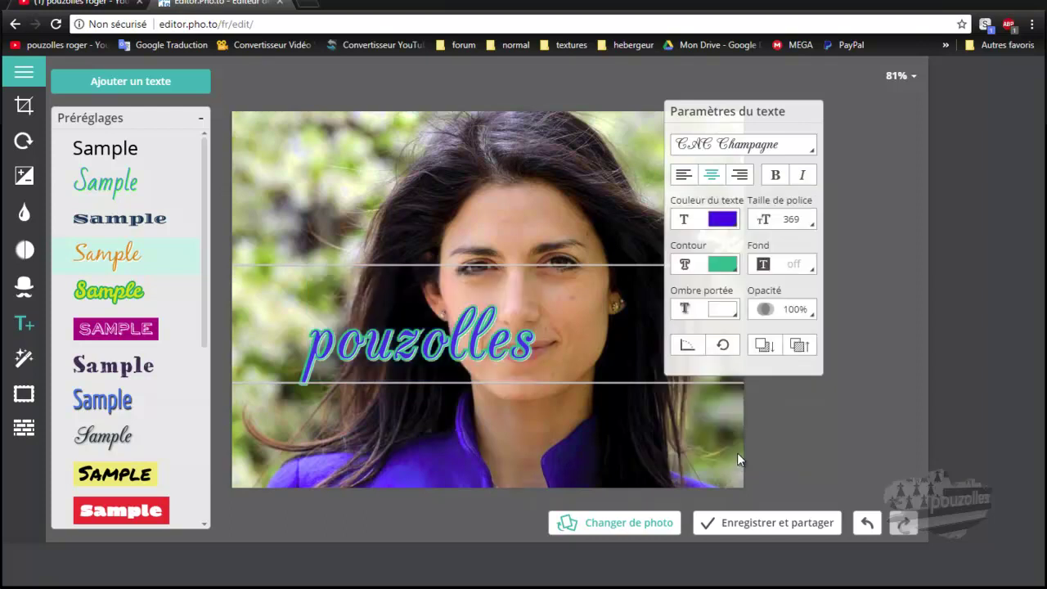
# Step: Offset the "pouzolles" text's drop shadow by 7 in X and -6 in Y
pyautogui.click(717, 309)
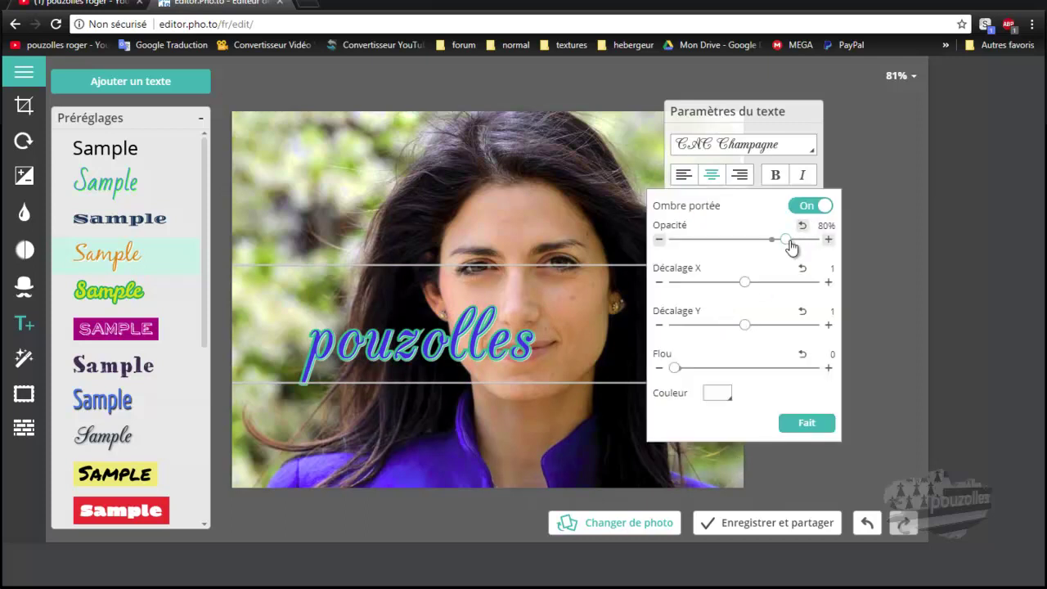
pyautogui.click(748, 281)
pyautogui.moveTo(748, 282); pyautogui.dragTo(750, 282)
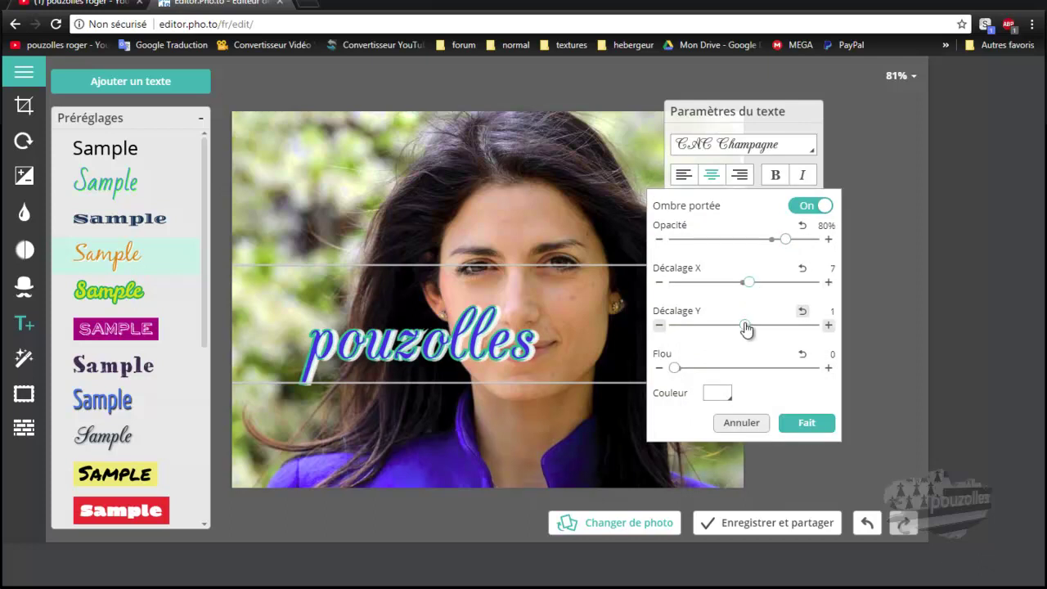
pyautogui.moveTo(745, 330); pyautogui.dragTo(742, 329)
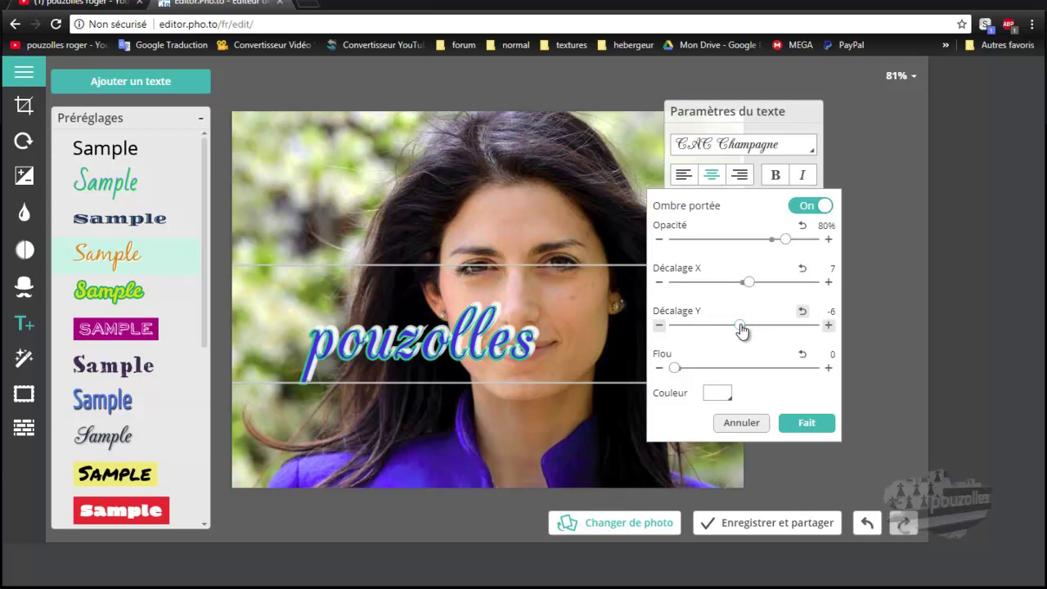
# Step: Change the text's drop shadow colour to grey #6f6e6e and accept the shadow settings
pyautogui.click(720, 394)
pyautogui.moveTo(717, 250)
pyautogui.mouseDown()
pyautogui.moveTo(712, 277)
pyautogui.moveTo(712, 253)
pyautogui.mouseUp()
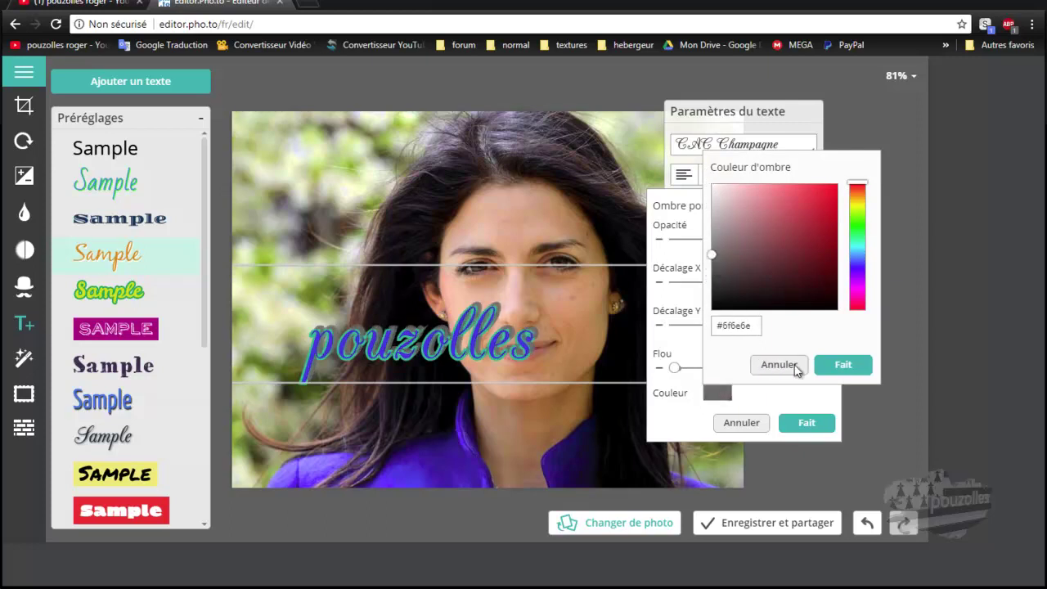
pyautogui.click(843, 365)
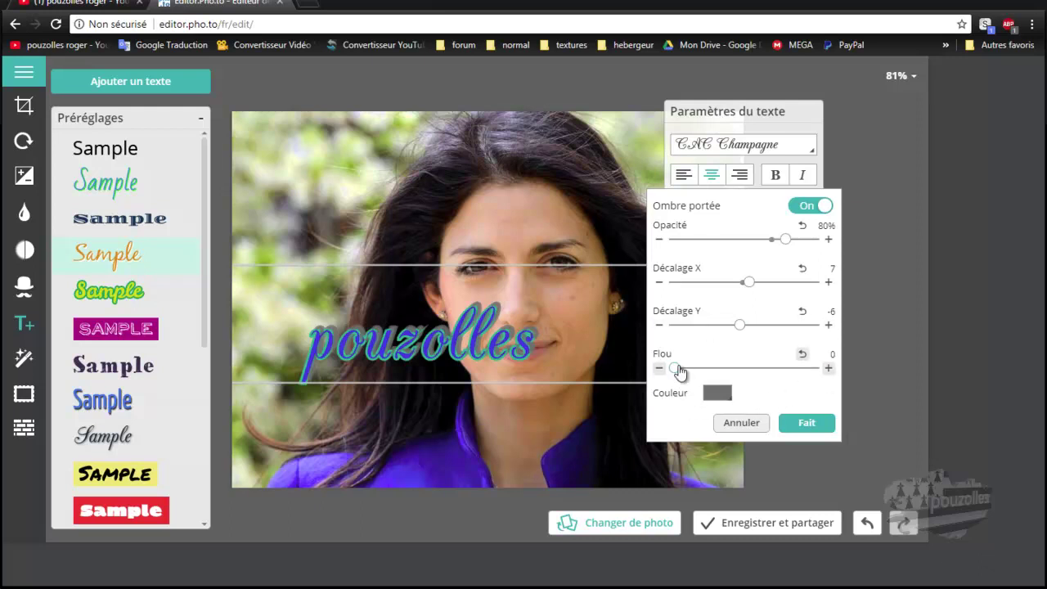
pyautogui.click(805, 423)
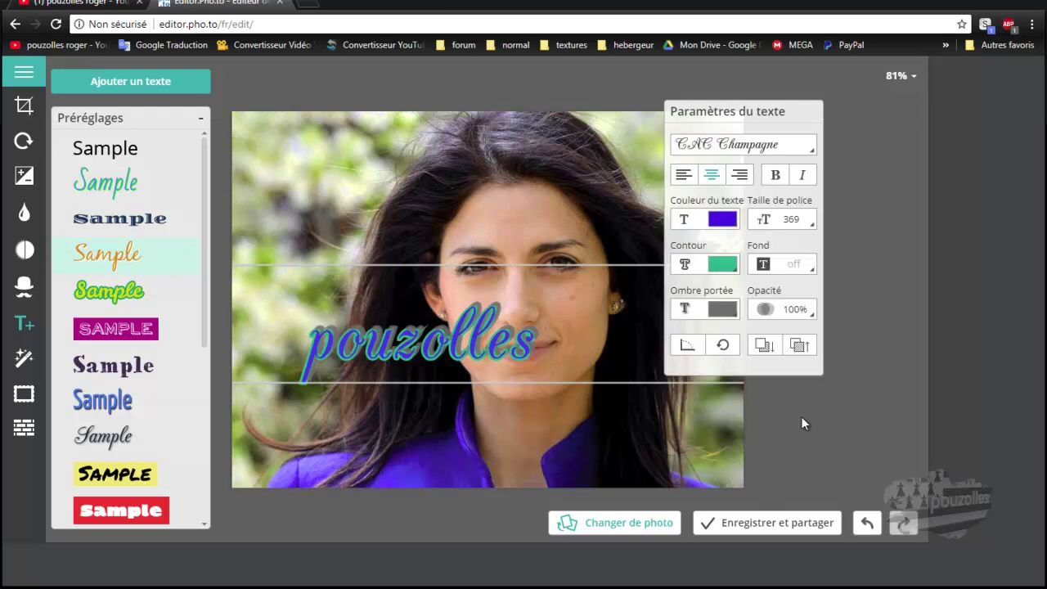
# Step: Set the "pouzolles" text's overall opacity to 100% and deselect the text
pyautogui.click(778, 306)
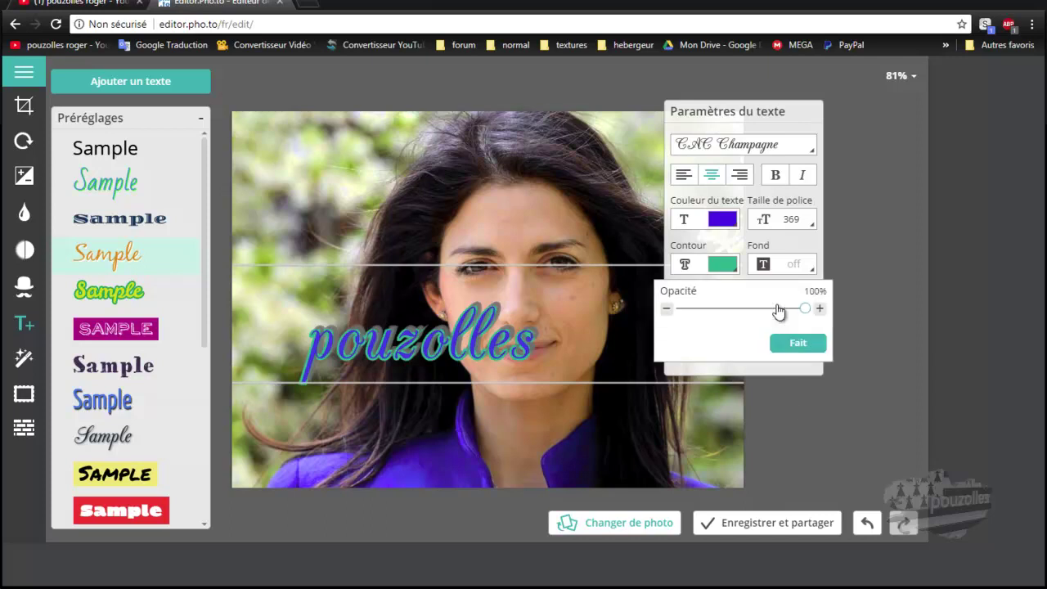
pyautogui.moveTo(807, 310); pyautogui.dragTo(828, 318)
pyautogui.click(796, 343)
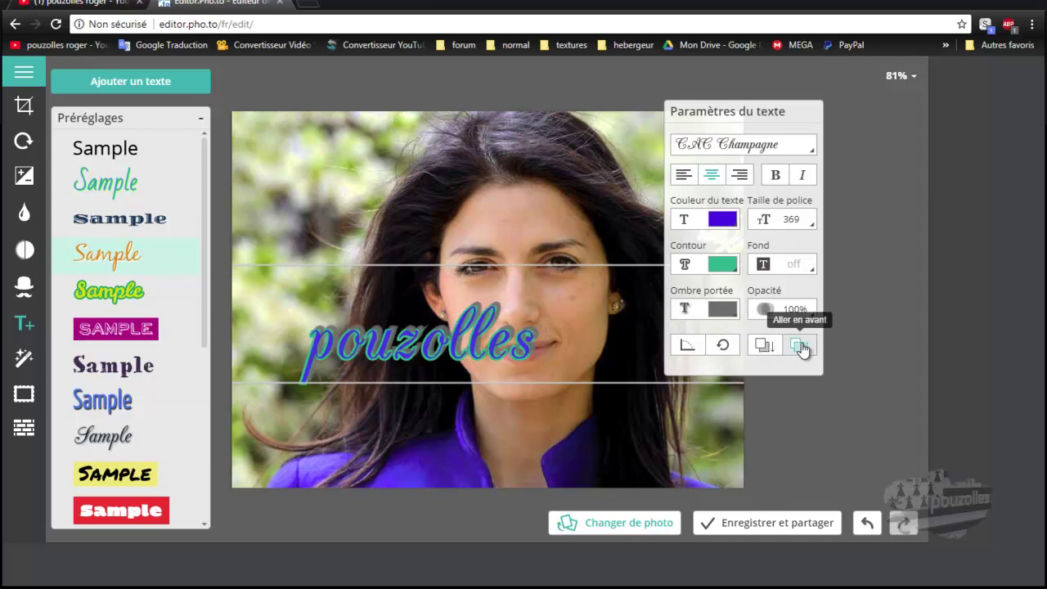
pyautogui.click(812, 420)
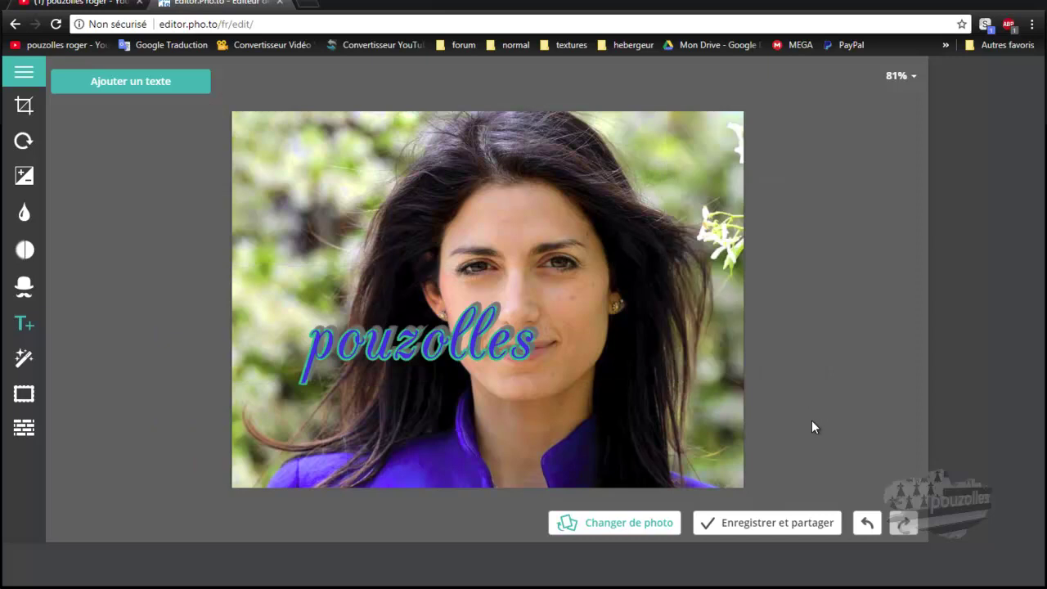
pyautogui.click(24, 360)
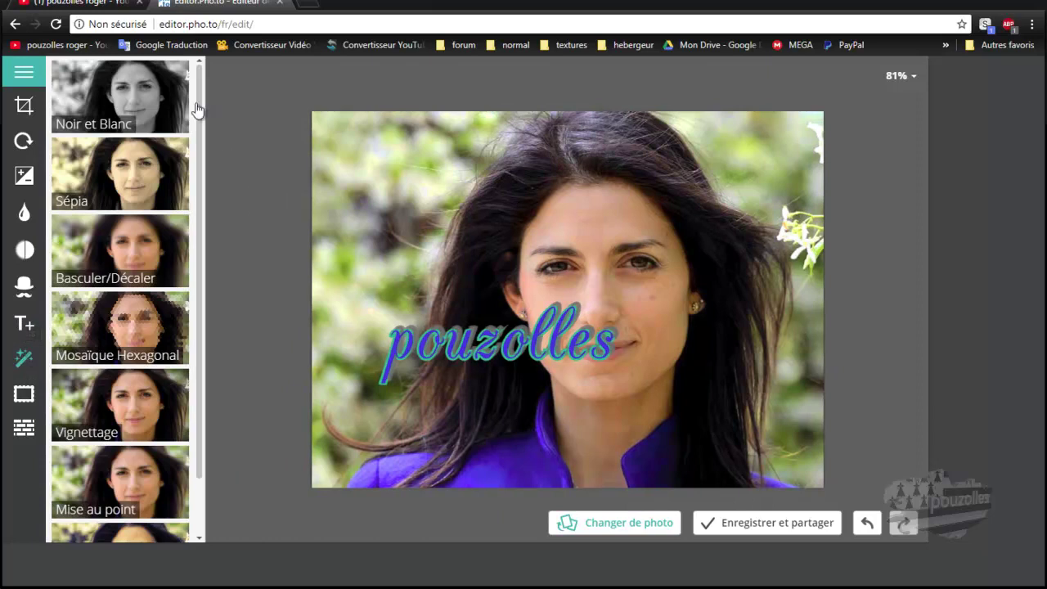
pyautogui.moveTo(197, 109)
pyautogui.mouseDown()
pyautogui.moveTo(201, 269)
pyautogui.moveTo(211, 113)
pyautogui.mouseUp()
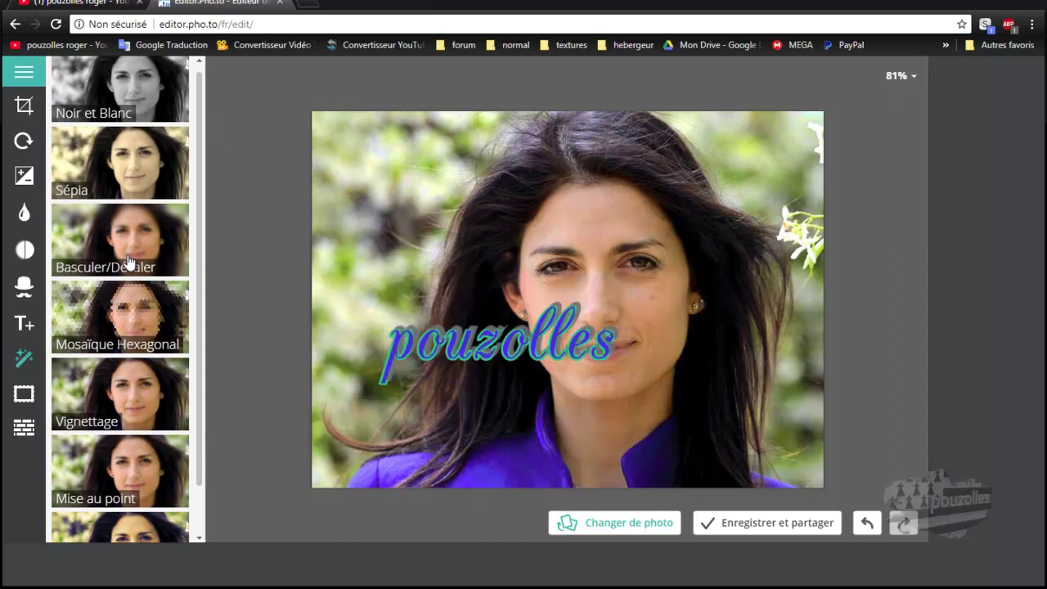
# Step: Apply the black double-line Funky frame with cut corners around the photo
pyautogui.click(24, 396)
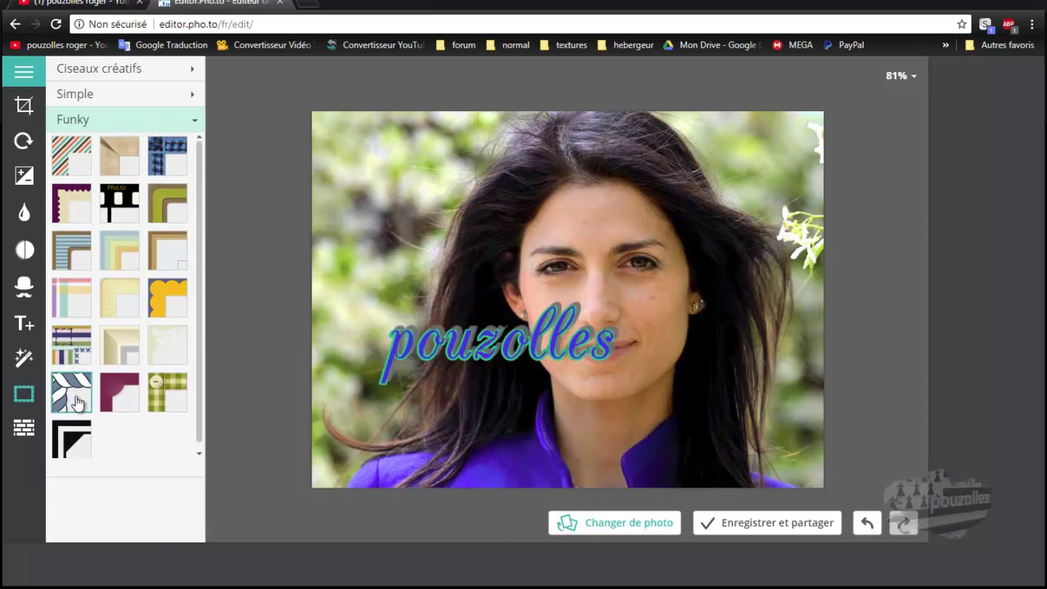
pyautogui.click(68, 445)
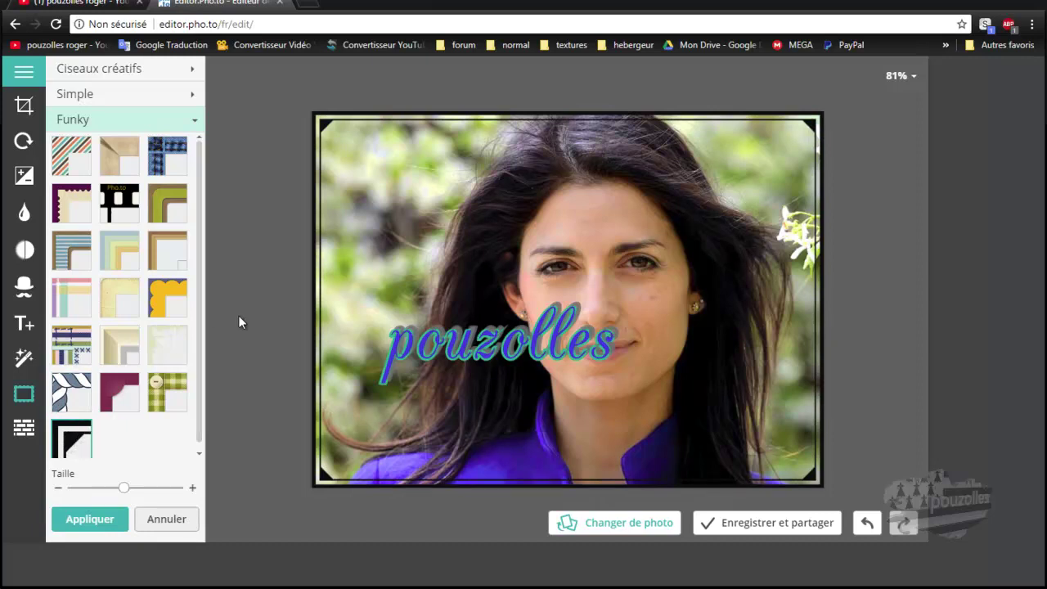
pyautogui.click(93, 521)
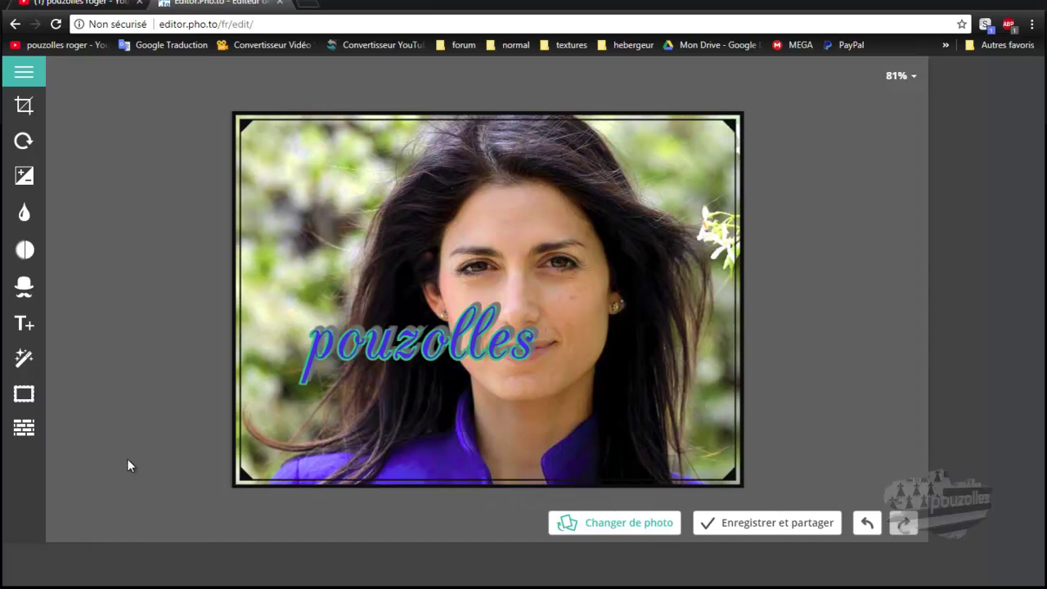
# Step: Overlay the flower-shaped Bokeh 9 texture on the framed photo
pyautogui.click(23, 430)
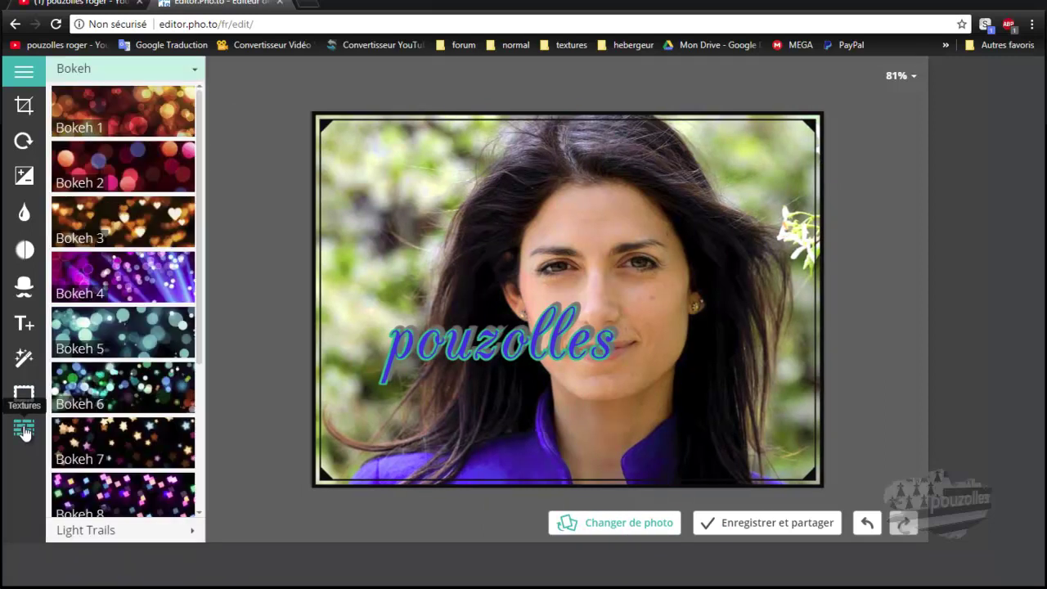
pyautogui.scroll(-3, 143, 290)
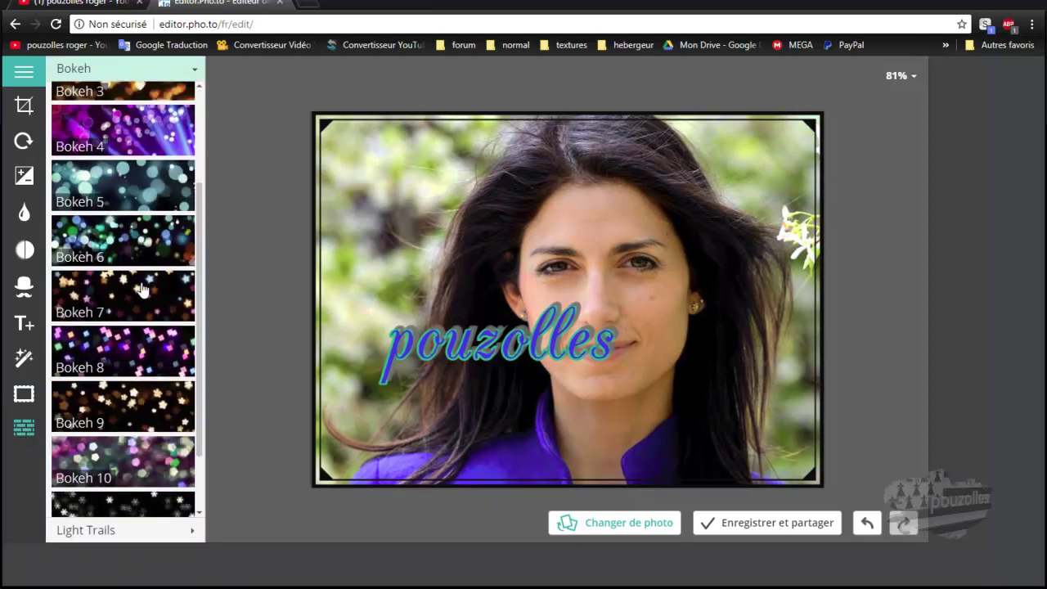
pyautogui.scroll(3, 142, 290)
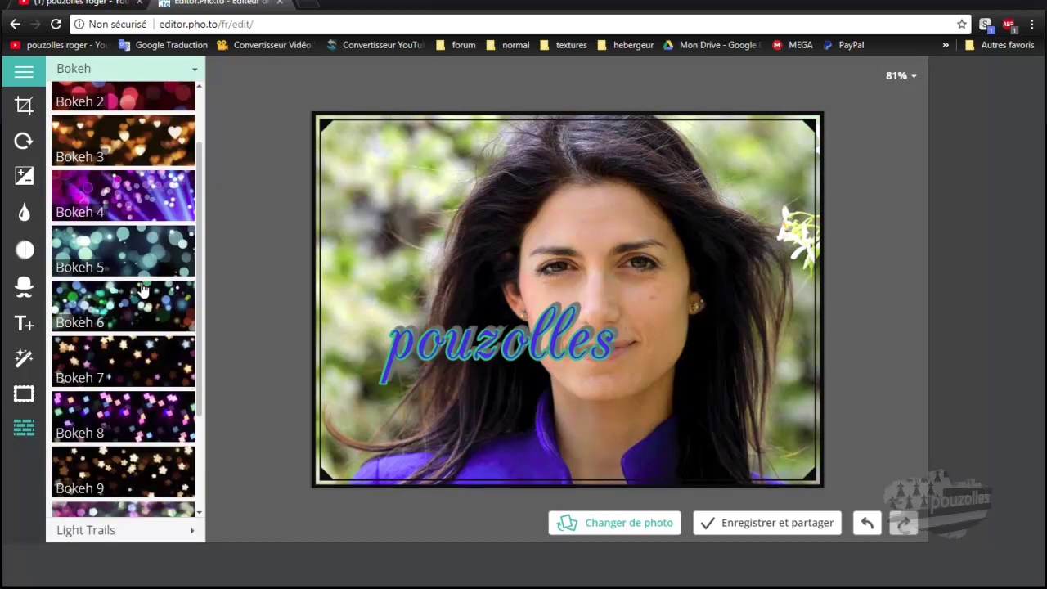
pyautogui.scroll(-3, 142, 289)
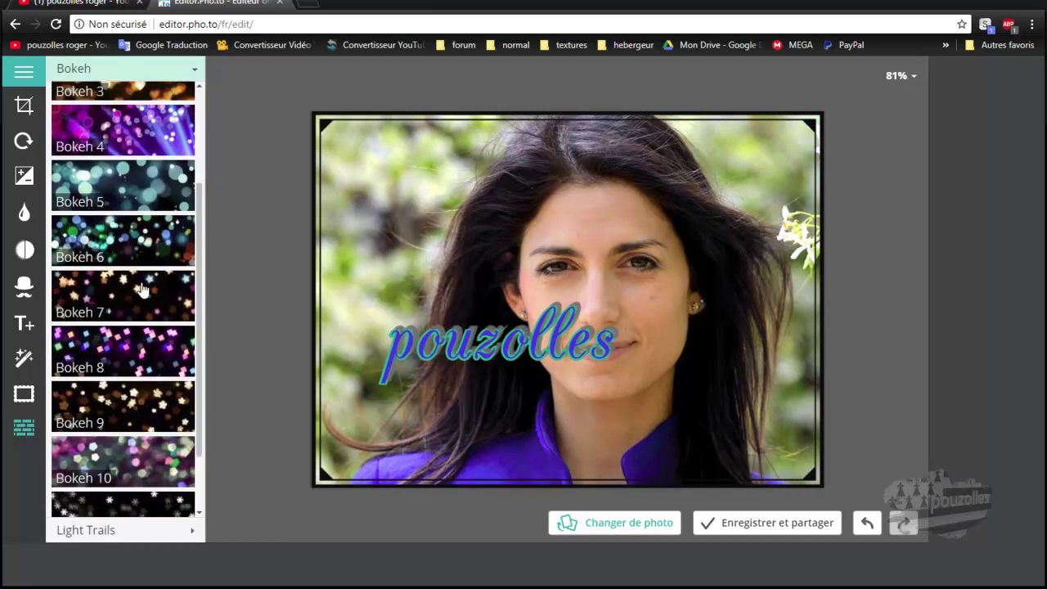
pyautogui.click(133, 319)
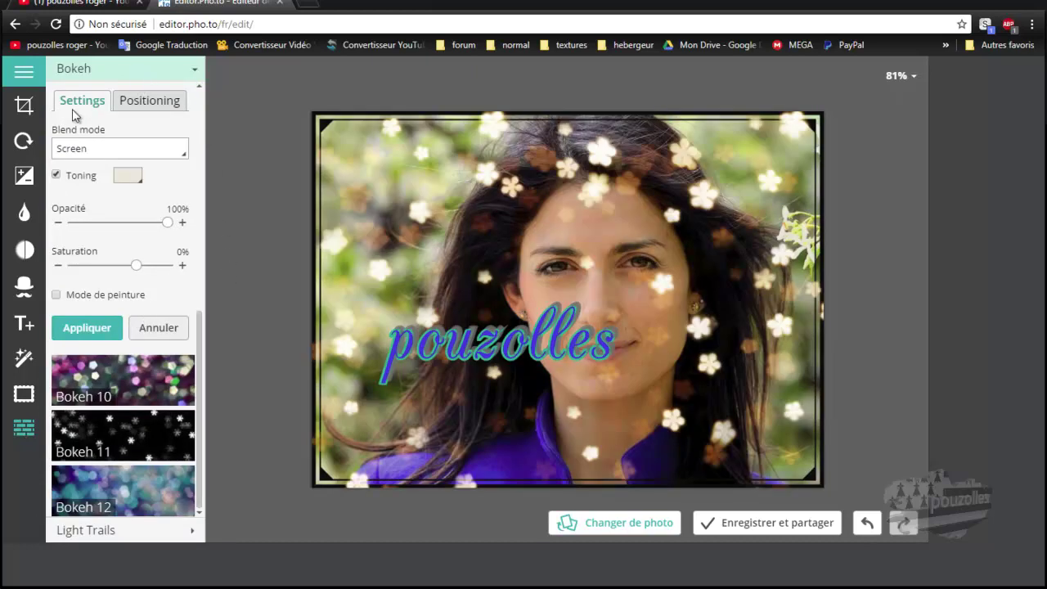
# Step: Try the Multiply blend mode on the bokeh texture and switch it back to Screen
pyautogui.click(104, 153)
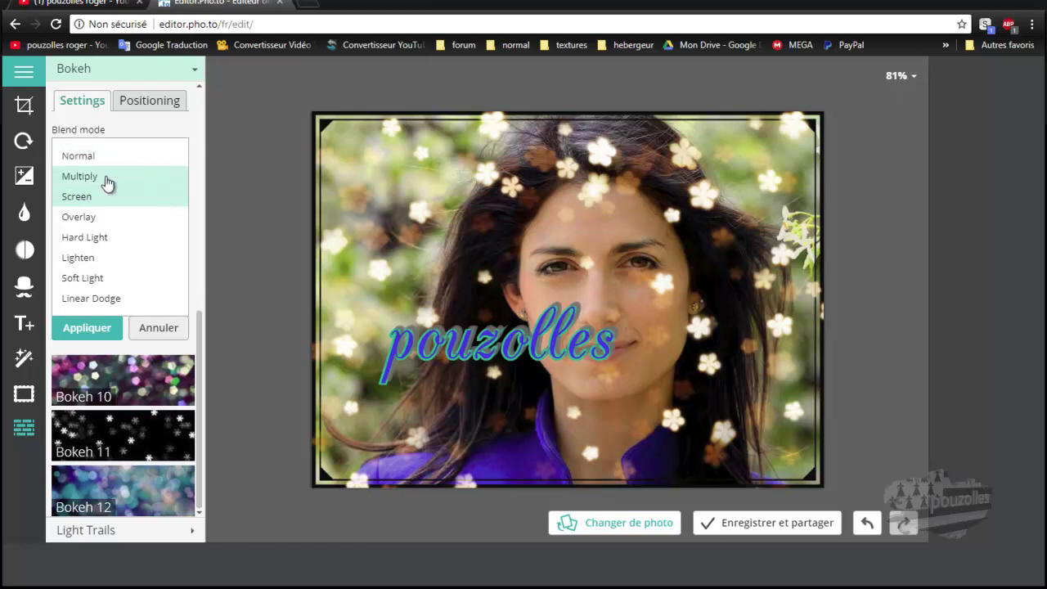
pyautogui.click(107, 178)
pyautogui.click(105, 154)
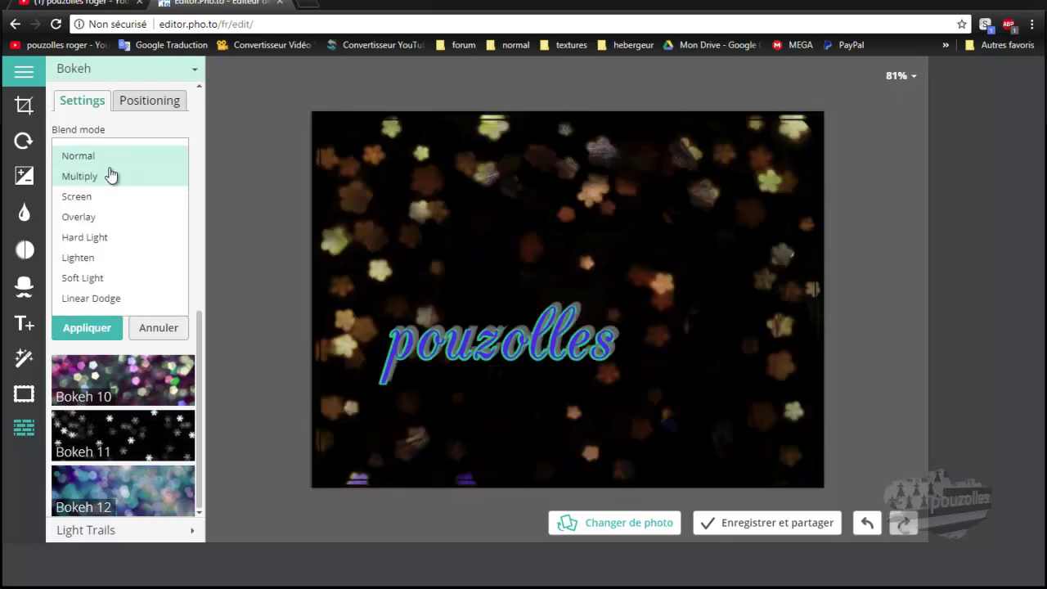
pyautogui.click(106, 197)
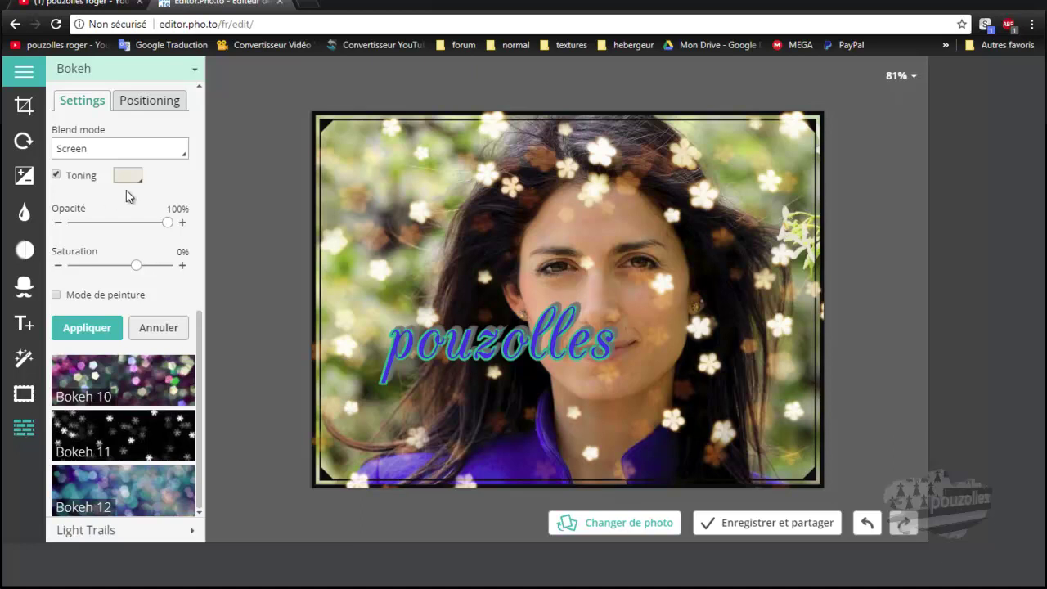
# Step: Configure the bokeh texture with 67% opacity, 4% saturation and painting mode using the brush (Pinceau)
pyautogui.moveTo(167, 224); pyautogui.dragTo(136, 227)
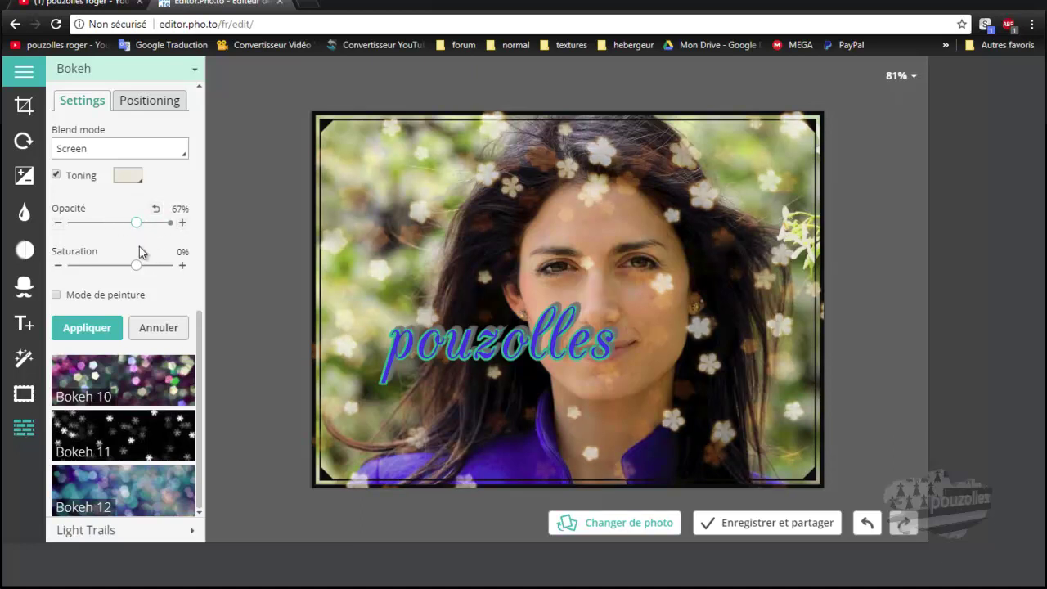
pyautogui.moveTo(136, 265)
pyautogui.mouseDown()
pyautogui.moveTo(122, 269)
pyautogui.moveTo(147, 271)
pyautogui.moveTo(138, 270)
pyautogui.mouseUp()
pyautogui.click(58, 294)
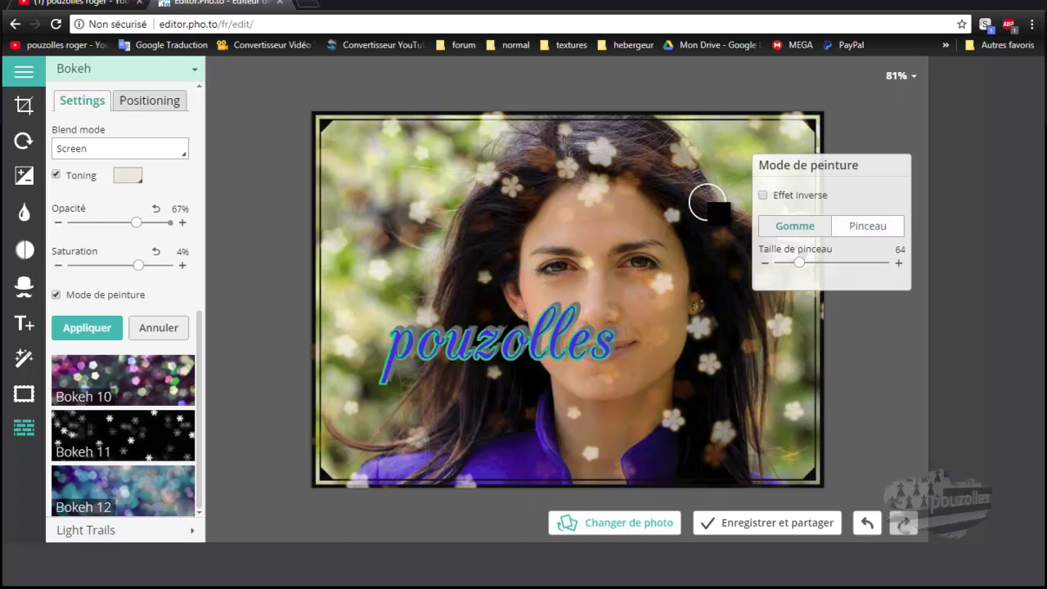
pyautogui.click(836, 225)
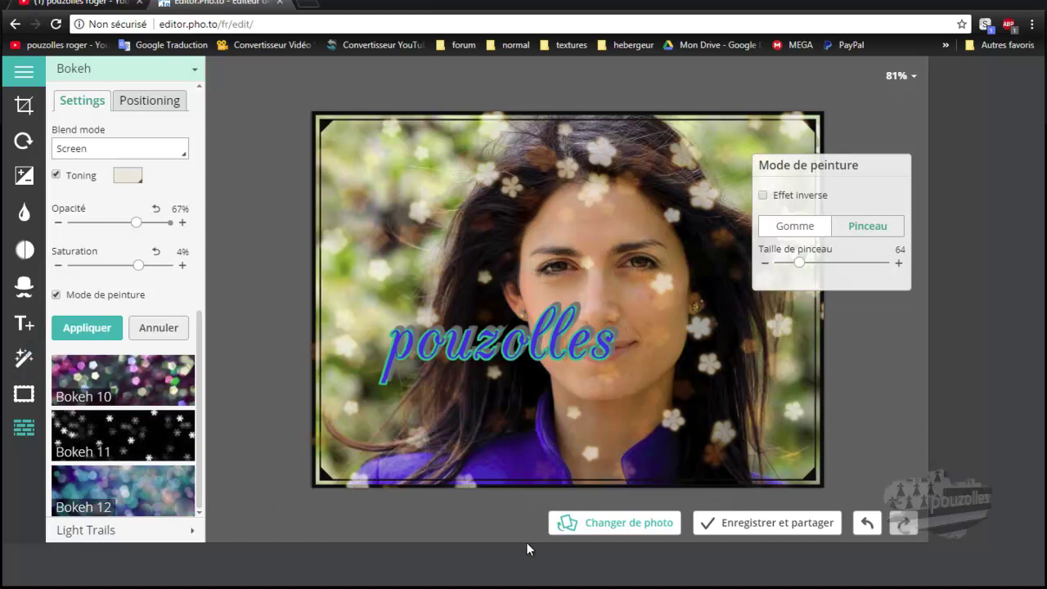
# Step: Apply the texture changes to the photo and bring up the save and share options
pyautogui.click(751, 527)
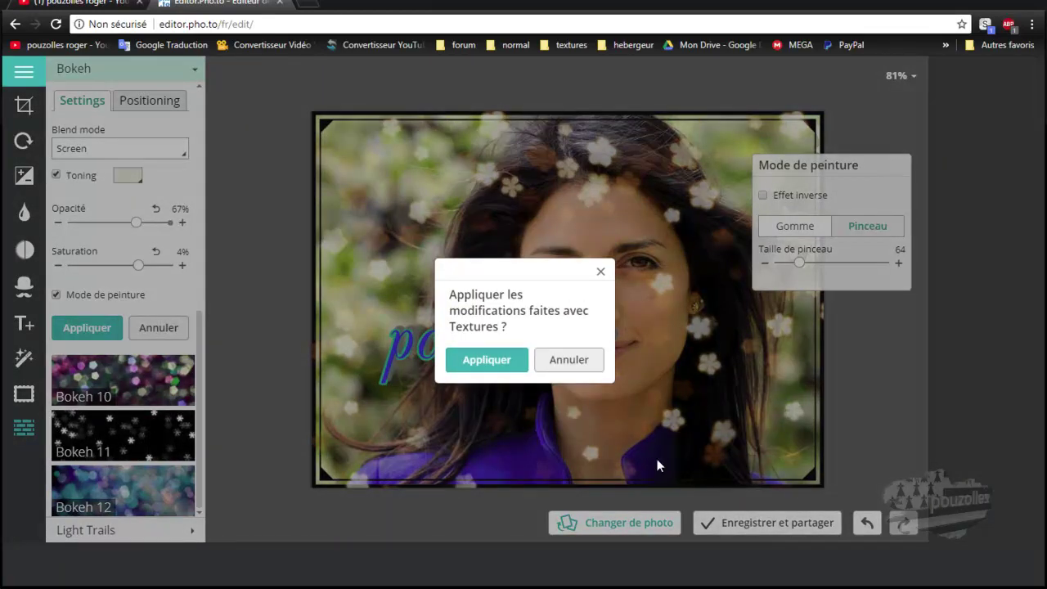
pyautogui.click(490, 360)
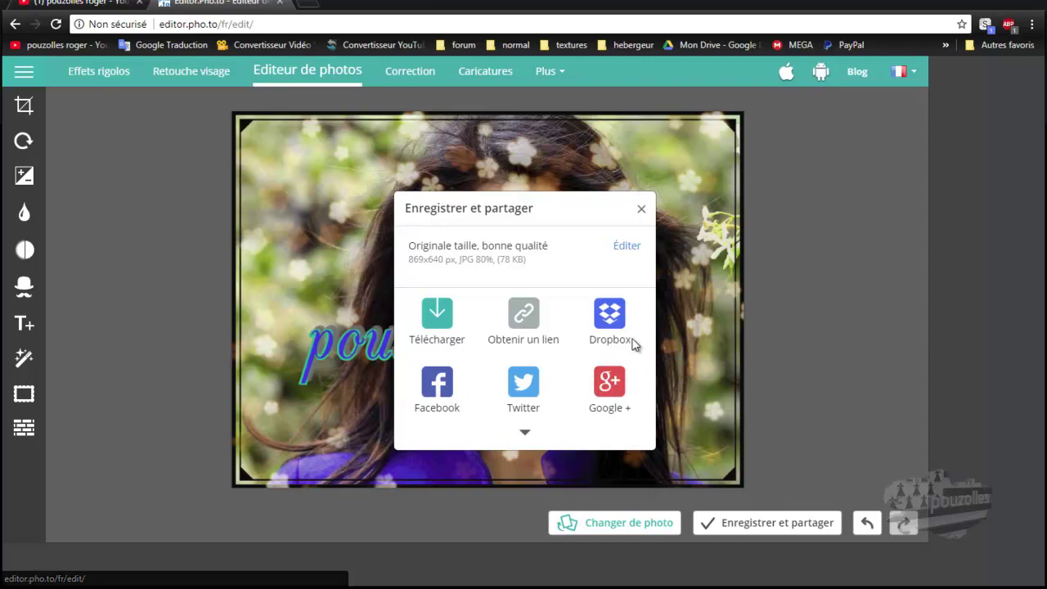
# Step: Close the save and share options, leave the photo editor without saving, and open the Effets rigolos page
pyautogui.click(640, 211)
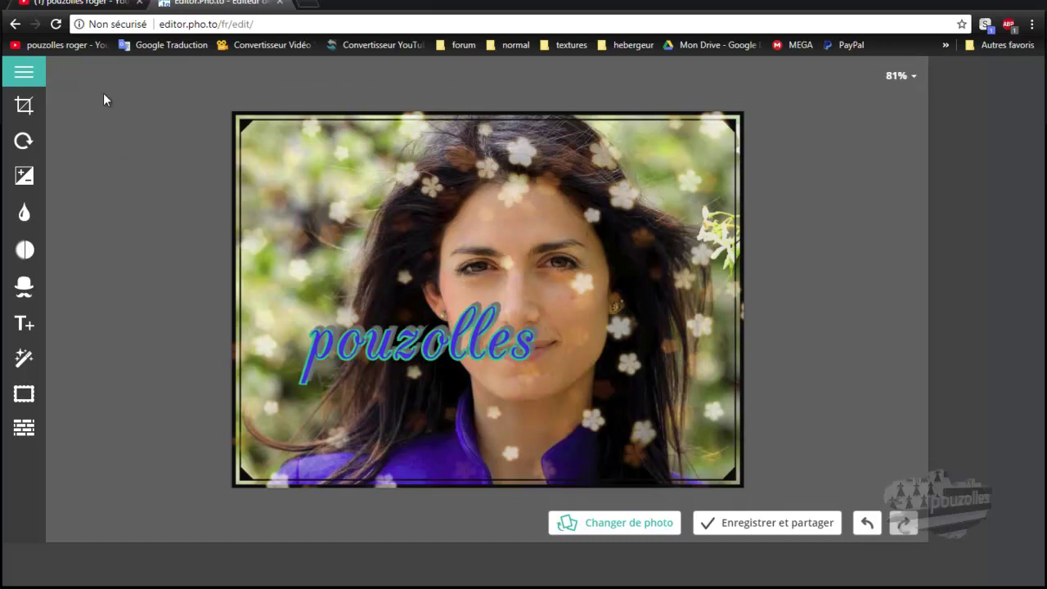
pyautogui.click(15, 25)
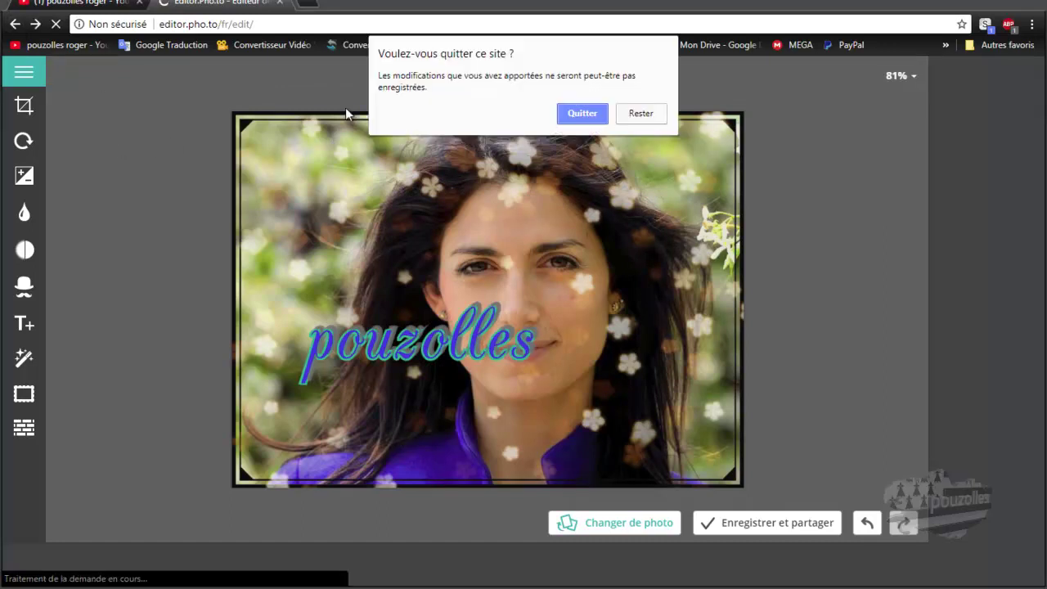
pyautogui.click(571, 113)
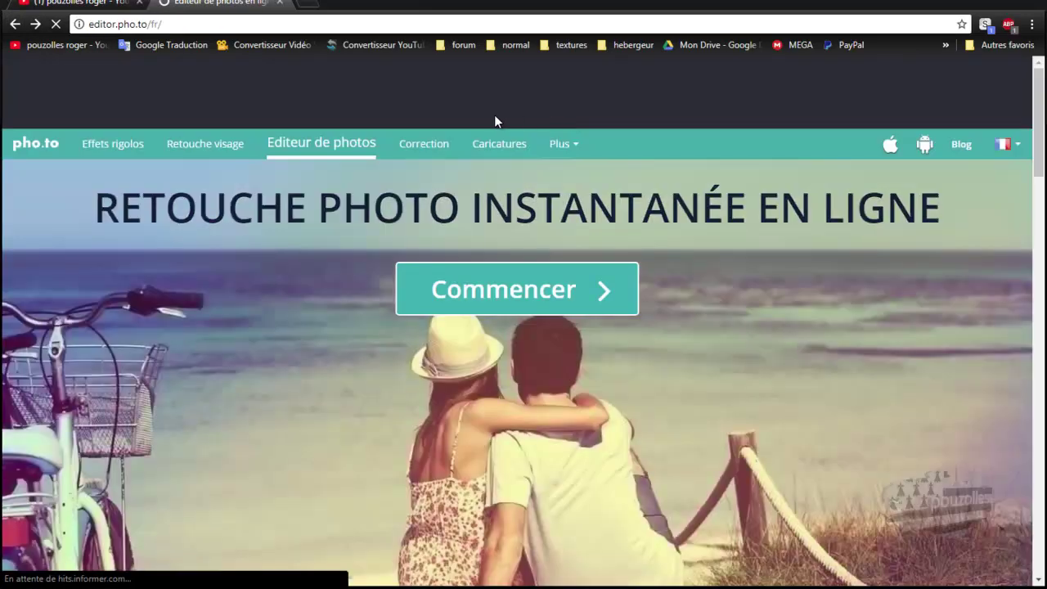
pyautogui.click(102, 144)
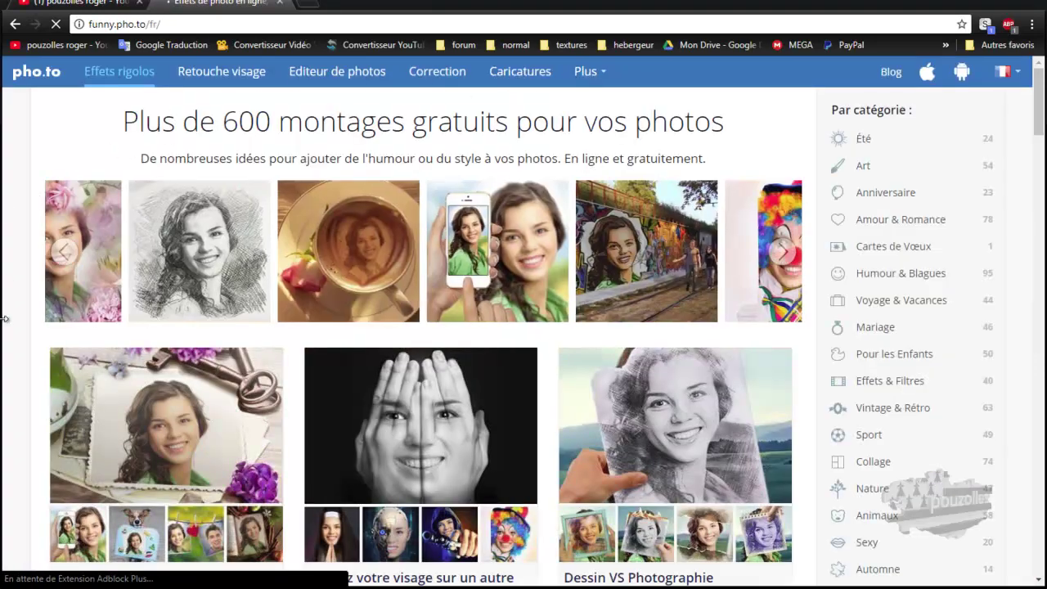
# Step: Open the "Mettez votre visage sur un autre corps !" collection of face montages
pyautogui.scroll(-1, 22, 371)
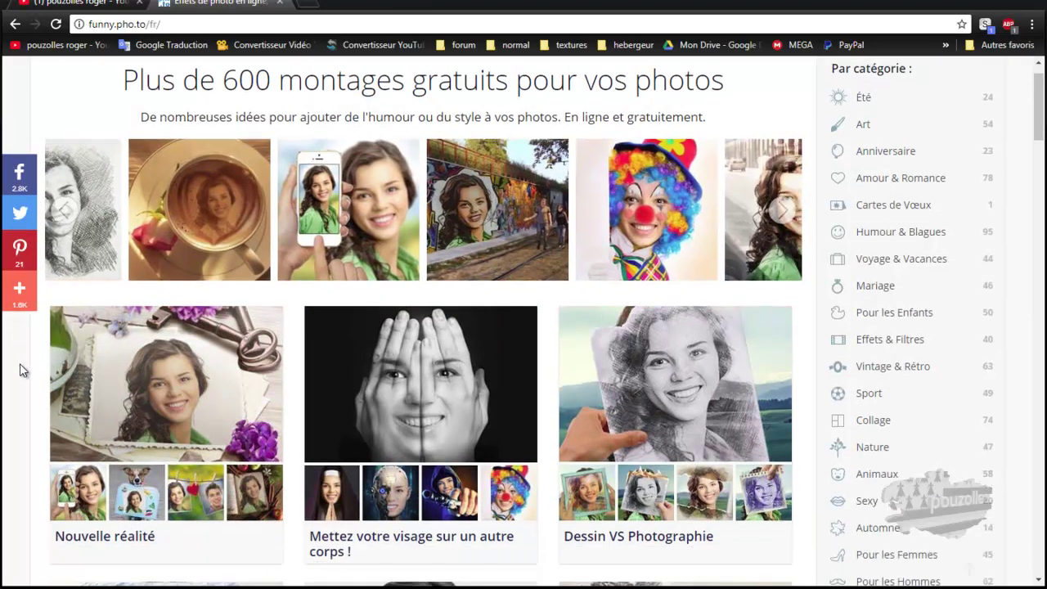
pyautogui.scroll(-1, 21, 368)
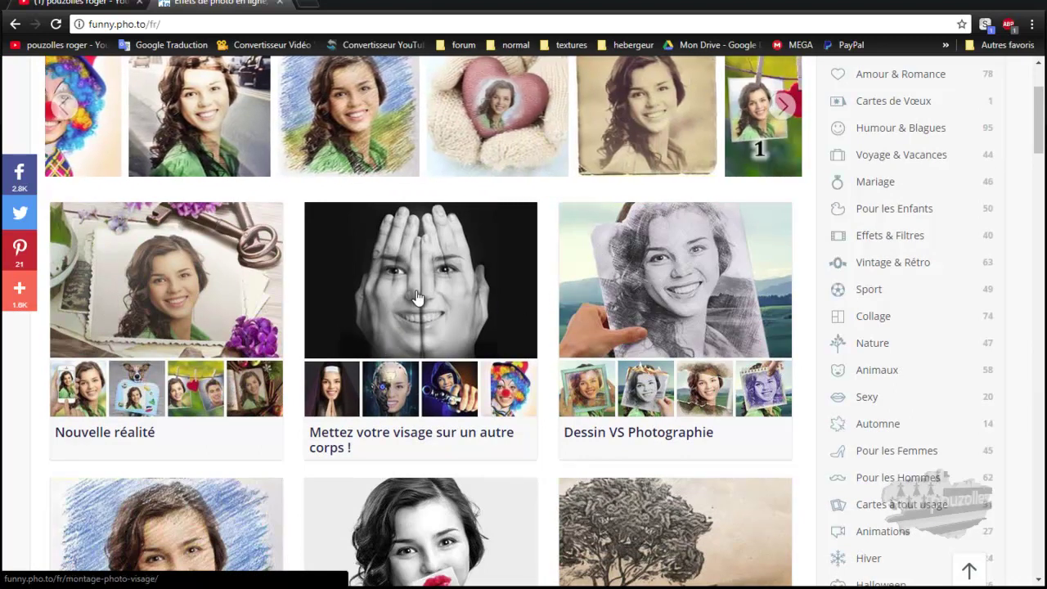
pyautogui.click(416, 291)
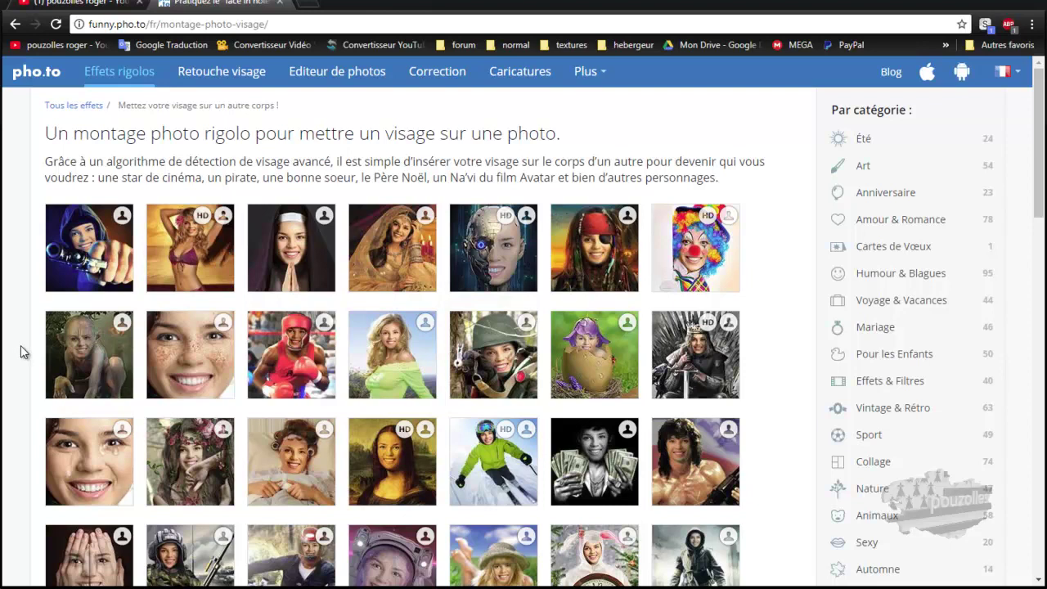
# Step: Apply the Navi Avatar Face Creator effect to the recently uploaded portrait of the dark-haired woman in purple
pyautogui.scroll(-1, 22, 352)
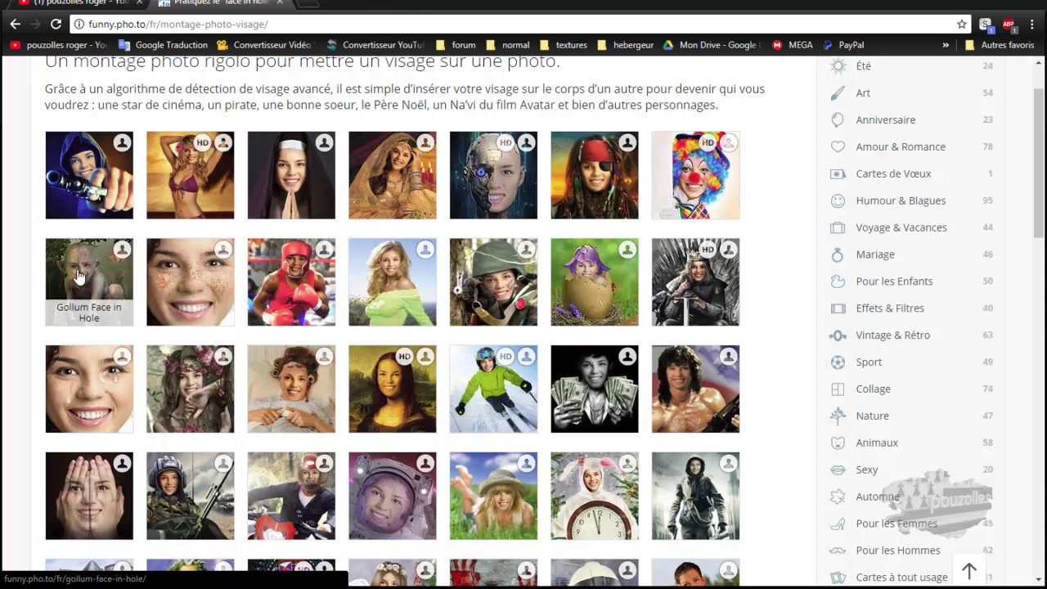
pyautogui.scroll(-2, 12, 409)
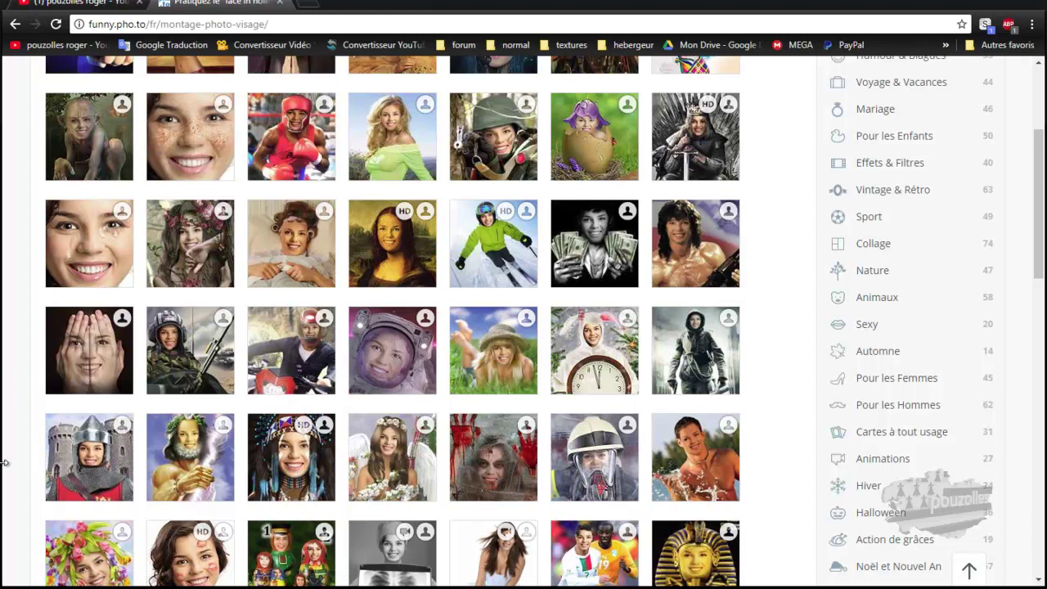
pyautogui.scroll(-4, 25, 455)
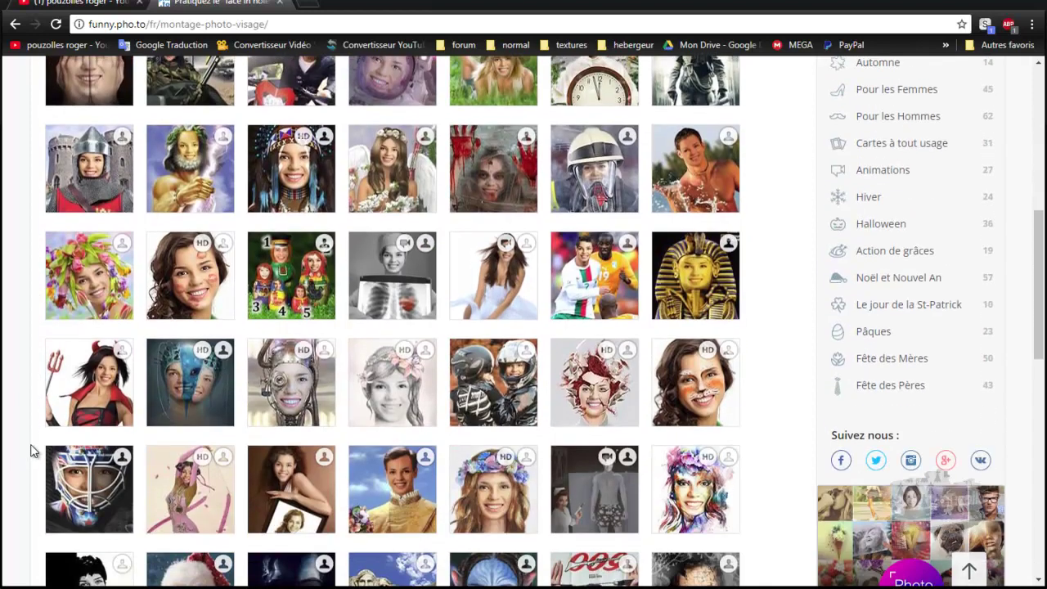
pyautogui.scroll(-5, 33, 450)
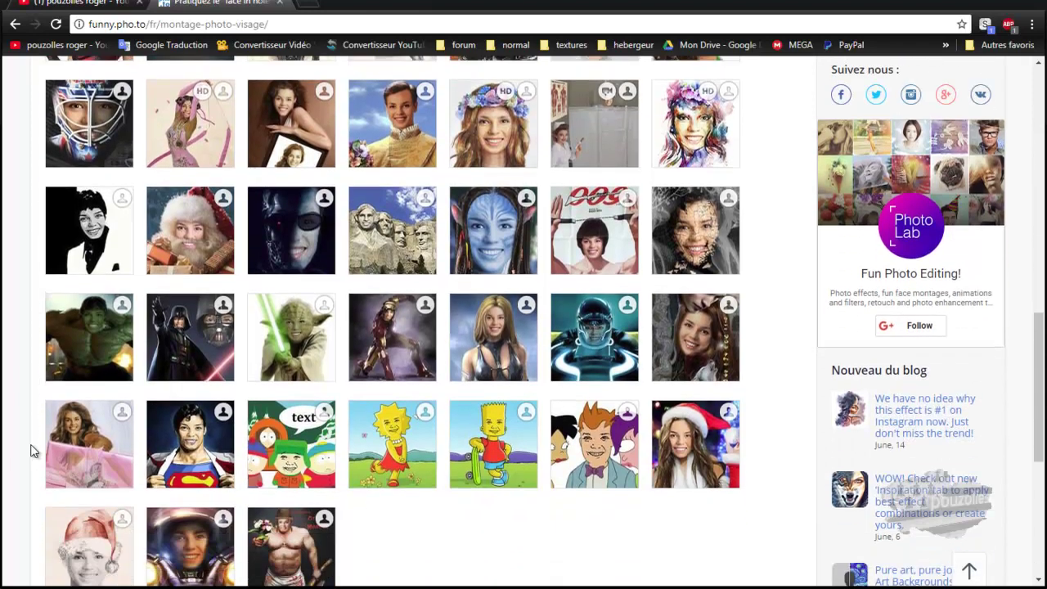
pyautogui.click(505, 234)
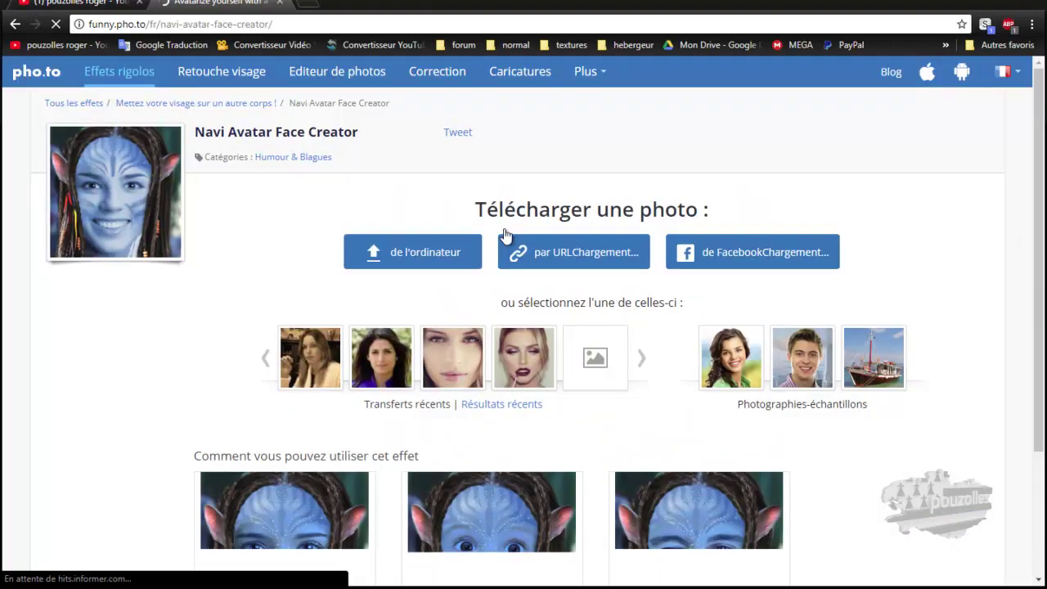
pyautogui.click(378, 361)
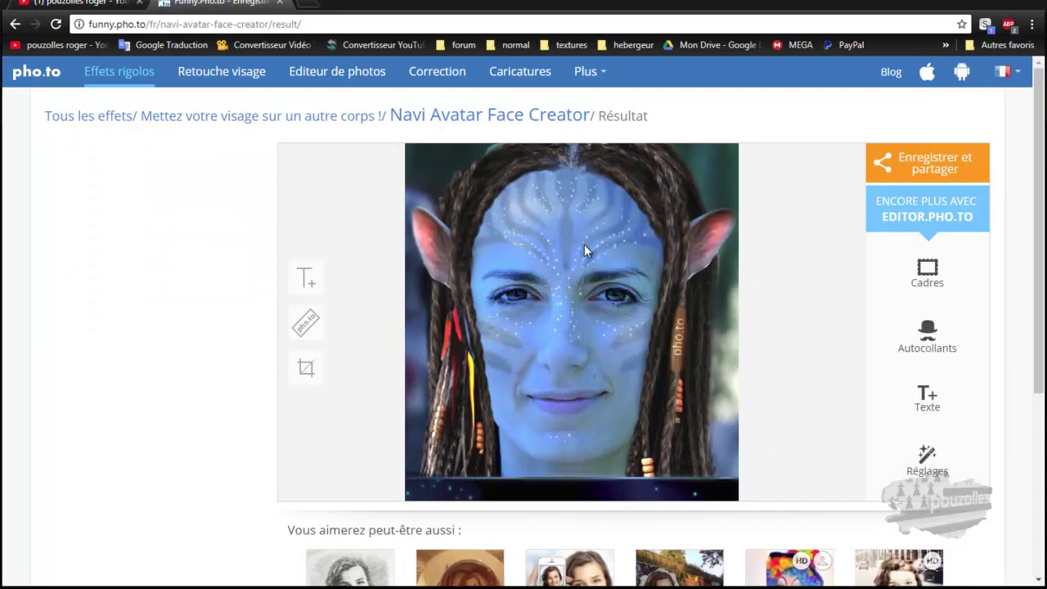
# Step: Return to the face montage collection and apply the Hands over Face effect to the same portrait
pyautogui.click(14, 27)
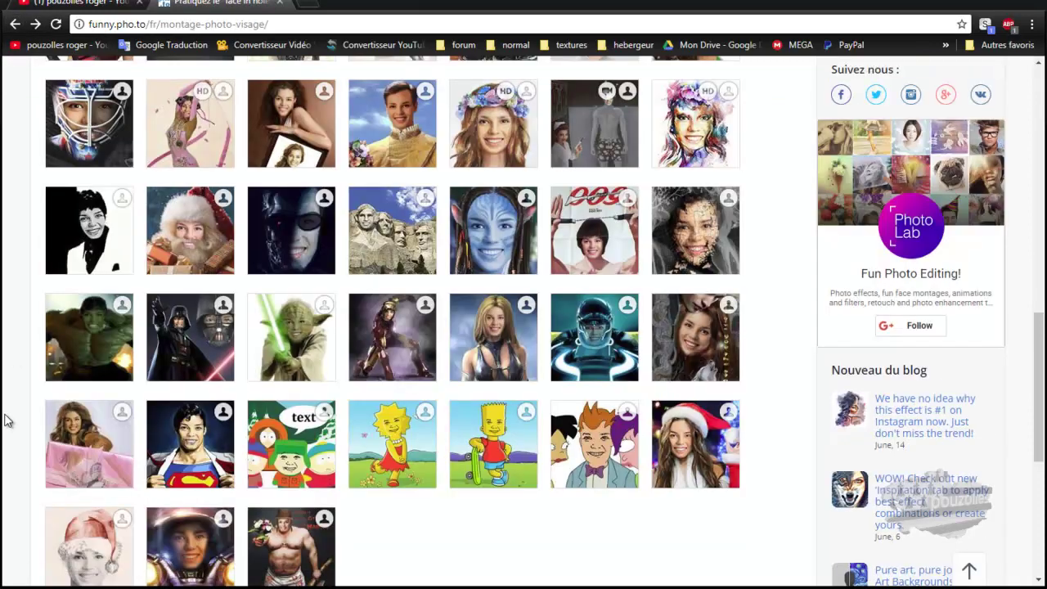
pyautogui.scroll(5, 4, 423)
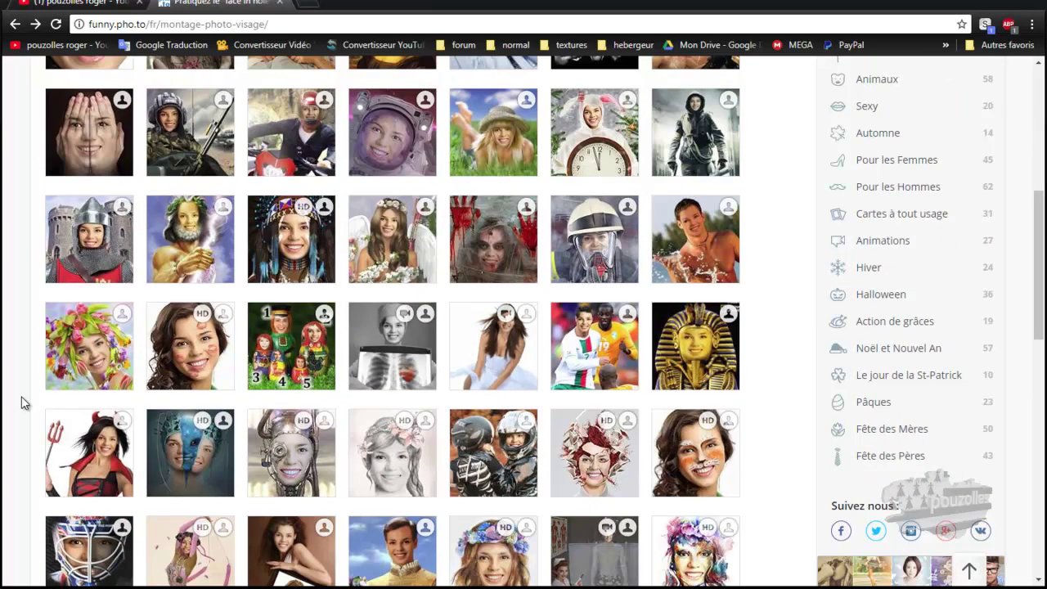
pyautogui.scroll(3, 25, 403)
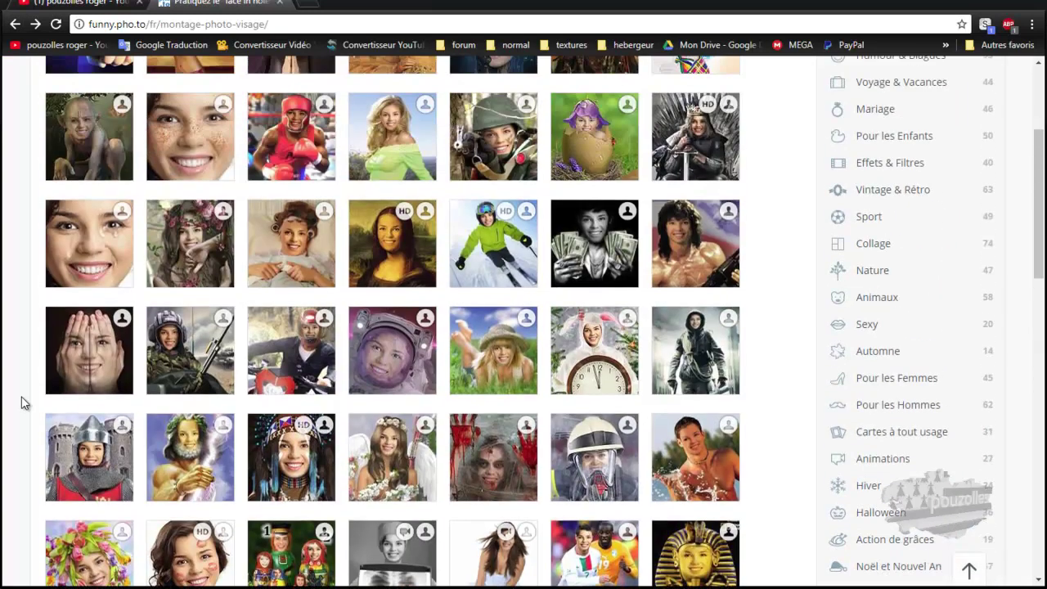
pyautogui.scroll(2, 25, 402)
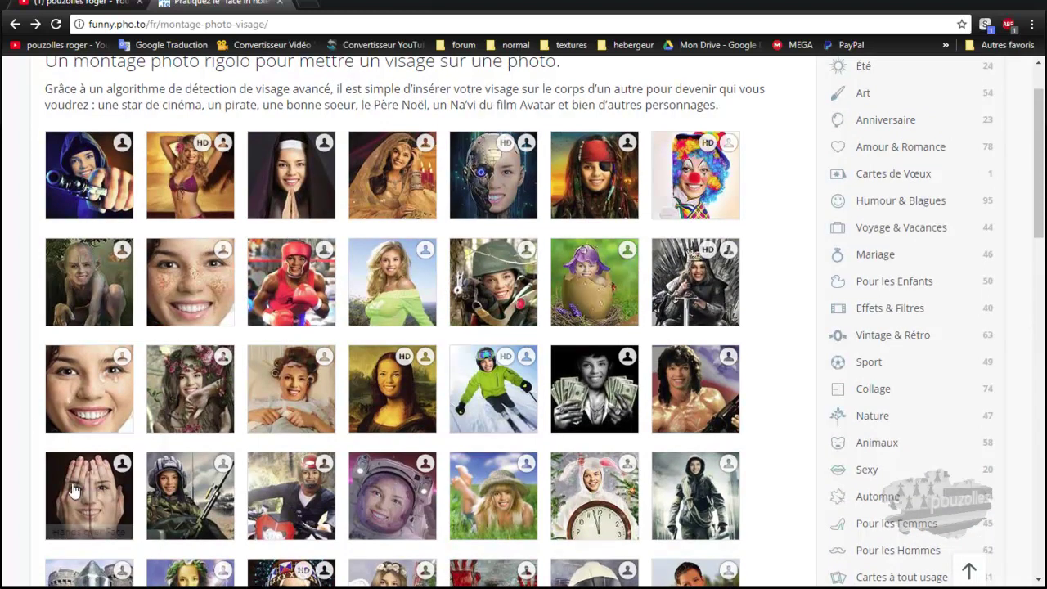
pyautogui.click(88, 495)
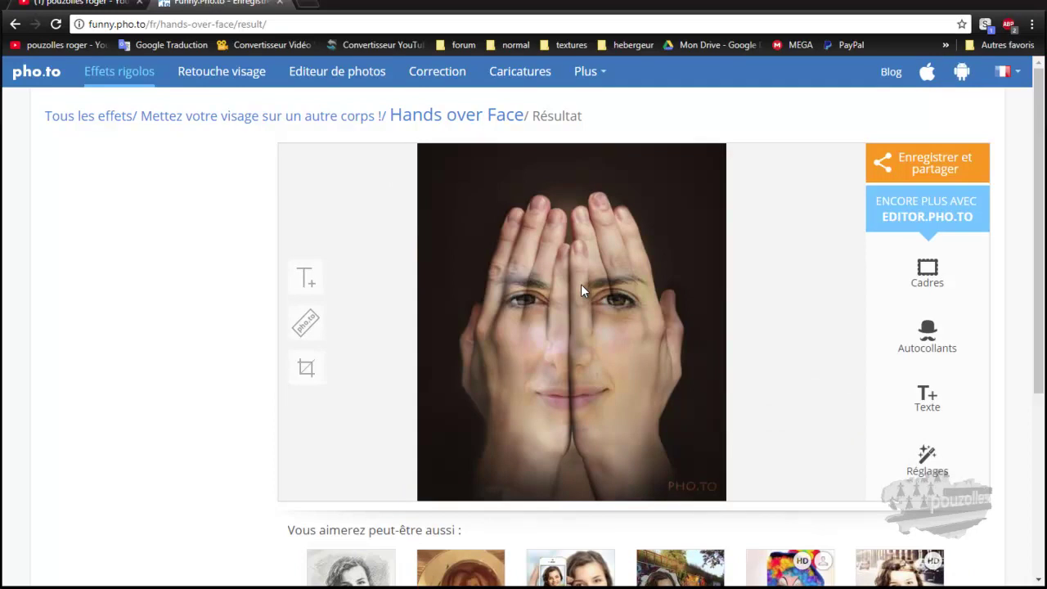
# Step: Return to the Effets rigolos overview and look through all its effect collections, from Nouvelle réalité to Signes du zodiaque
pyautogui.click(13, 26)
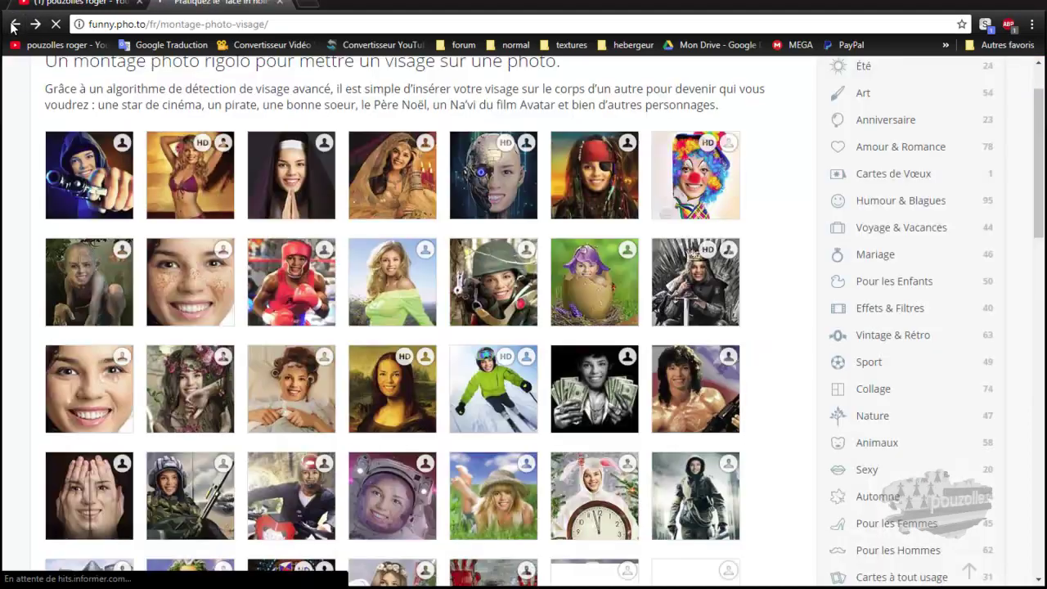
pyautogui.click(13, 26)
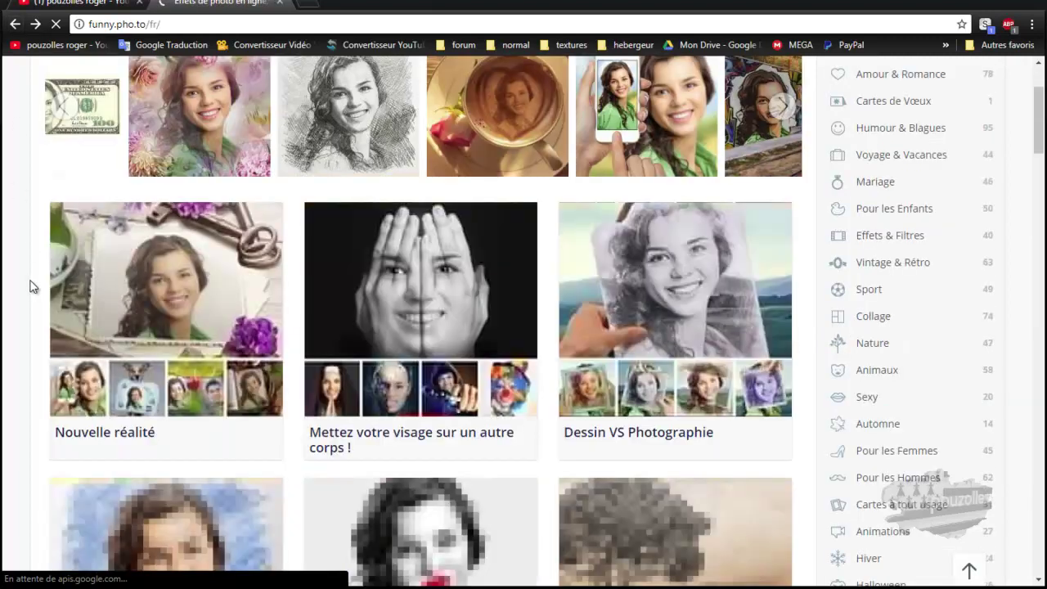
pyautogui.scroll(-7, 29, 294)
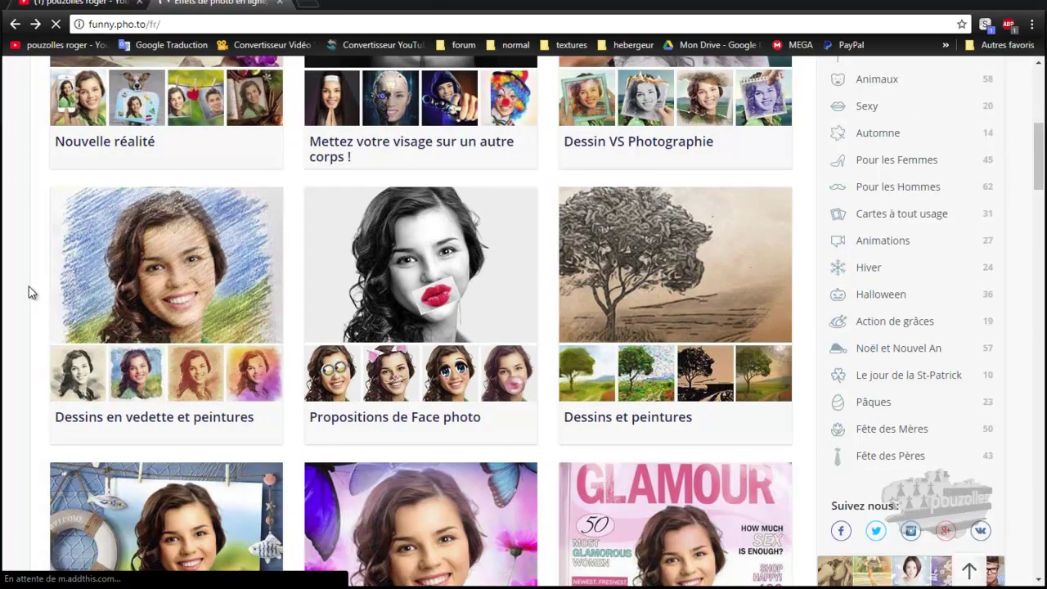
pyautogui.scroll(-3, 29, 293)
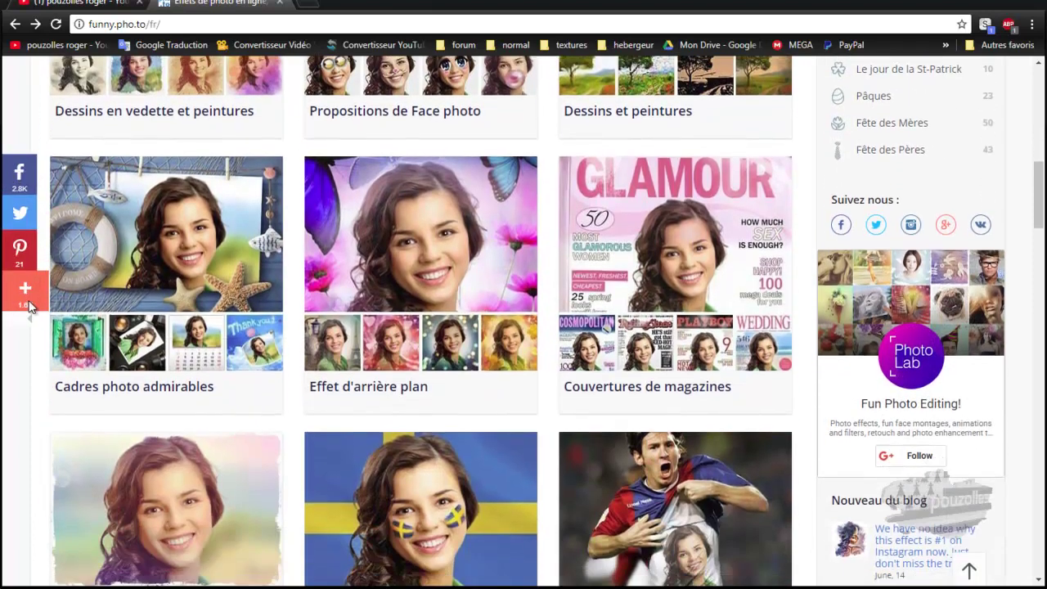
pyautogui.scroll(-3, 24, 346)
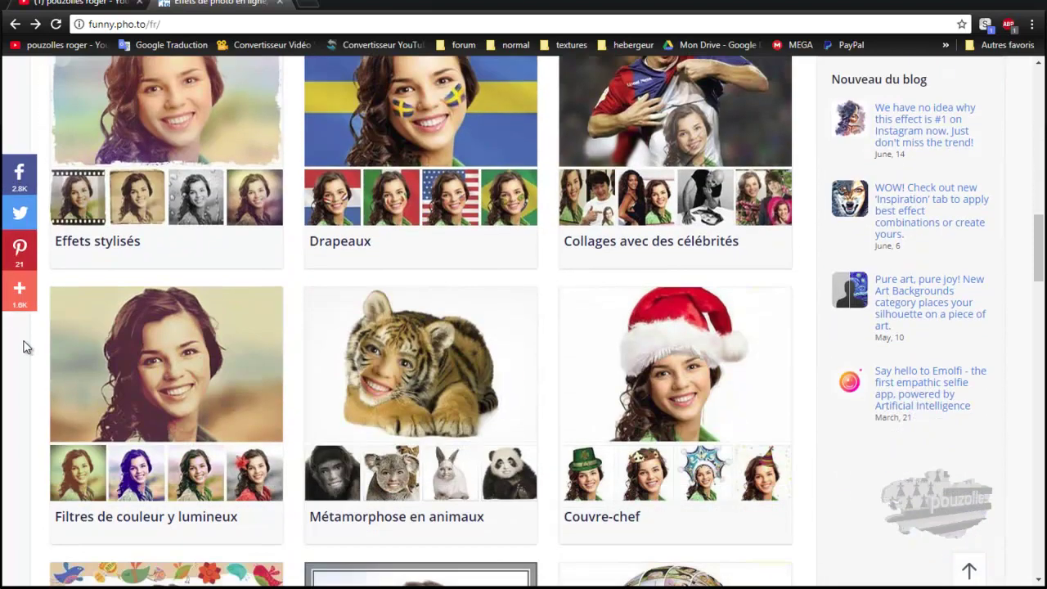
pyautogui.scroll(-2, 25, 346)
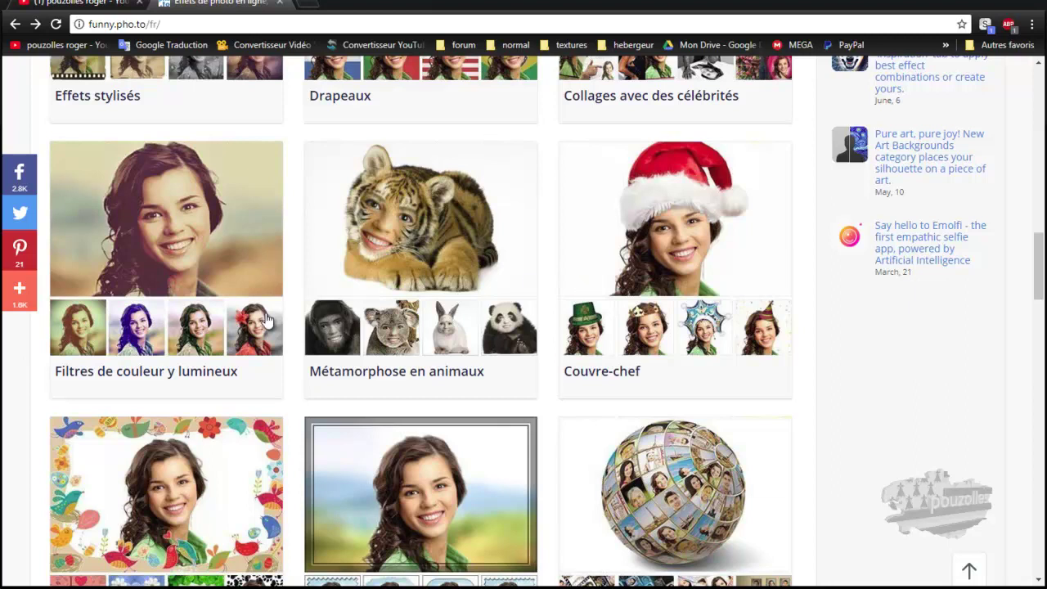
pyautogui.scroll(-5, 14, 424)
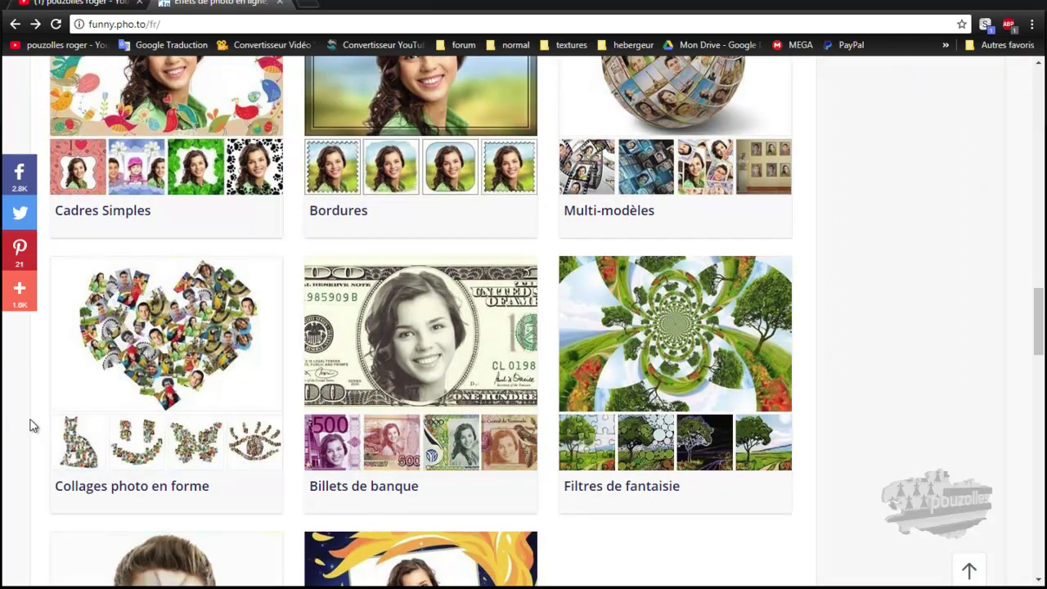
pyautogui.scroll(-3, 30, 424)
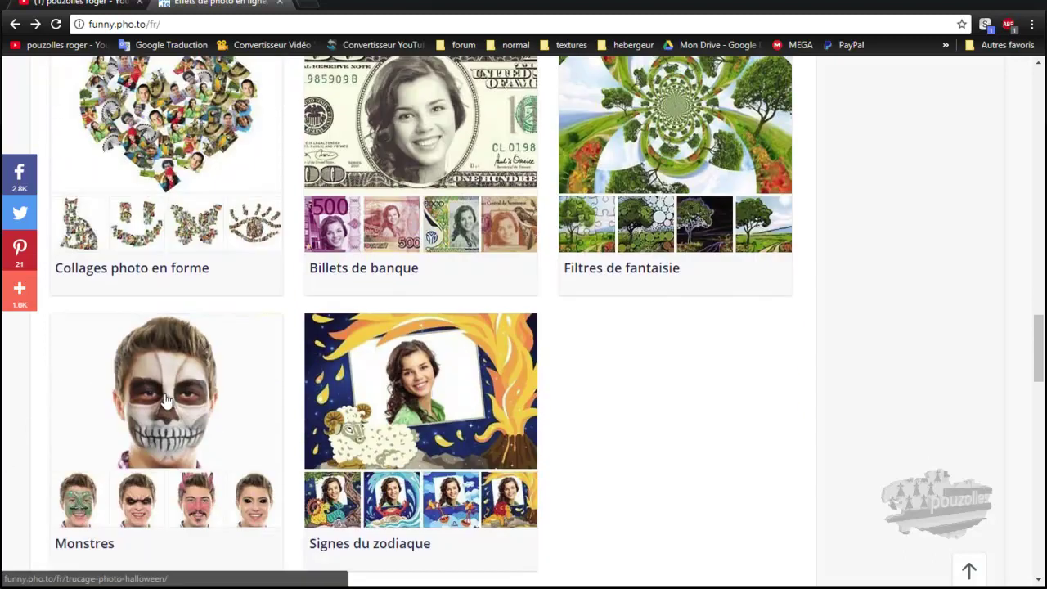
pyautogui.scroll(13, 917, 370)
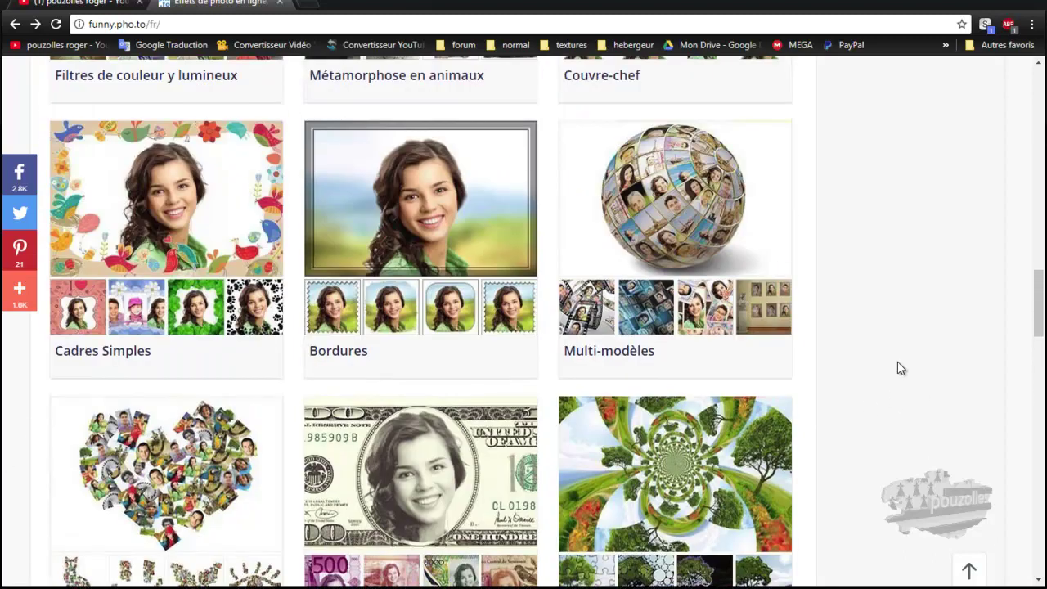
pyautogui.scroll(8, 859, 345)
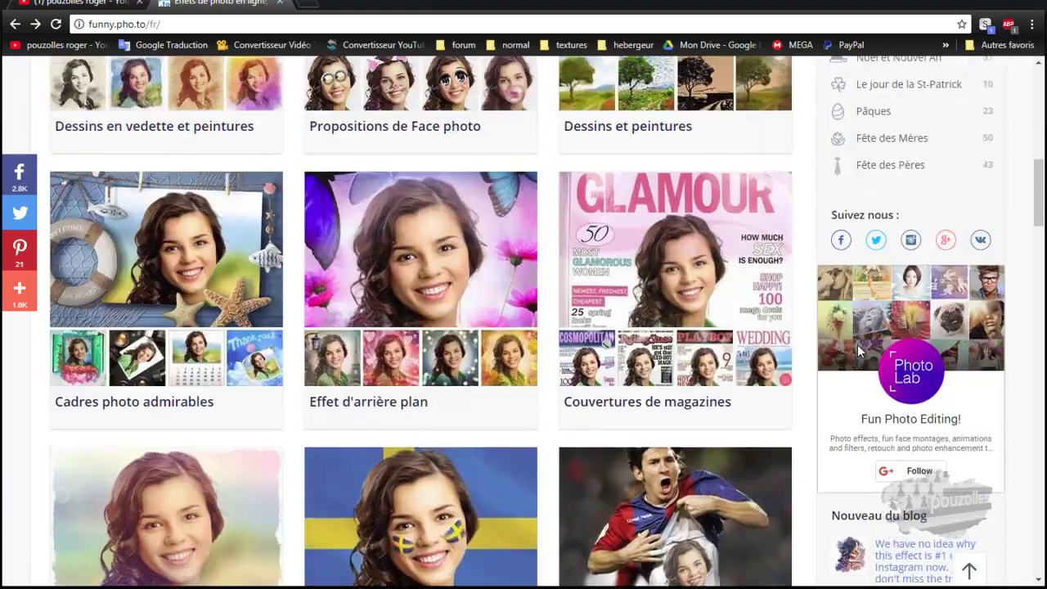
pyautogui.scroll(6, 825, 342)
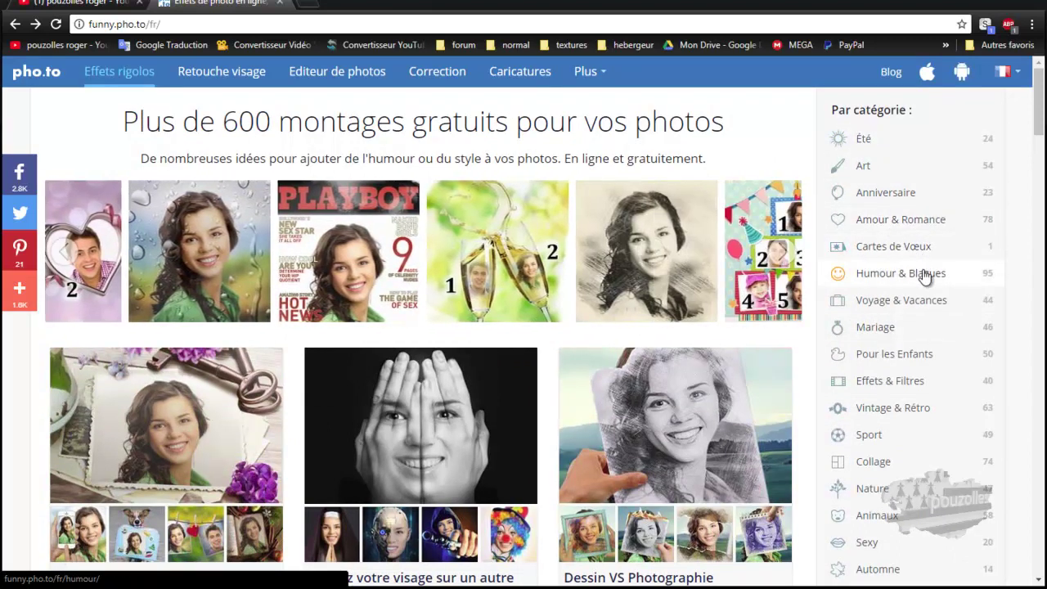
# Step: Browse the effects in the Humour & Blagues and Effets & Filtres categories
pyautogui.click(898, 279)
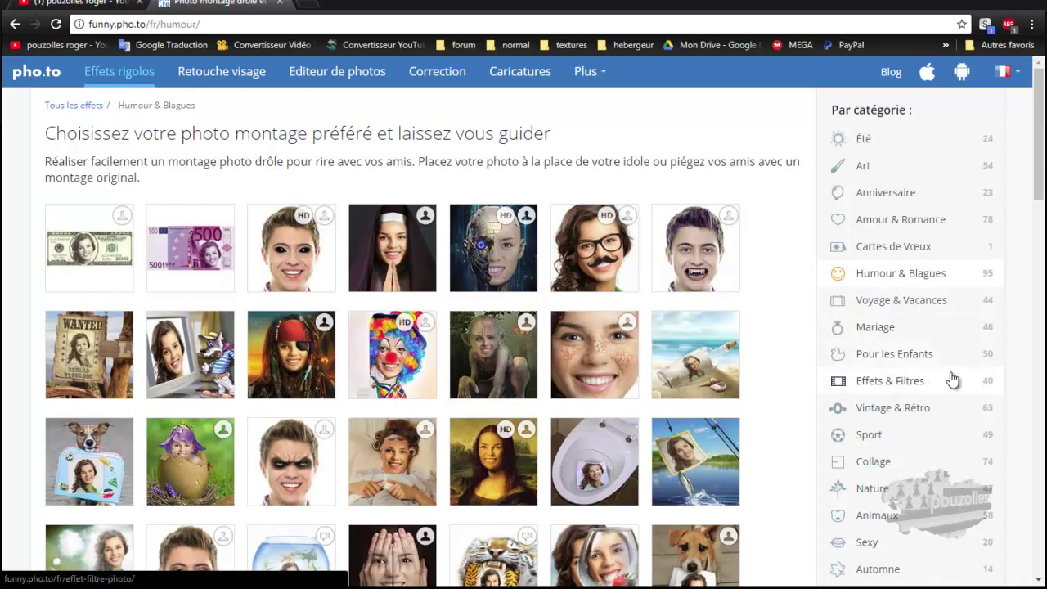
pyautogui.scroll(-1, 953, 378)
pyautogui.click(894, 311)
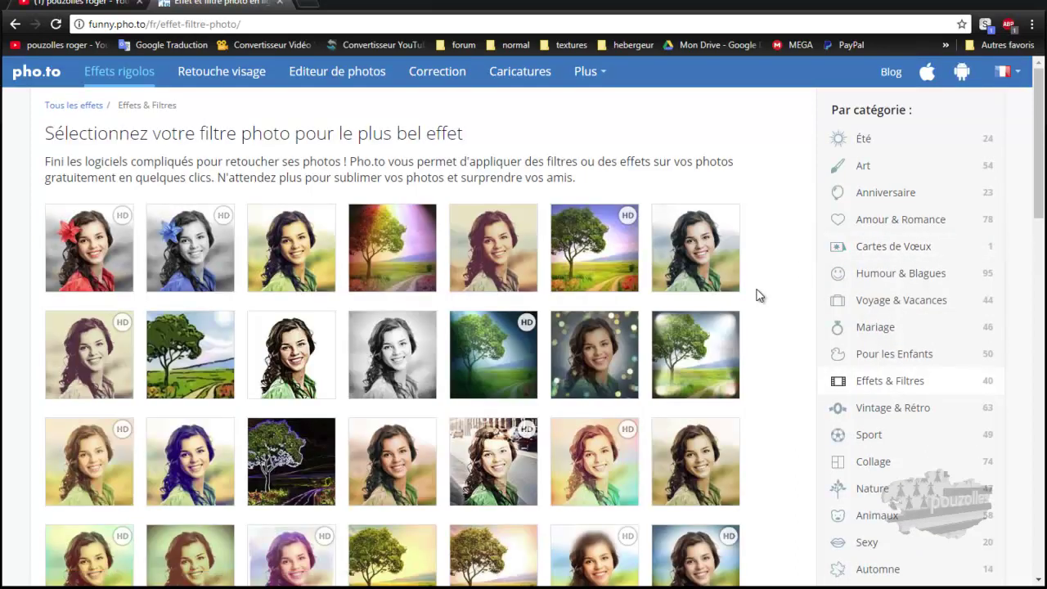
pyautogui.scroll(-5, 758, 291)
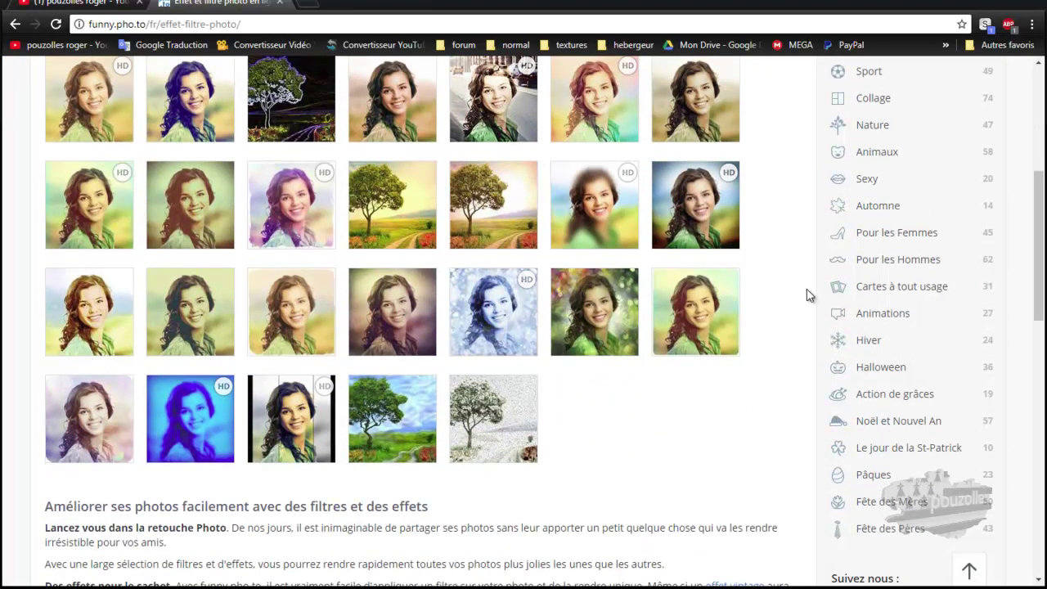
# Step: Open the Pour les Femmes category and look through its montages
pyautogui.click(883, 234)
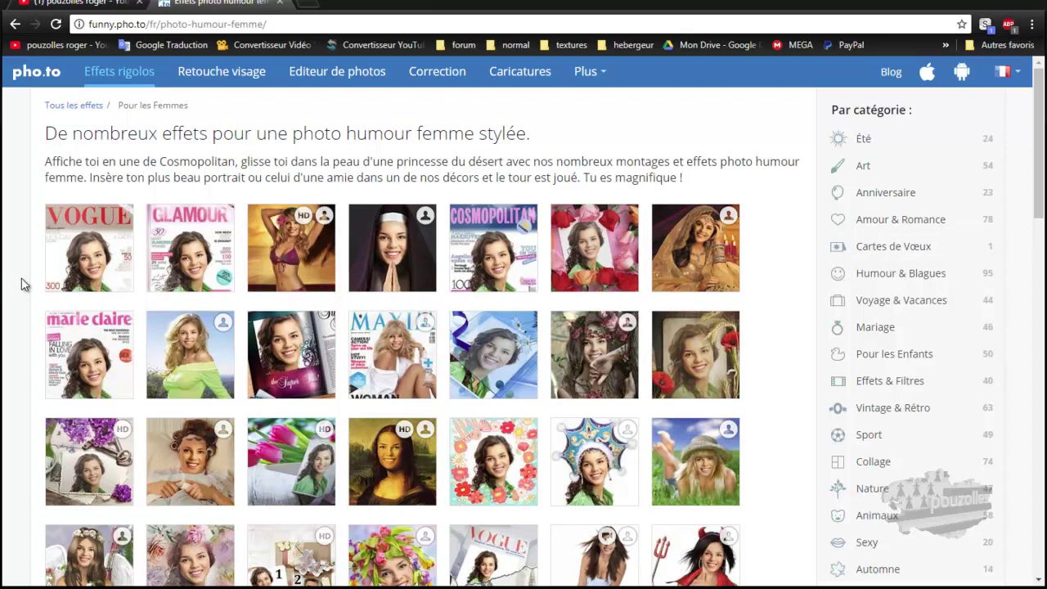
pyautogui.scroll(-3, 22, 283)
pyautogui.scroll(-3, 22, 283)
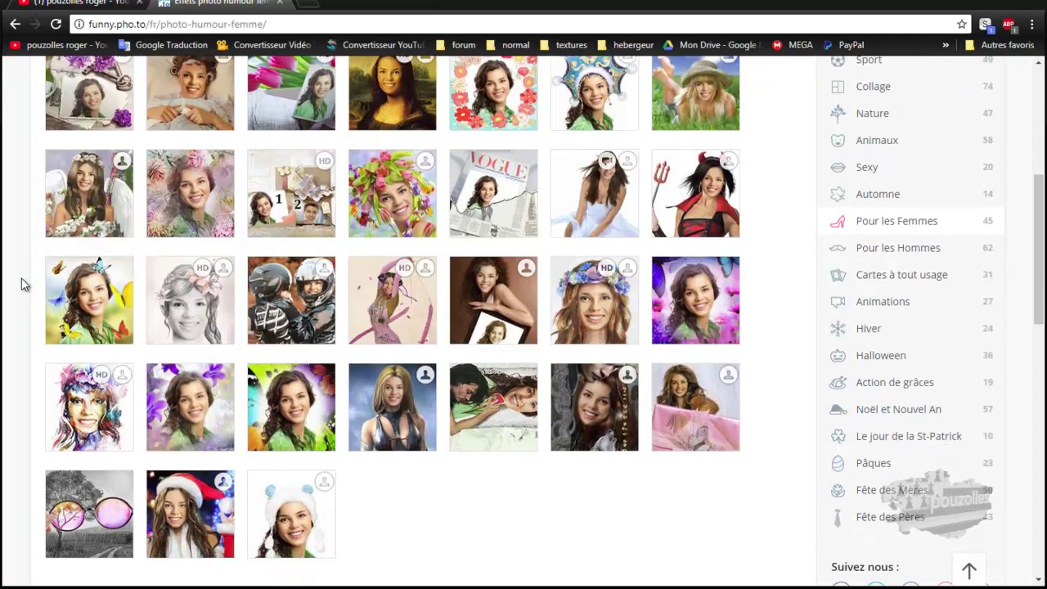
pyautogui.scroll(6, 22, 283)
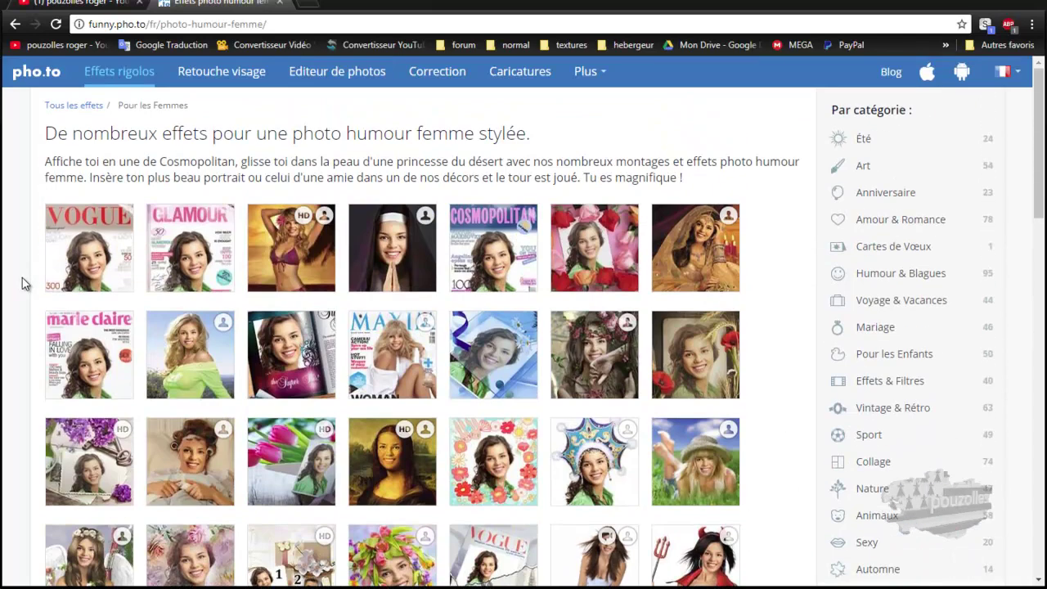
# Step: Open the Retouche visage tool, load the blonde woman's close-up from the recent transfers and dismiss the message over it
pyautogui.click(208, 75)
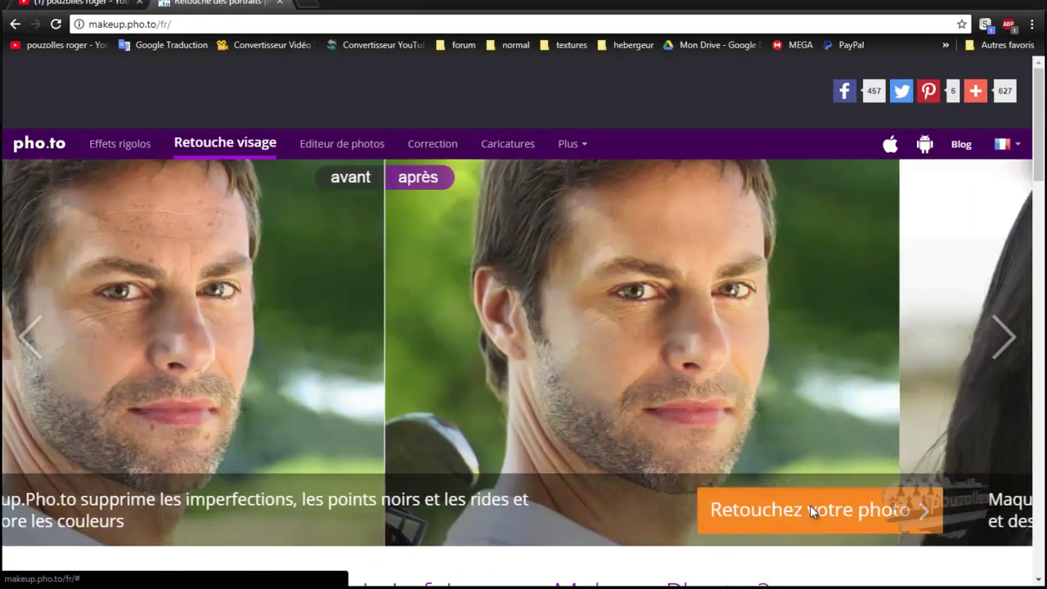
pyautogui.click(812, 512)
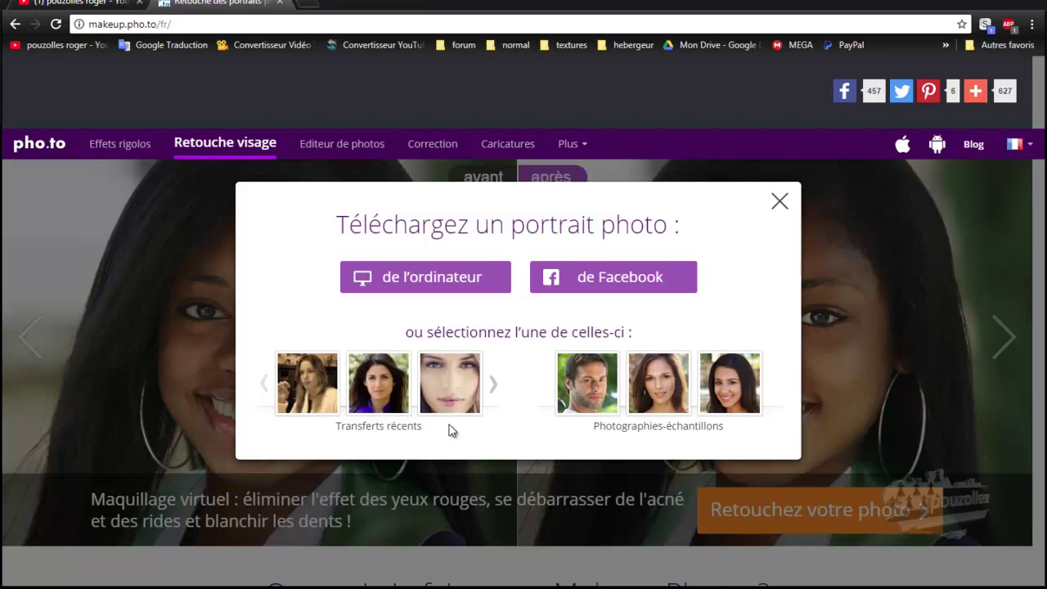
pyautogui.click(456, 390)
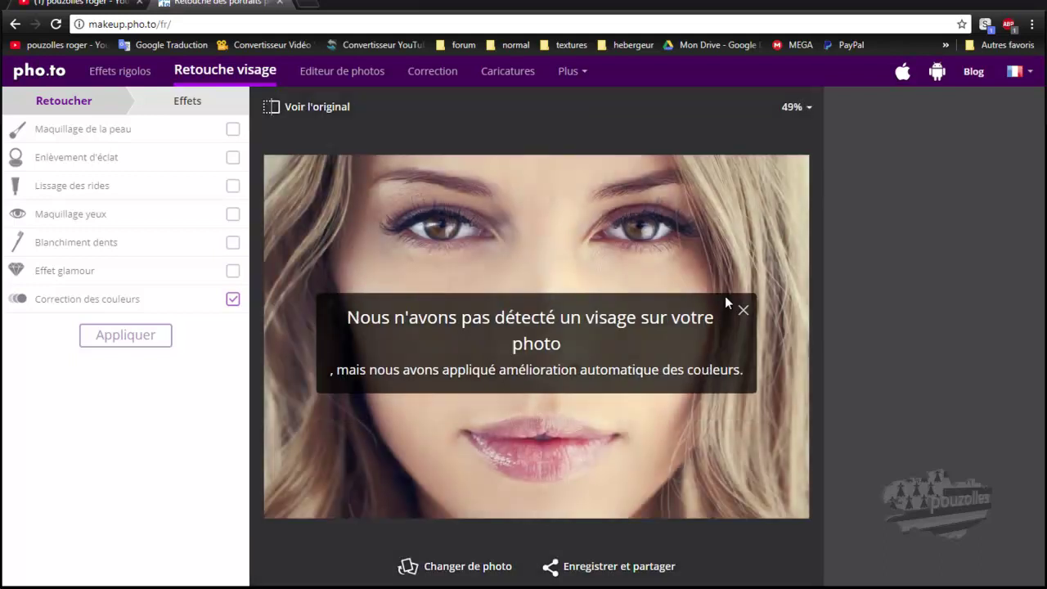
pyautogui.click(744, 312)
# Step: Return to the Retouche visage start page and load the dark-haired woman's portrait in the blue top from the recent transfers
pyautogui.click(14, 25)
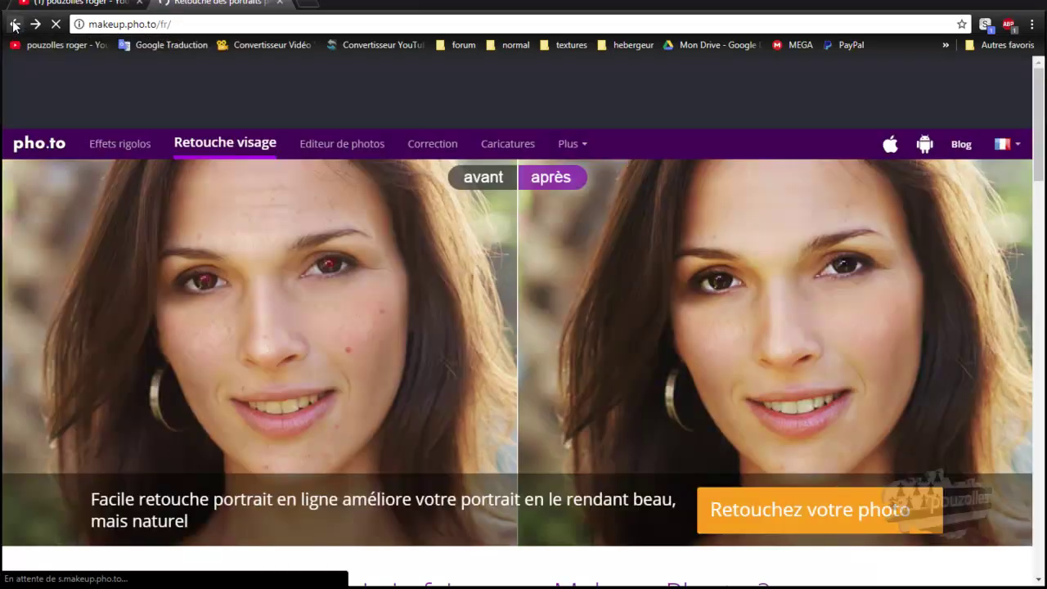
pyautogui.click(14, 26)
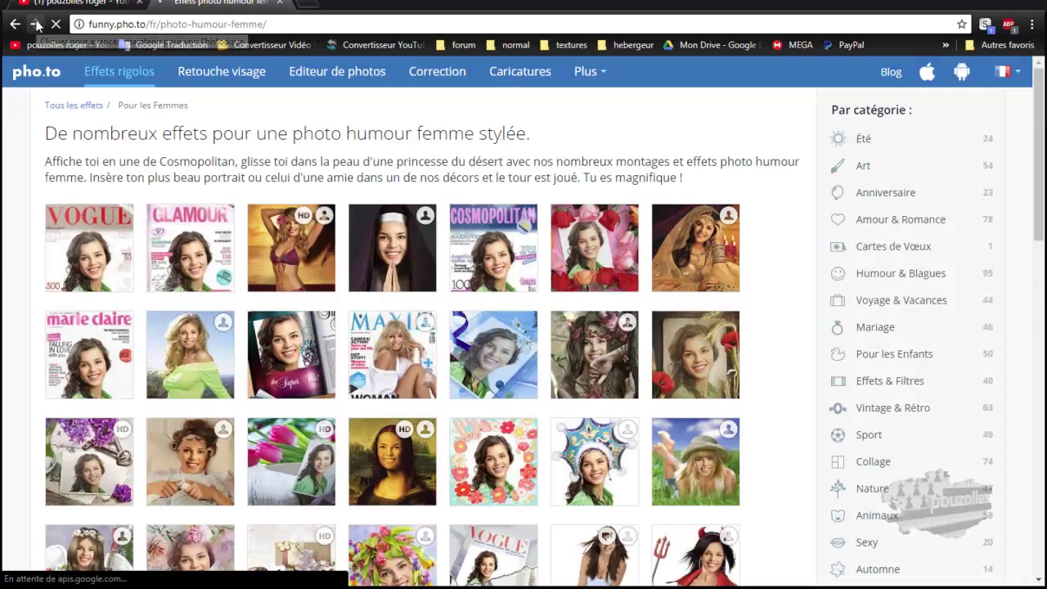
pyautogui.click(36, 26)
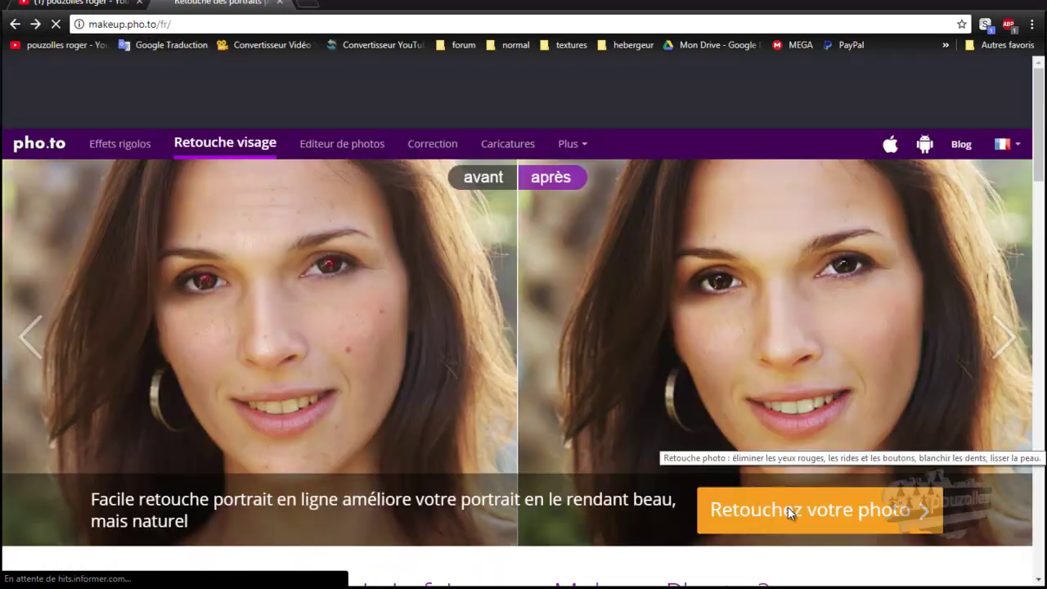
pyautogui.click(789, 515)
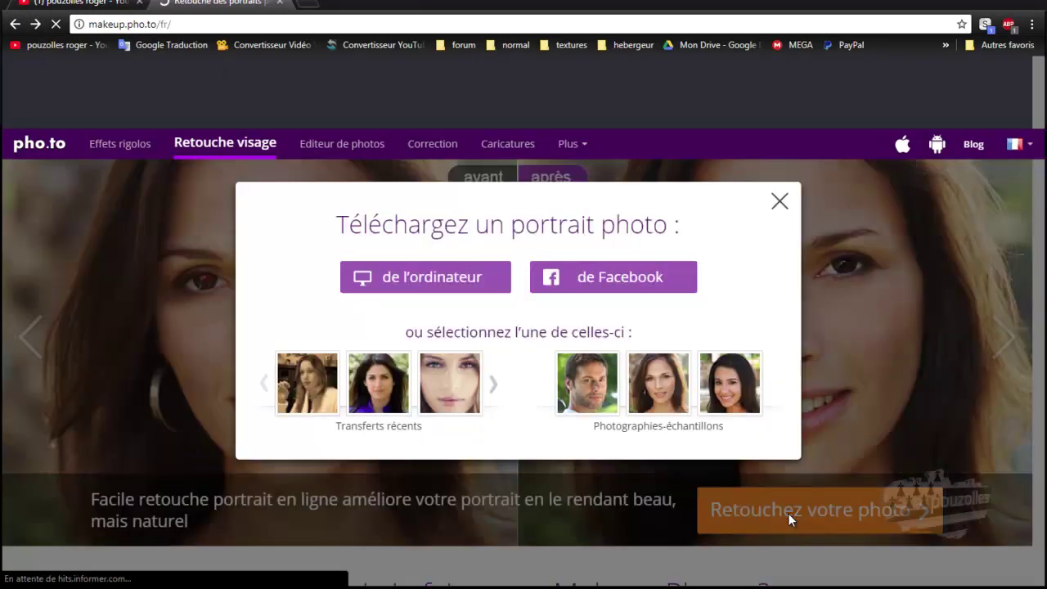
pyautogui.click(376, 390)
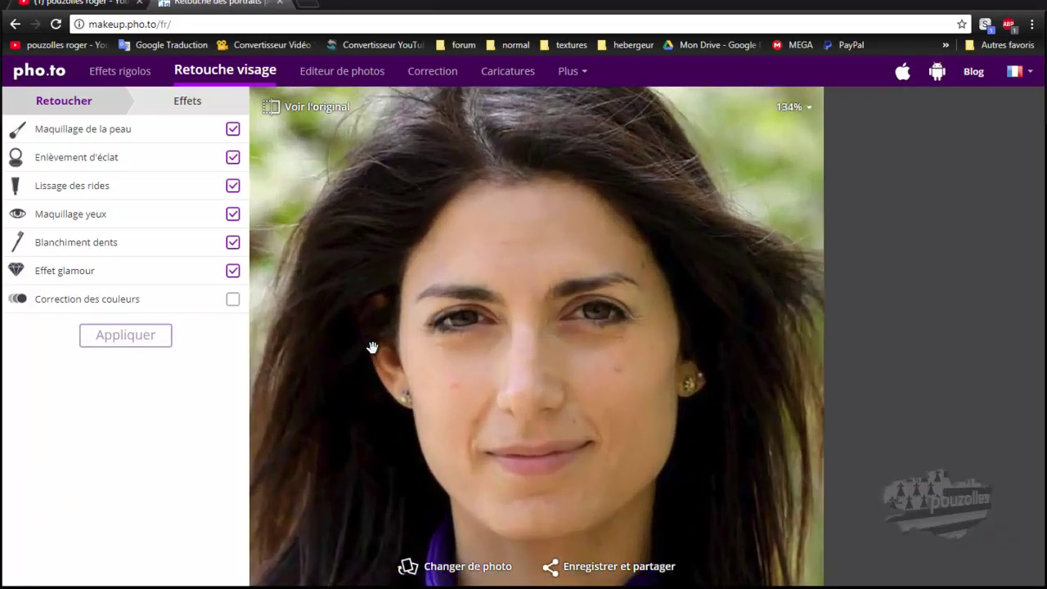
# Step: Turn off the Maquillage de la peau, Enlèvement d'éclat, Lissage des rides and Maquillage yeux retouches
pyautogui.click(72, 132)
pyautogui.click(72, 132)
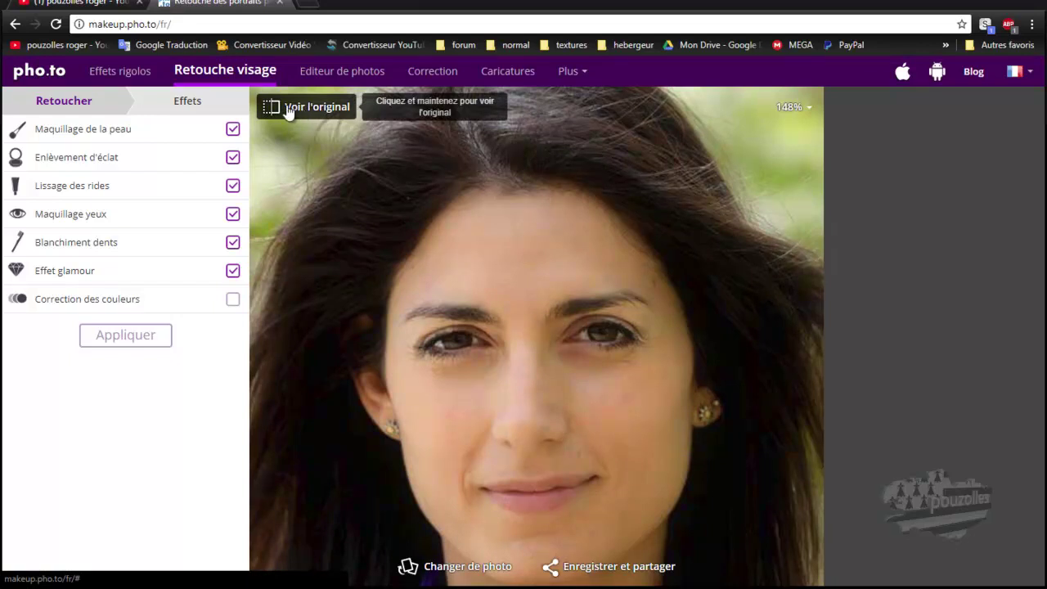
pyautogui.click(234, 129)
pyautogui.click(233, 157)
pyautogui.click(233, 186)
pyautogui.click(233, 213)
pyautogui.click(233, 271)
pyautogui.click(233, 272)
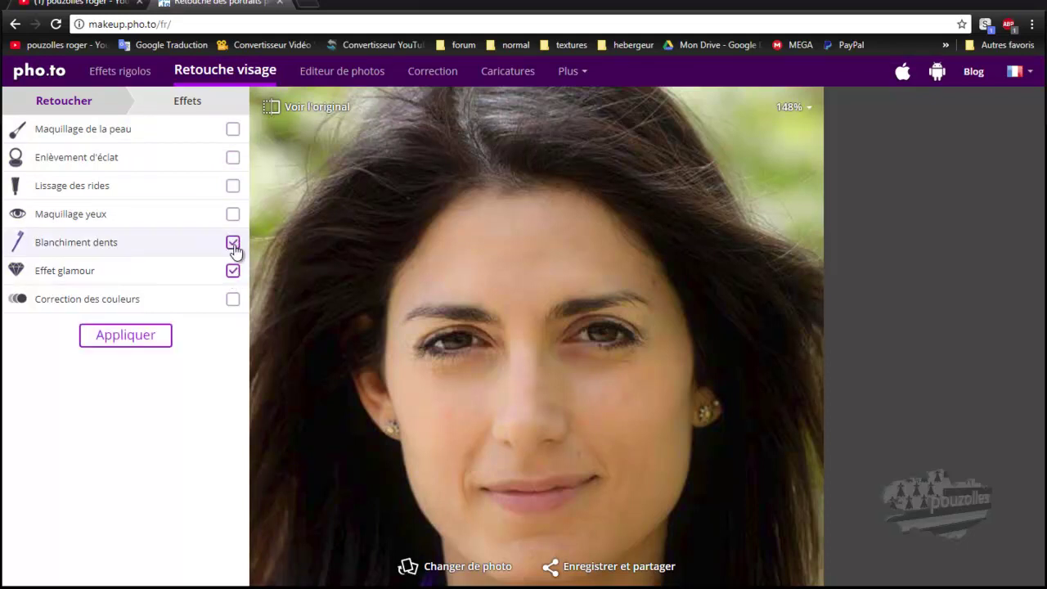
# Step: Re-enable the four disabled retouches, add Correction des couleurs, and apply all the retouches to the portrait
pyautogui.click(234, 214)
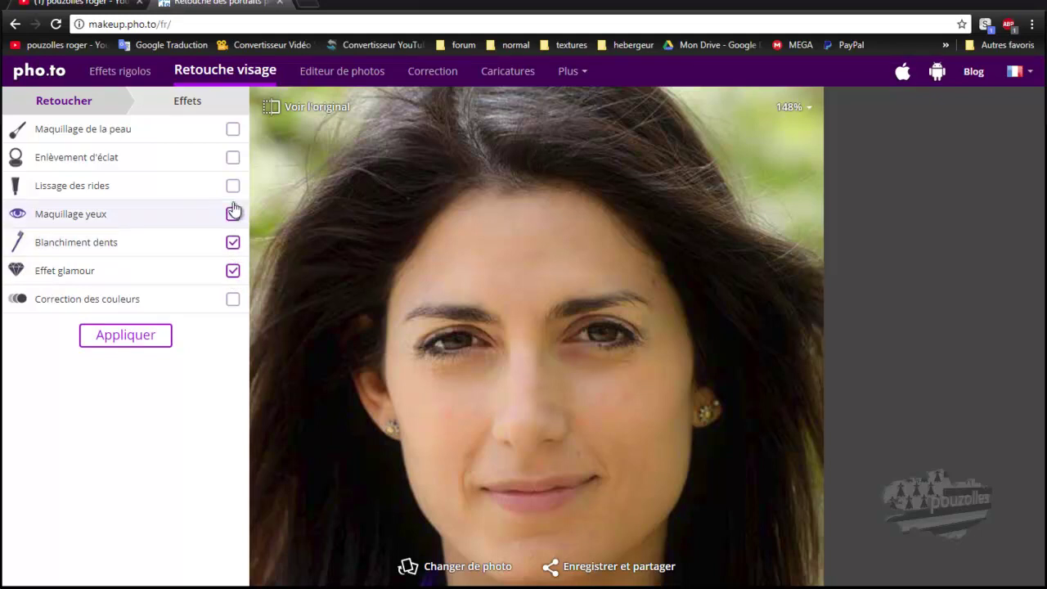
pyautogui.click(234, 187)
pyautogui.click(233, 158)
pyautogui.click(233, 131)
pyautogui.click(233, 301)
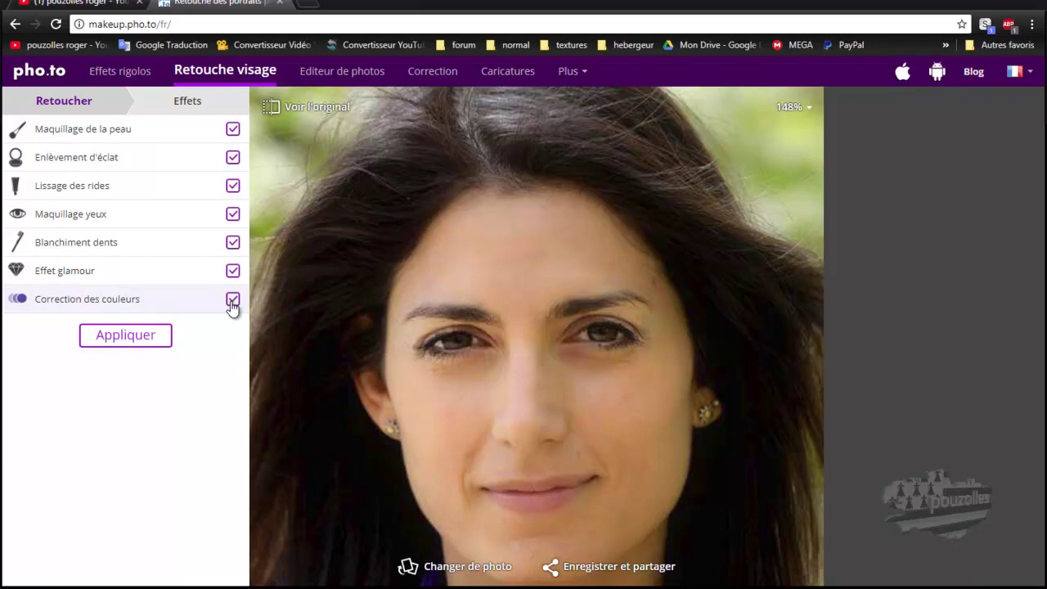
pyautogui.click(145, 334)
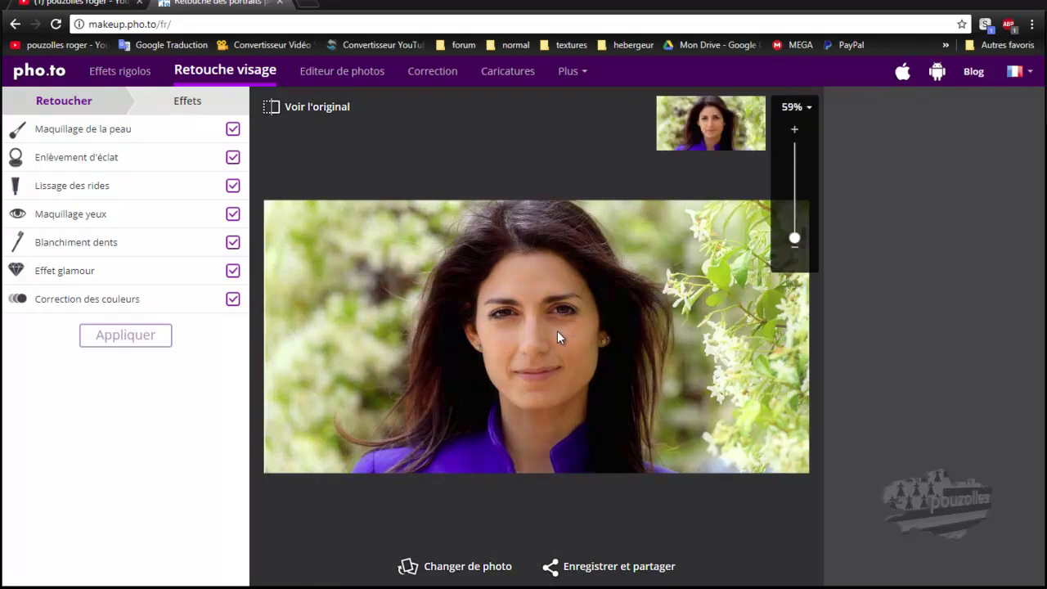
# Step: Zoom in on the woman's face and compare the retouched portrait with the original
pyautogui.moveTo(794, 239); pyautogui.dragTo(795, 233)
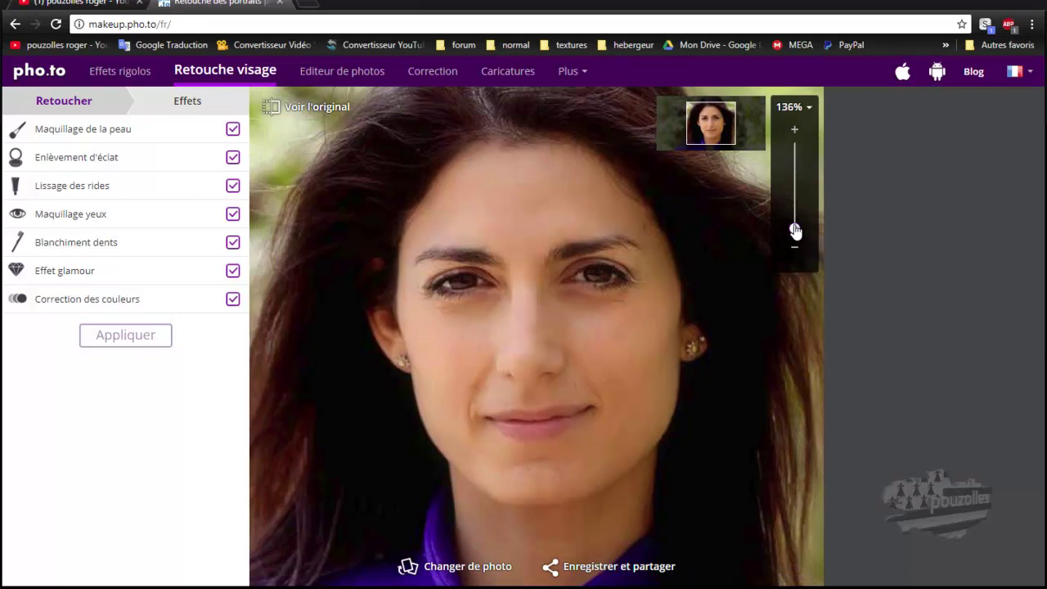
pyautogui.click(302, 112)
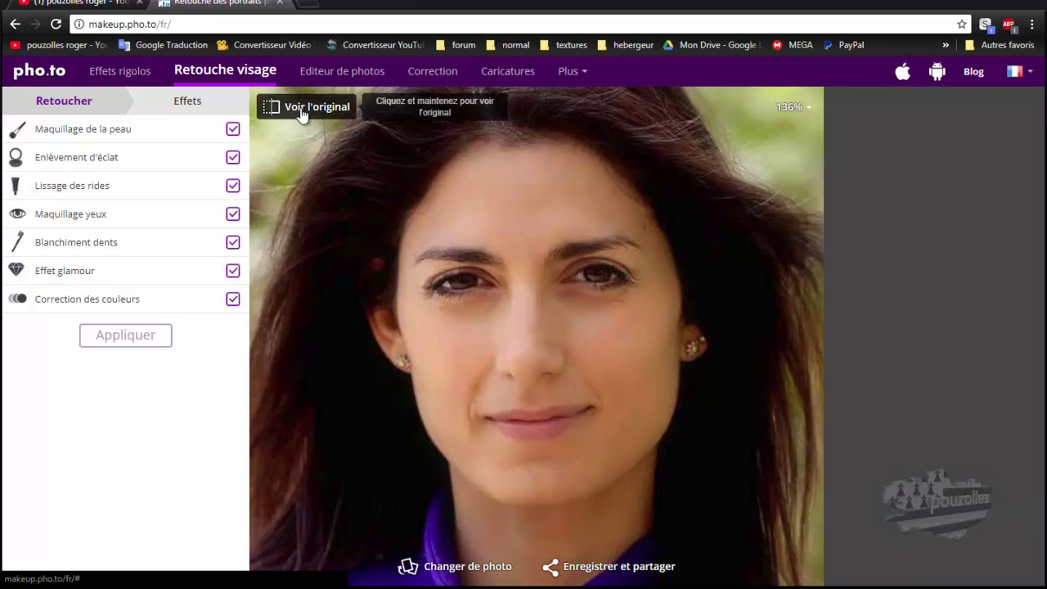
pyautogui.click(301, 112)
pyautogui.moveTo(301, 112)
pyautogui.mouseDown()
pyautogui.moveTo(327, 145)
pyautogui.moveTo(535, 229)
pyautogui.moveTo(504, 258)
pyautogui.mouseUp()
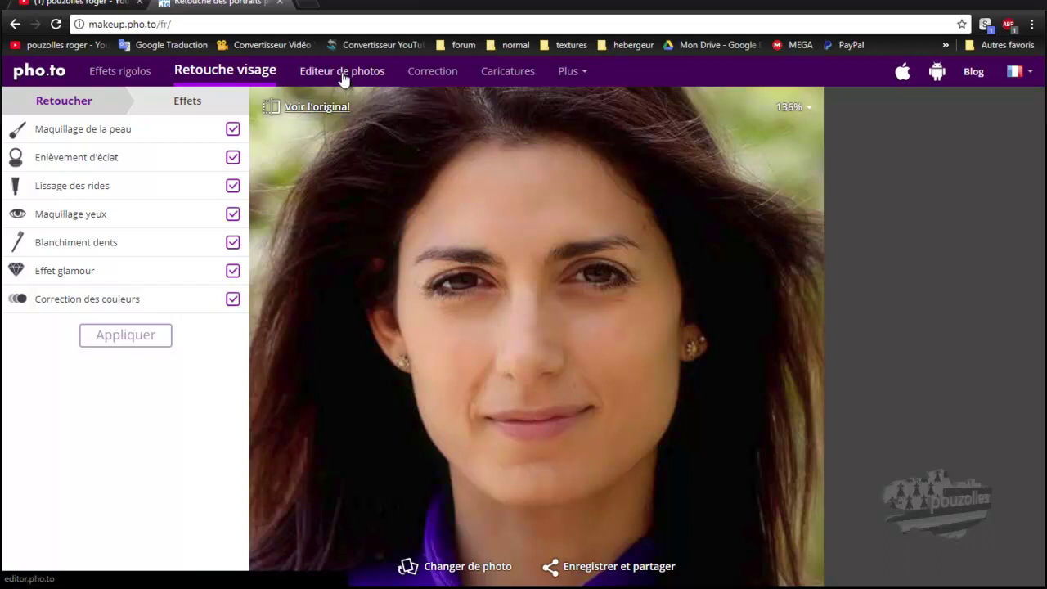
# Step: Open the Correction tool and look over its before-and-after butterfly example and description of the fixes
pyautogui.click(445, 72)
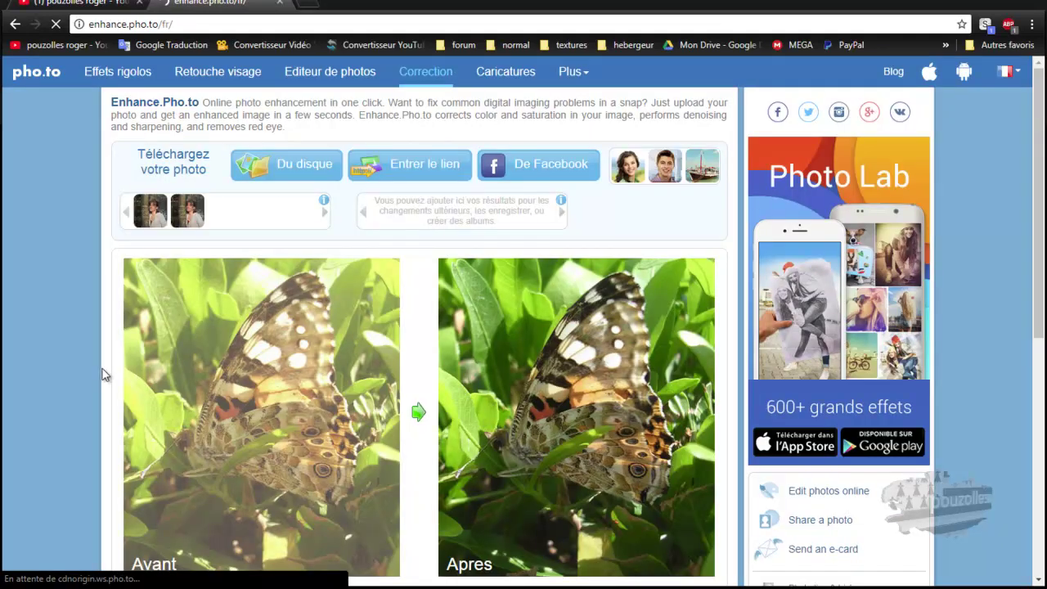
pyautogui.scroll(-1, 98, 372)
pyautogui.scroll(-5, 102, 375)
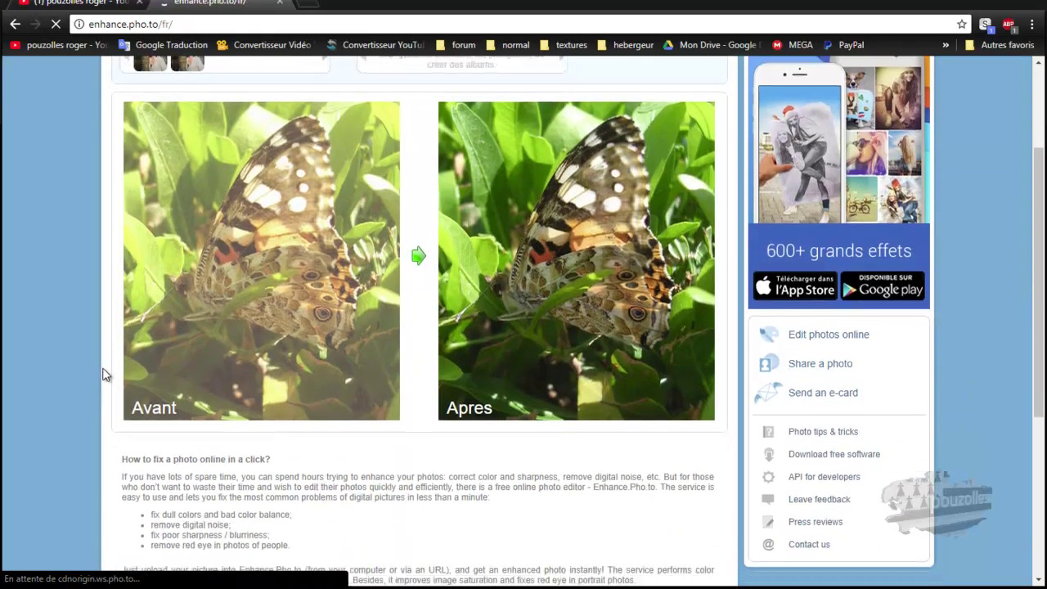
pyautogui.scroll(4, 102, 375)
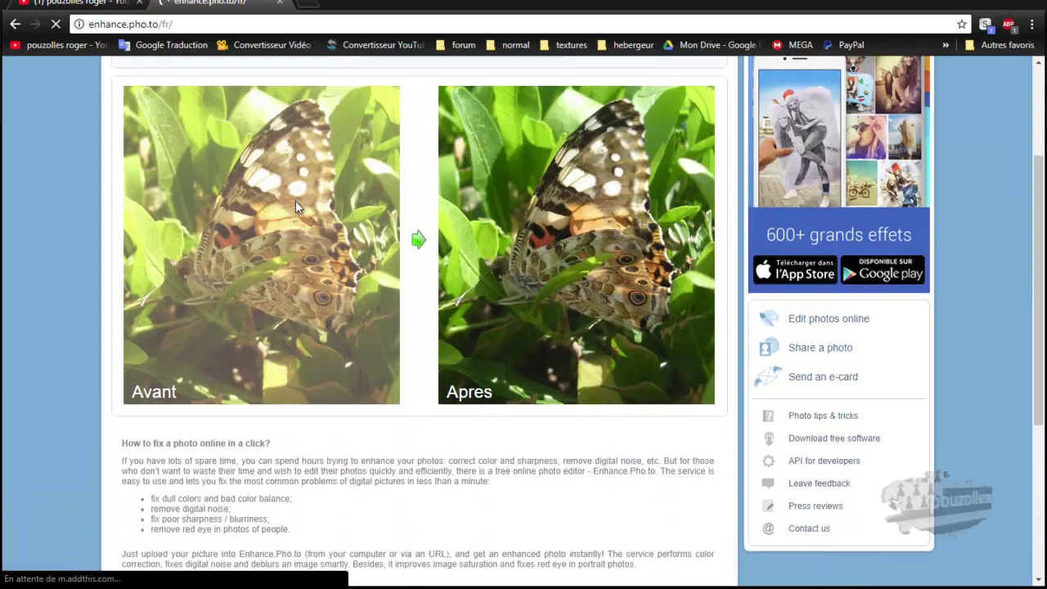
pyautogui.scroll(-4, 270, 347)
pyautogui.scroll(6, 268, 359)
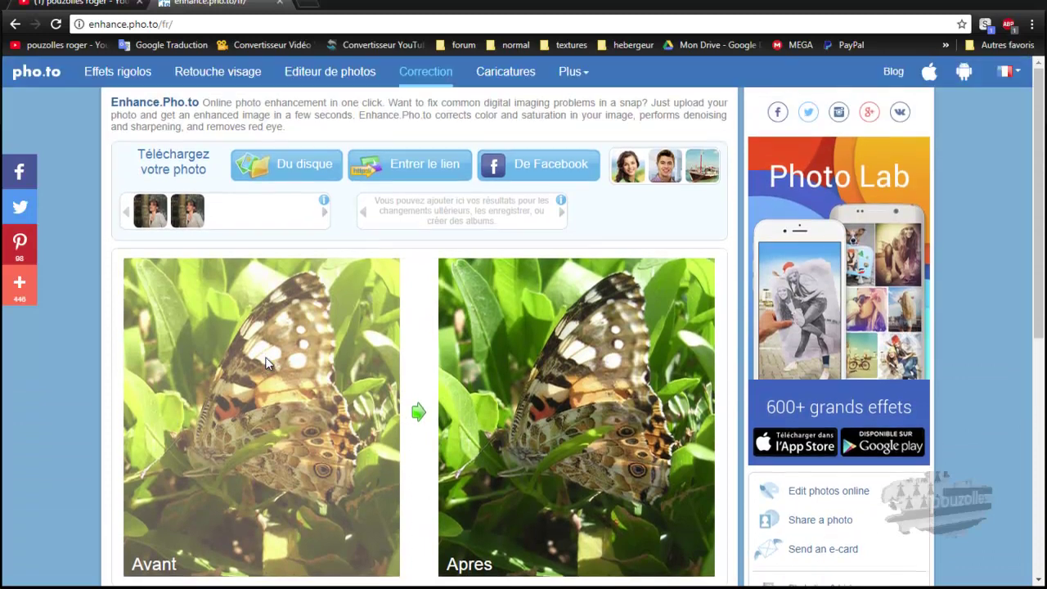
# Step: Open the Caricatures tool and look at its cartoon filter and face morphing examples
pyautogui.click(506, 70)
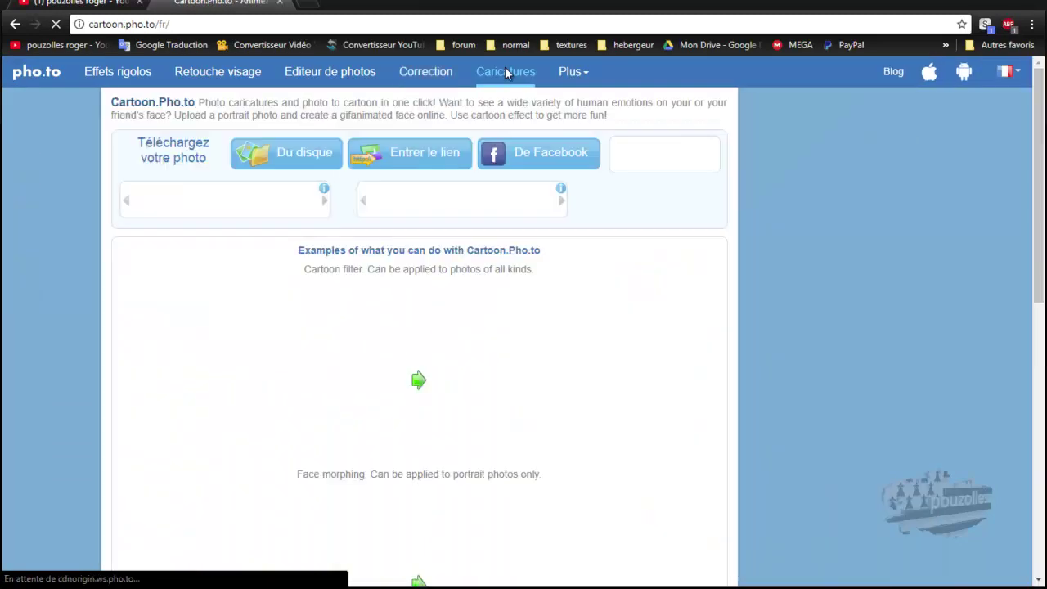
pyautogui.scroll(-2, 90, 397)
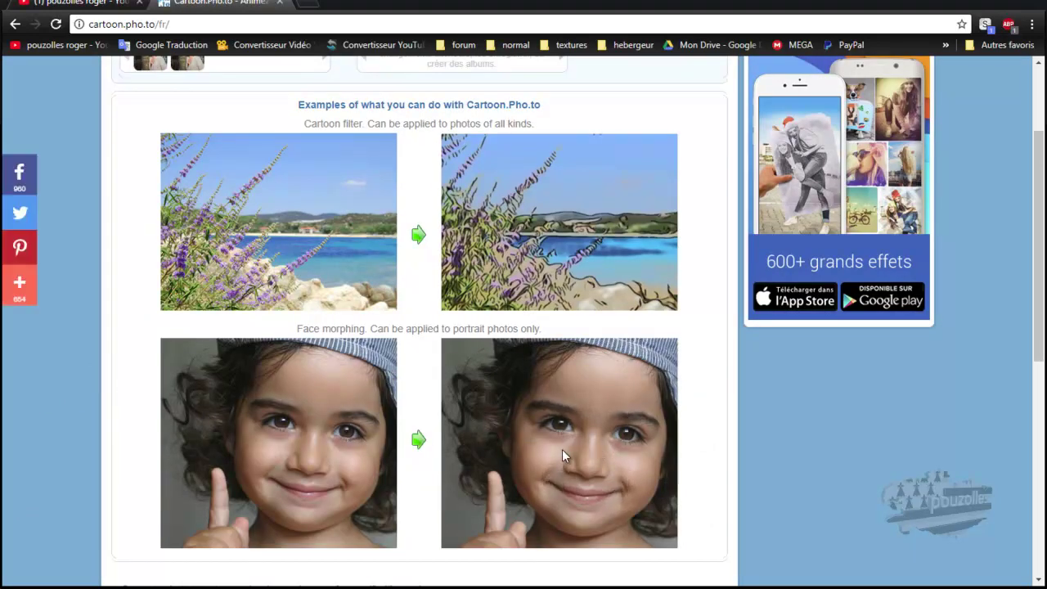
pyautogui.scroll(2, 335, 405)
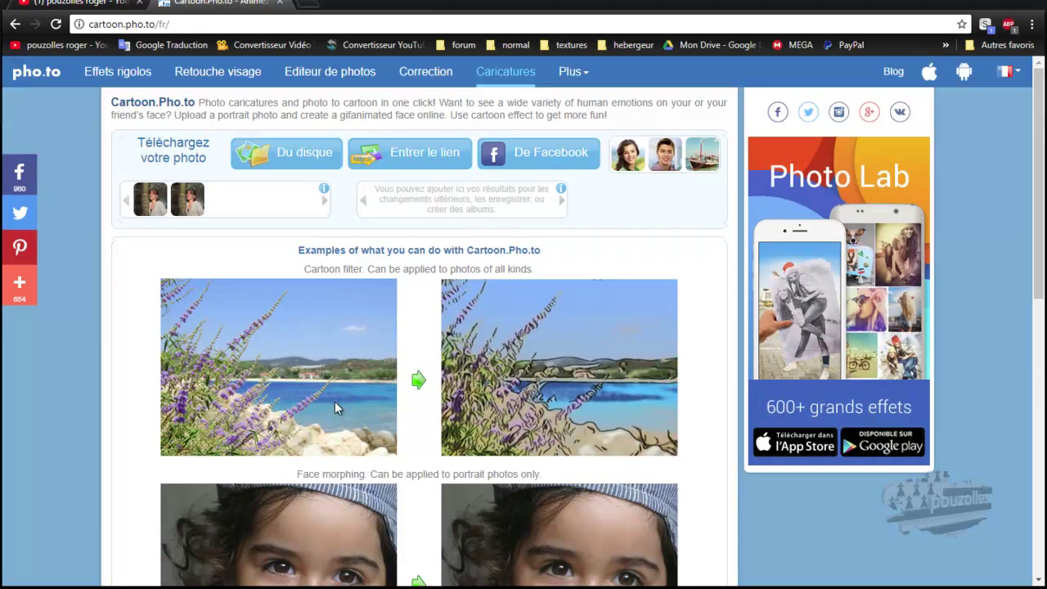
# Step: Upload the portrait Coiffure-courte-pour-femme-ete-2016 from the computer's Images folder to the caricature tool
pyautogui.click(293, 153)
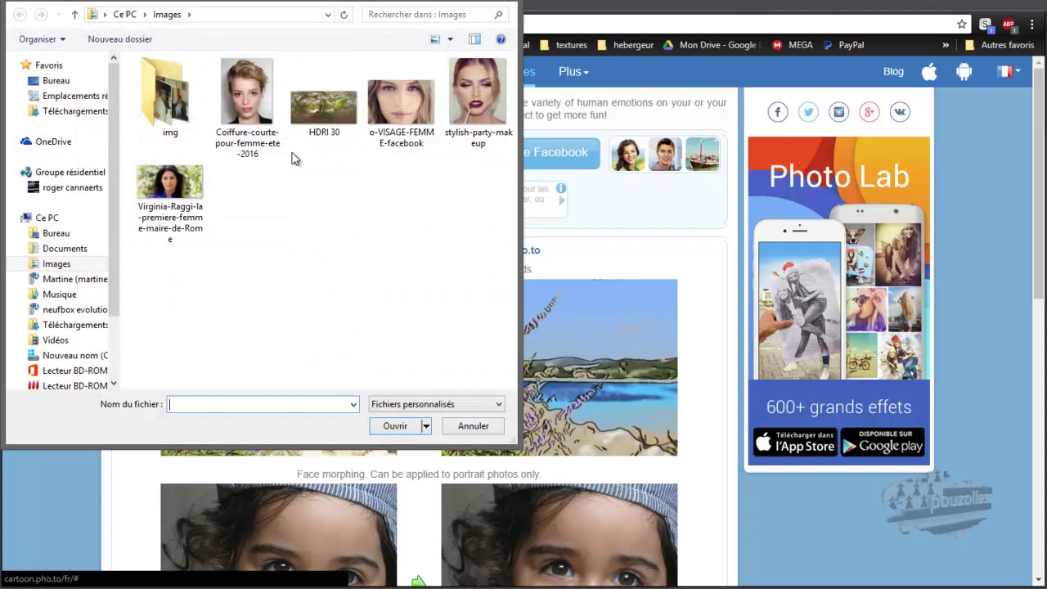
pyautogui.click(254, 95)
pyautogui.doubleClick(255, 95)
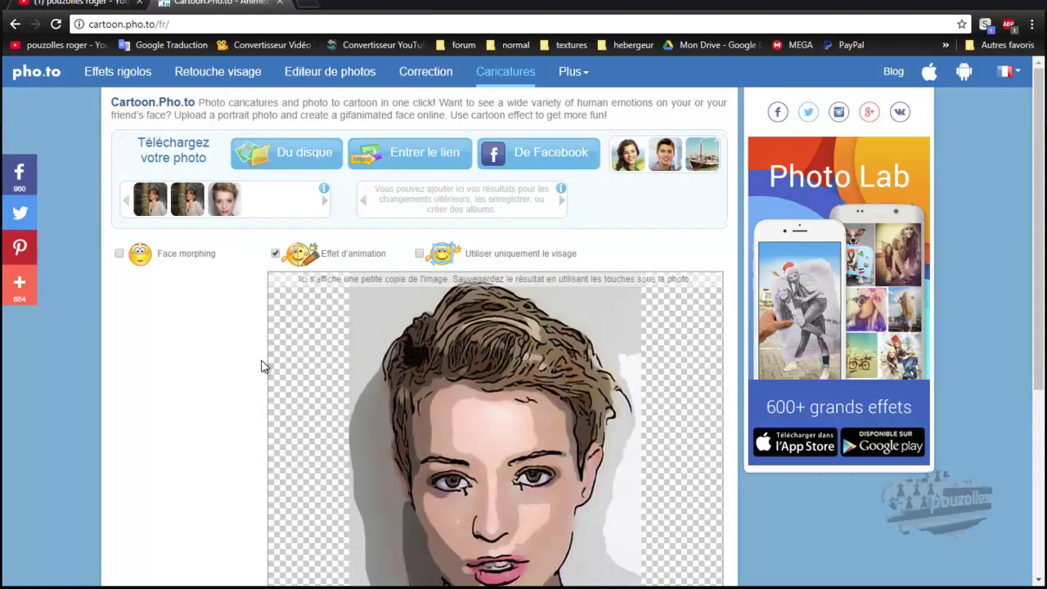
pyautogui.scroll(-2, 387, 333)
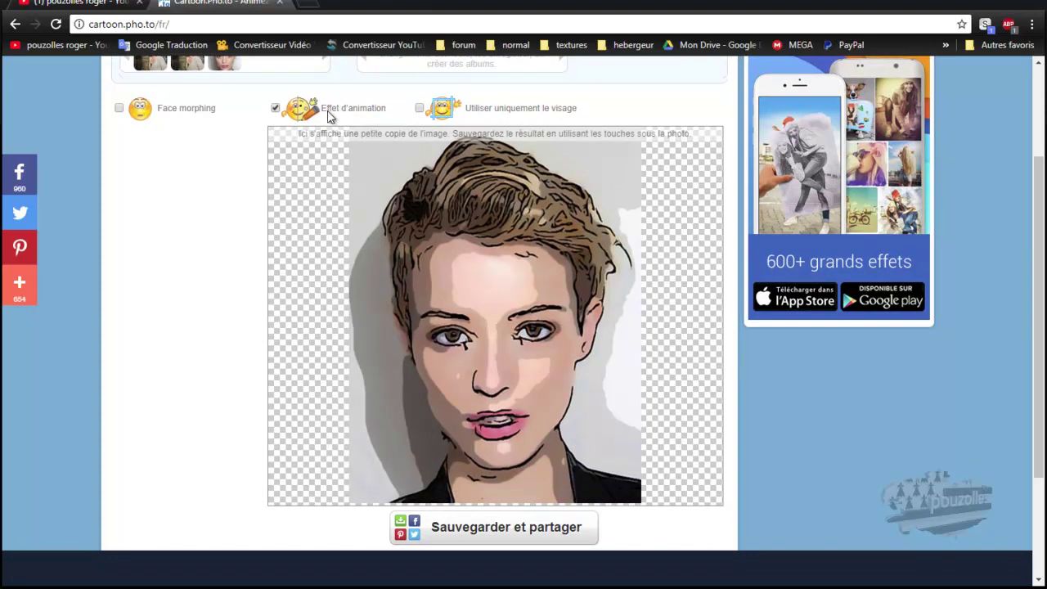
# Step: Replace the Effet d'animation with Face morphing and choose the Clin d'œil emotion for the portrait
pyautogui.click(277, 108)
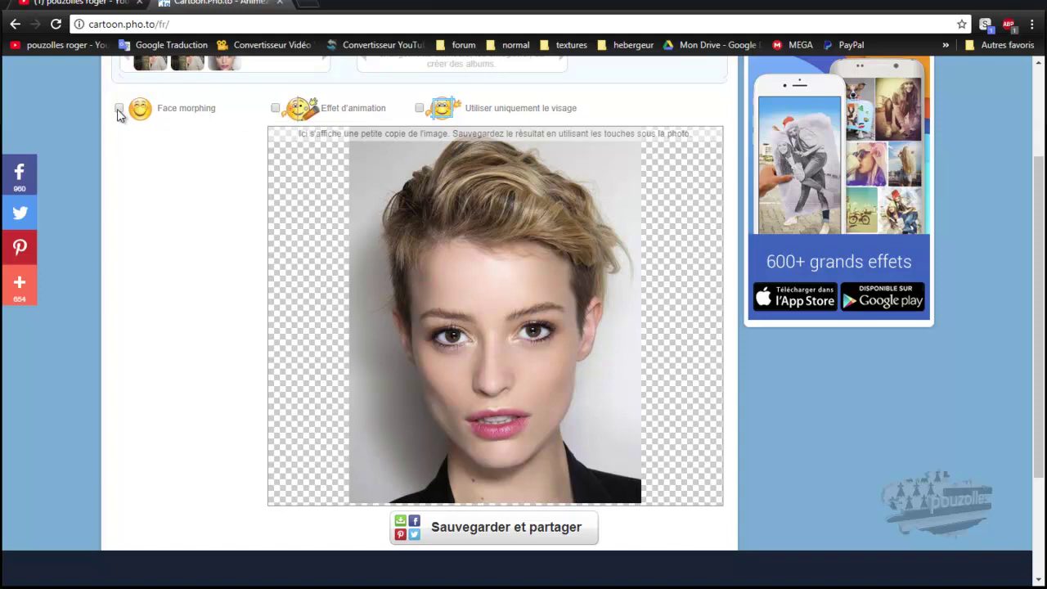
pyautogui.click(118, 108)
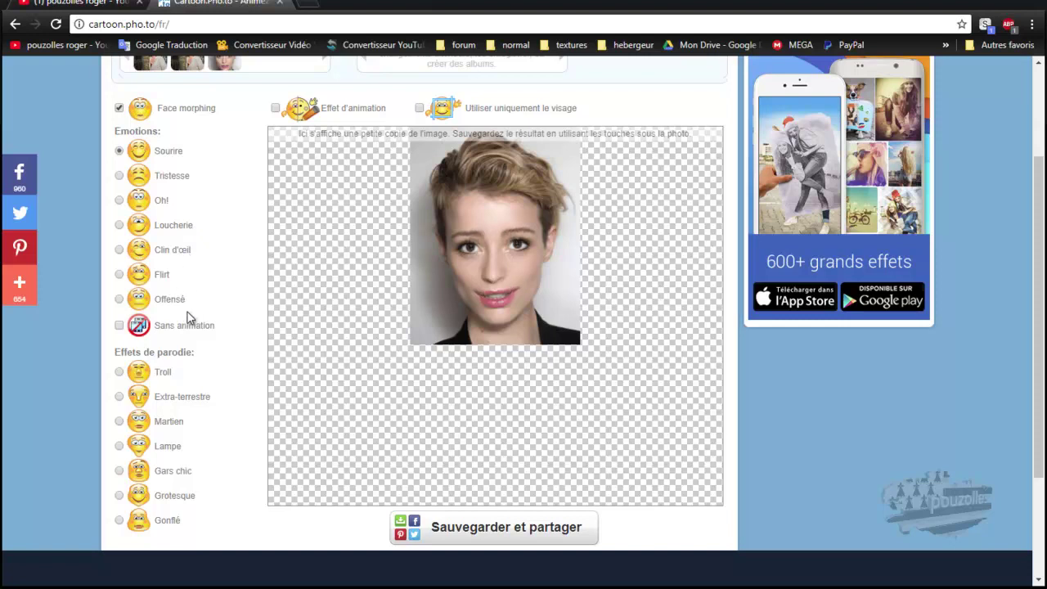
pyautogui.click(139, 260)
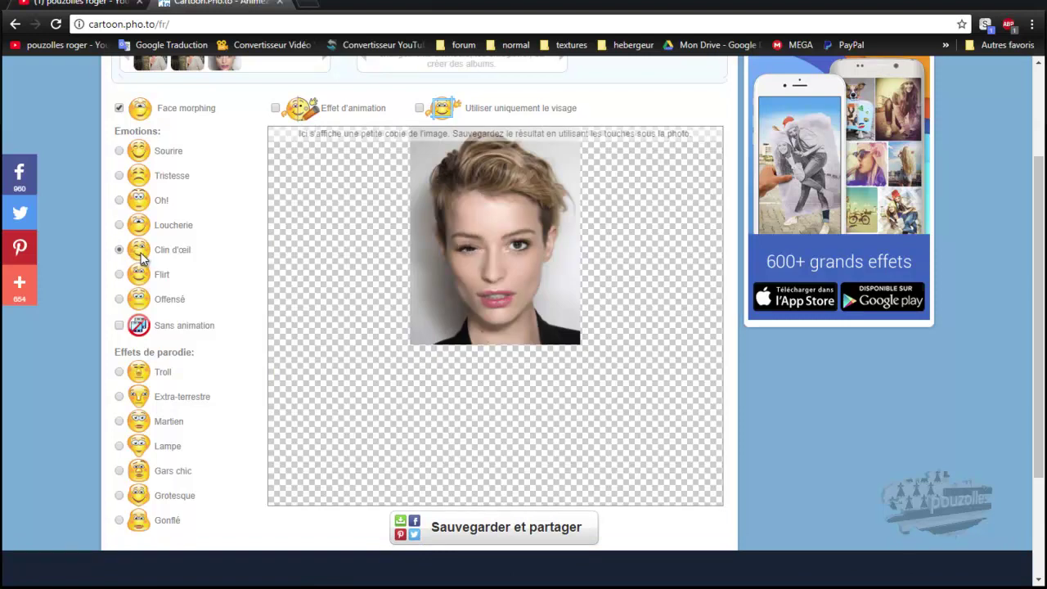
pyautogui.scroll(-2, 228, 326)
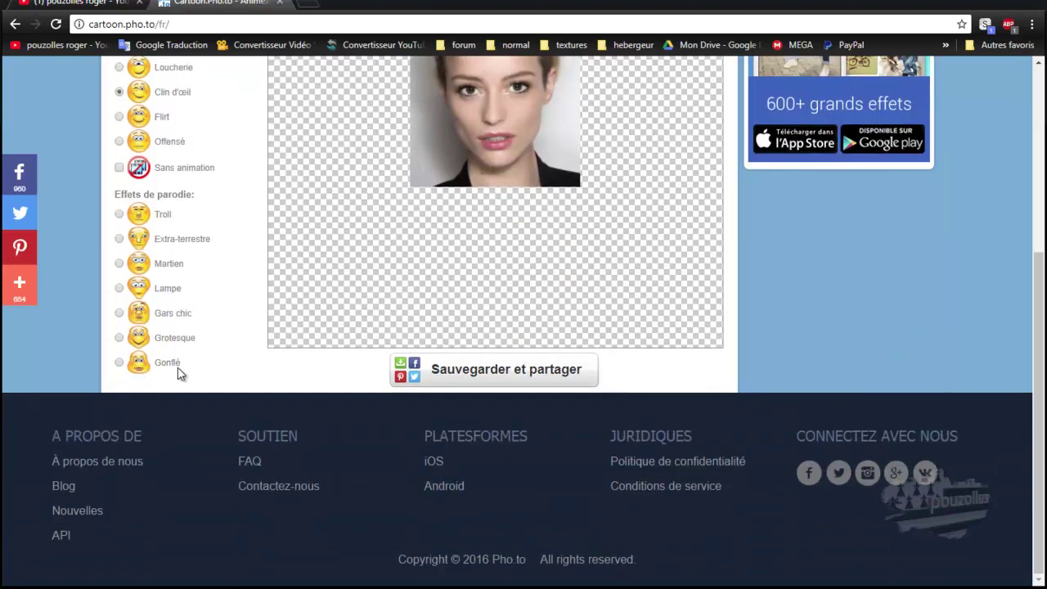
pyautogui.scroll(2, 196, 368)
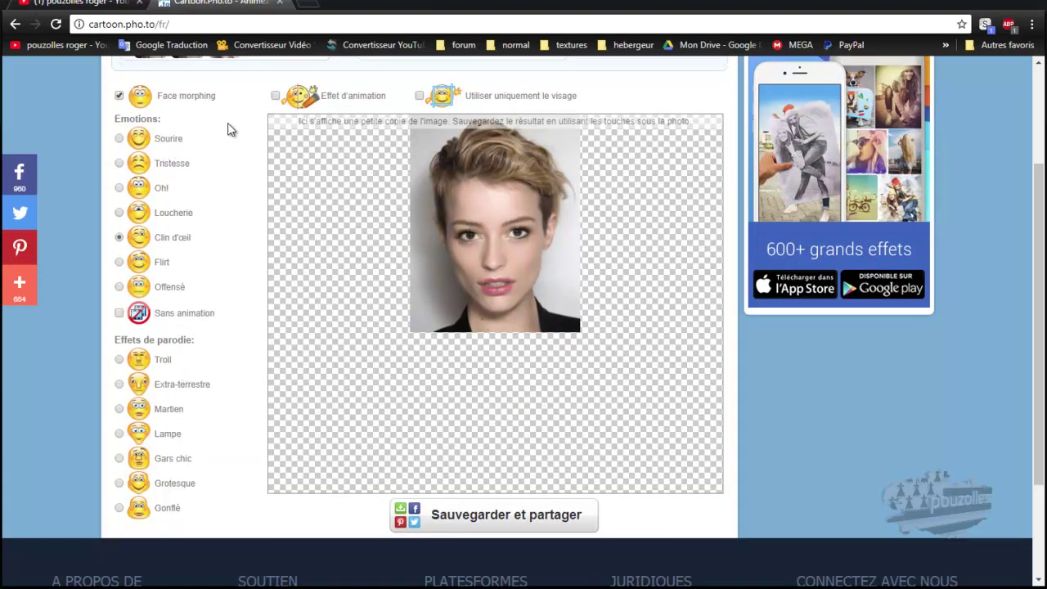
# Step: Turn the Effet d'animation back on, try it together with Face morphing, and leave only the Effet d'animation active
pyautogui.click(276, 95)
pyautogui.click(120, 97)
pyautogui.click(120, 97)
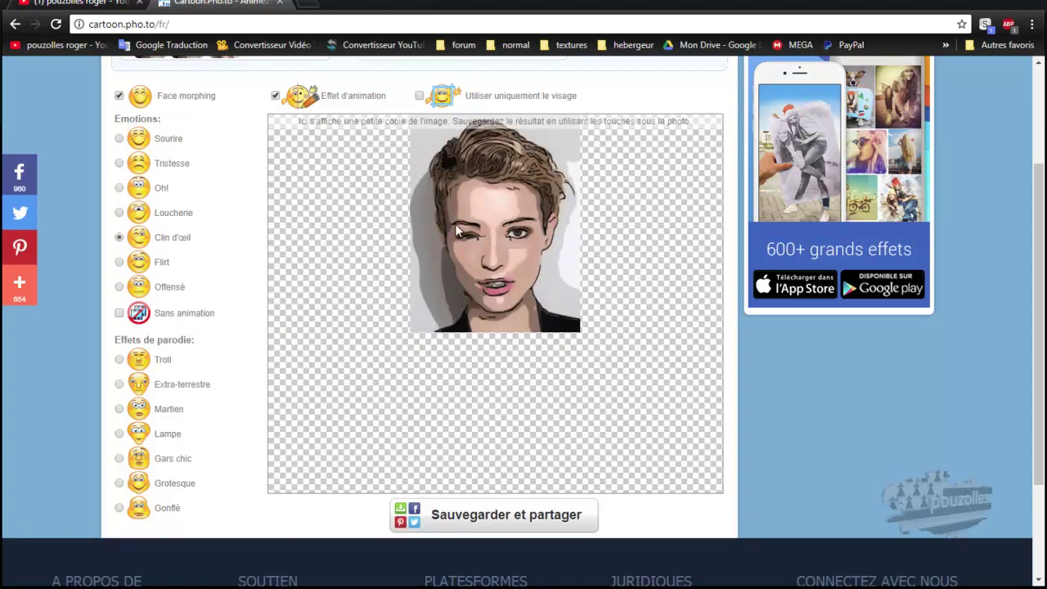
pyautogui.click(119, 97)
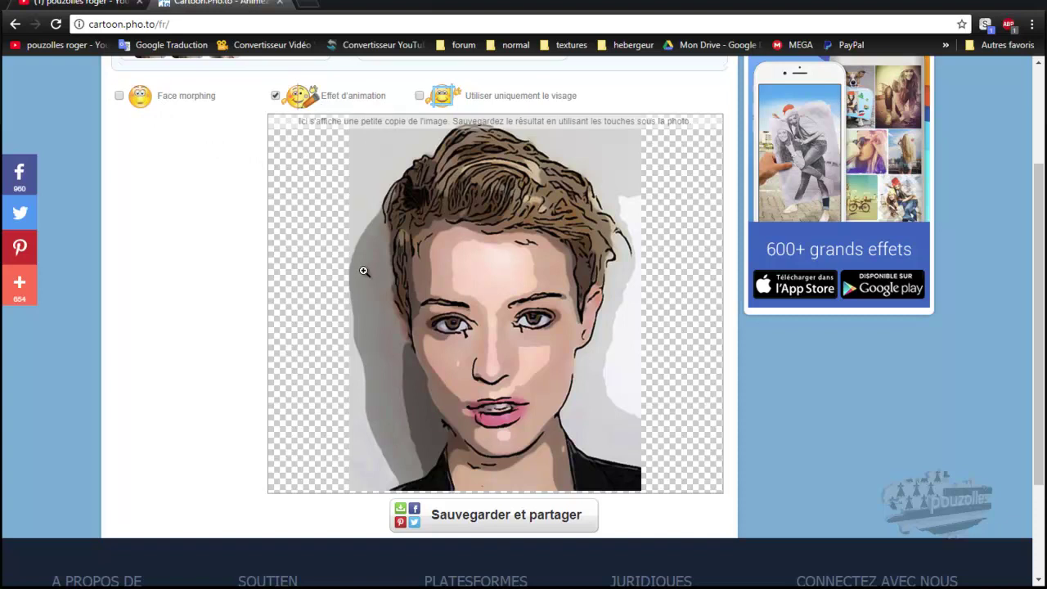
# Step: Open the E-cartes tool from the additional tools and look at its photo greeting card templates
pyautogui.scroll(-2, 364, 271)
pyautogui.scroll(4, 364, 271)
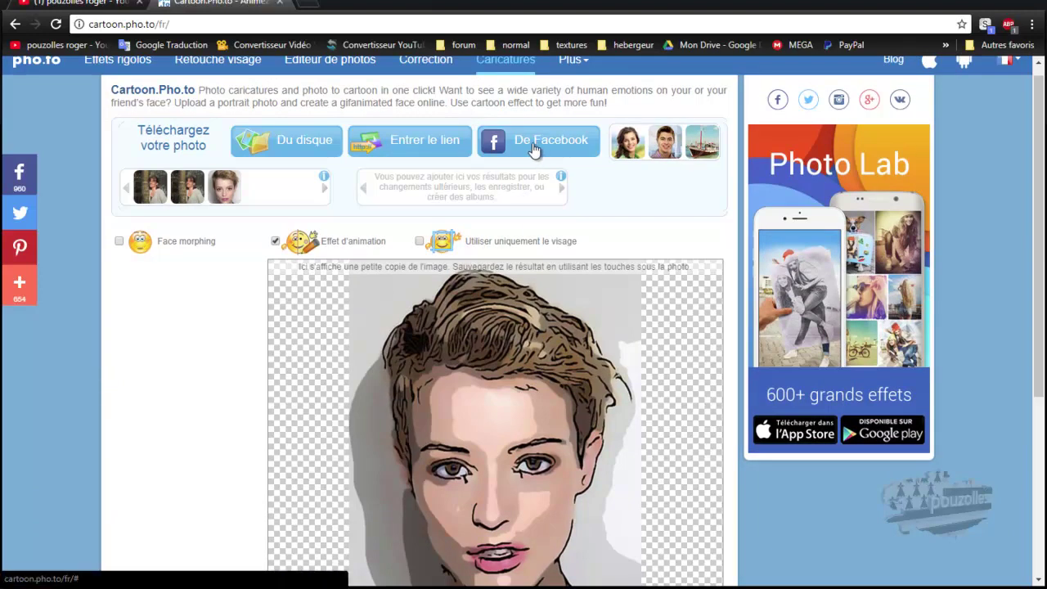
pyautogui.scroll(1, 538, 147)
pyautogui.moveTo(584, 76)
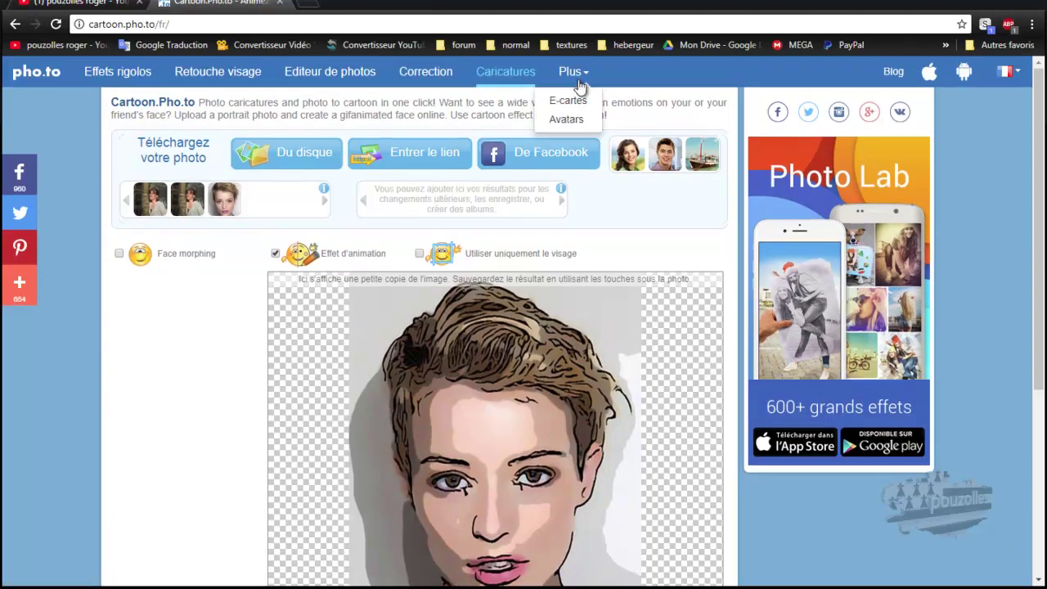
pyautogui.click(576, 108)
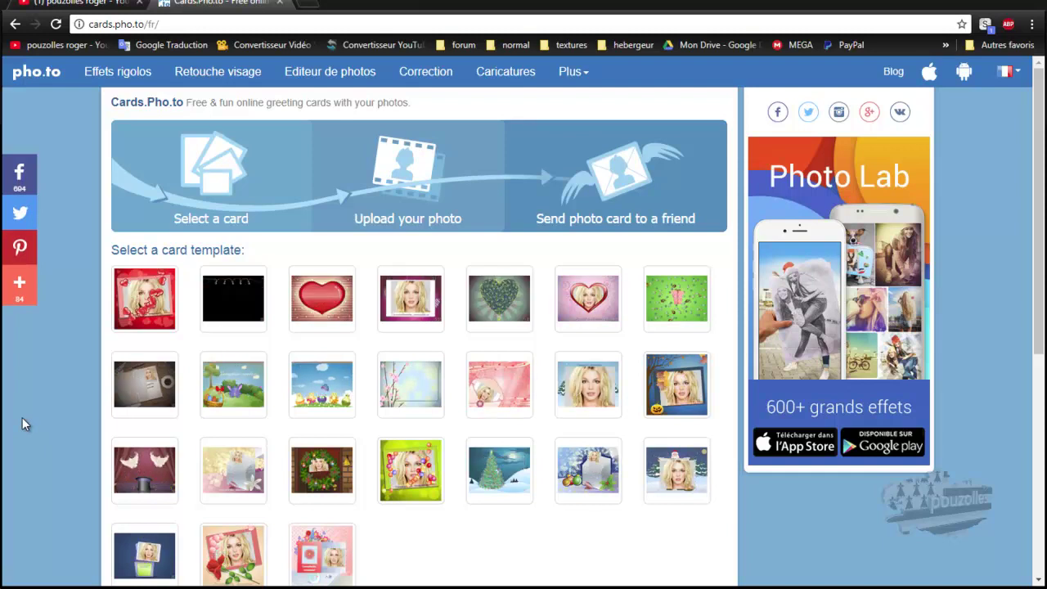
pyautogui.scroll(-1, 22, 422)
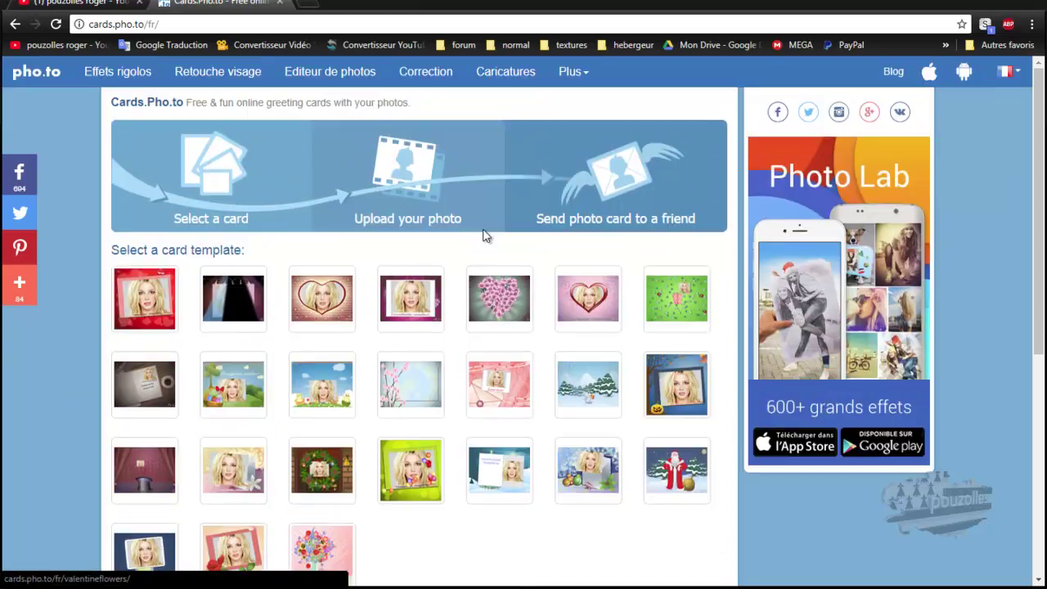
pyautogui.scroll(1, 484, 234)
# Step: Open the Avatars tool and choose the Fire effect among the Filtres amusants
pyautogui.click(573, 72)
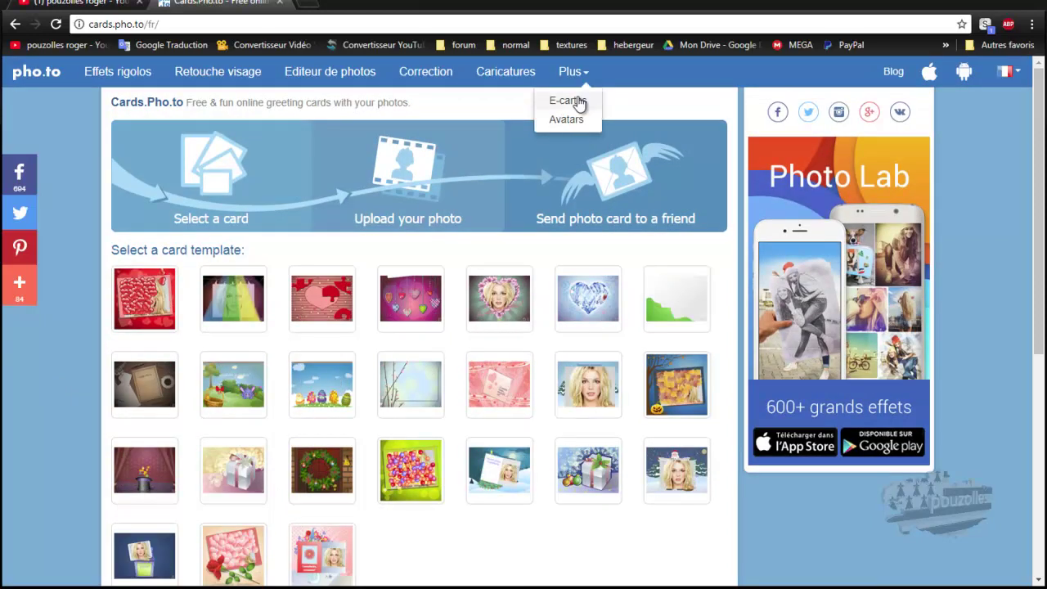
pyautogui.click(569, 123)
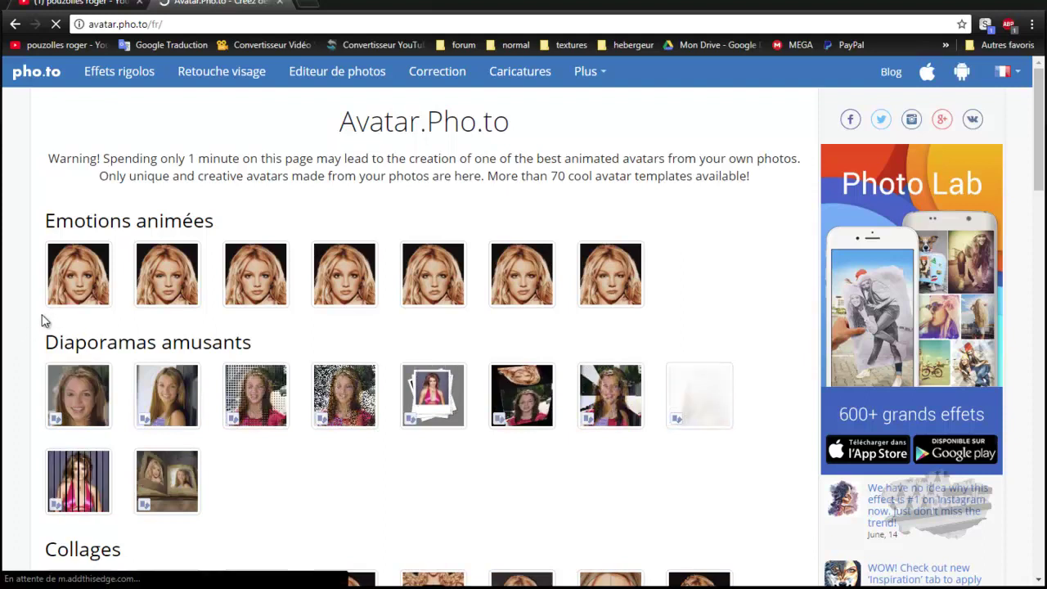
pyautogui.scroll(-2, 25, 352)
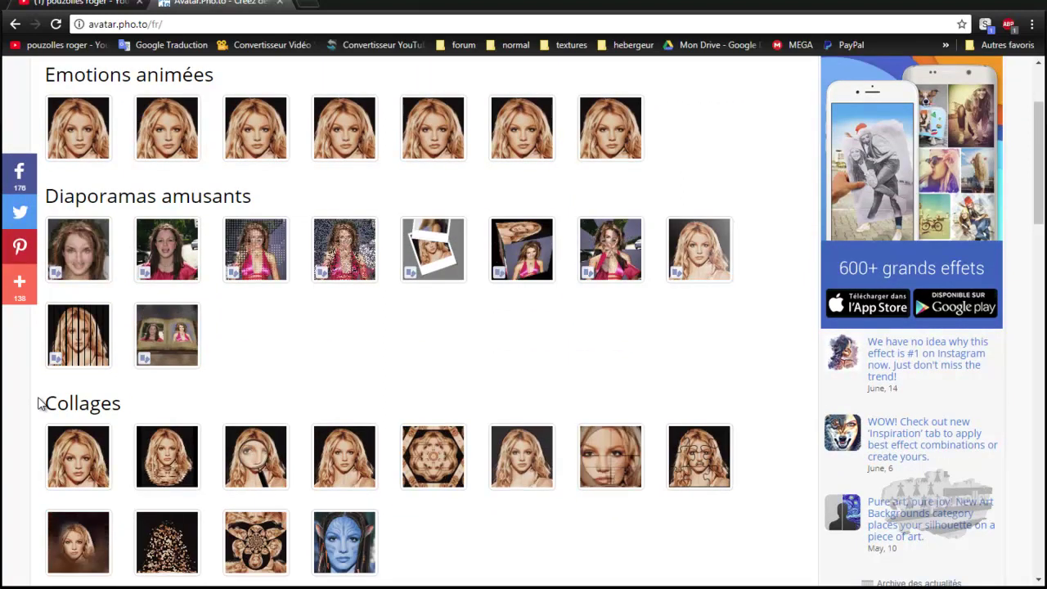
pyautogui.scroll(-1, 40, 401)
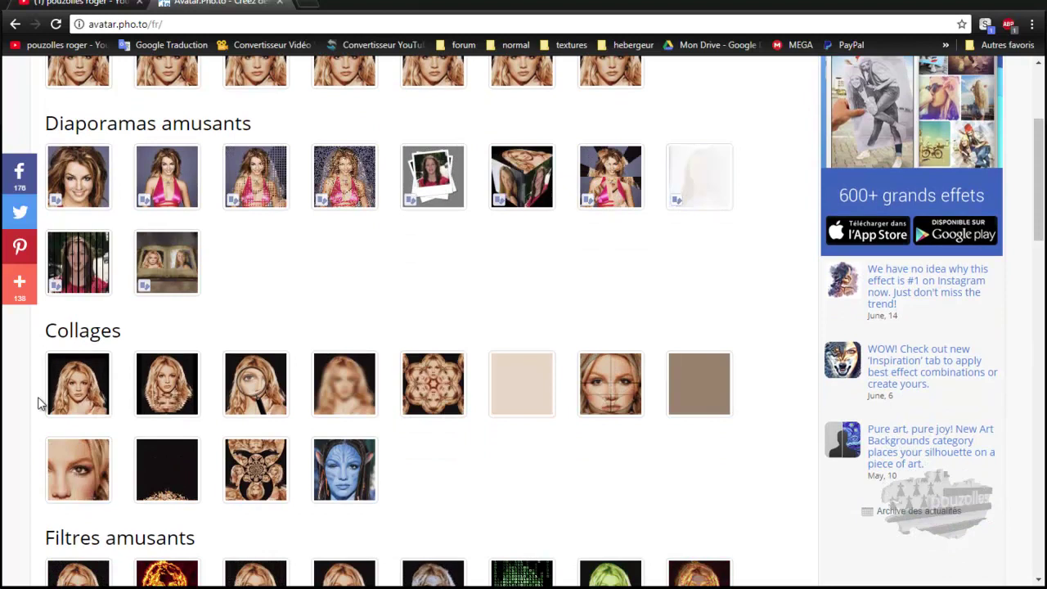
pyautogui.scroll(-1, 38, 402)
pyautogui.scroll(-1, 38, 402)
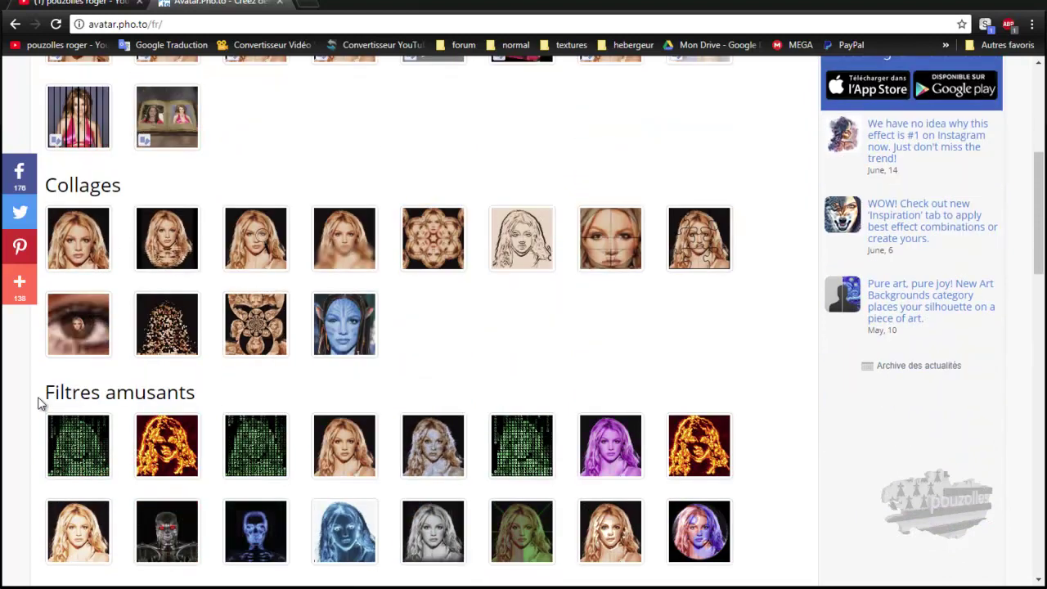
pyautogui.scroll(-1, 38, 402)
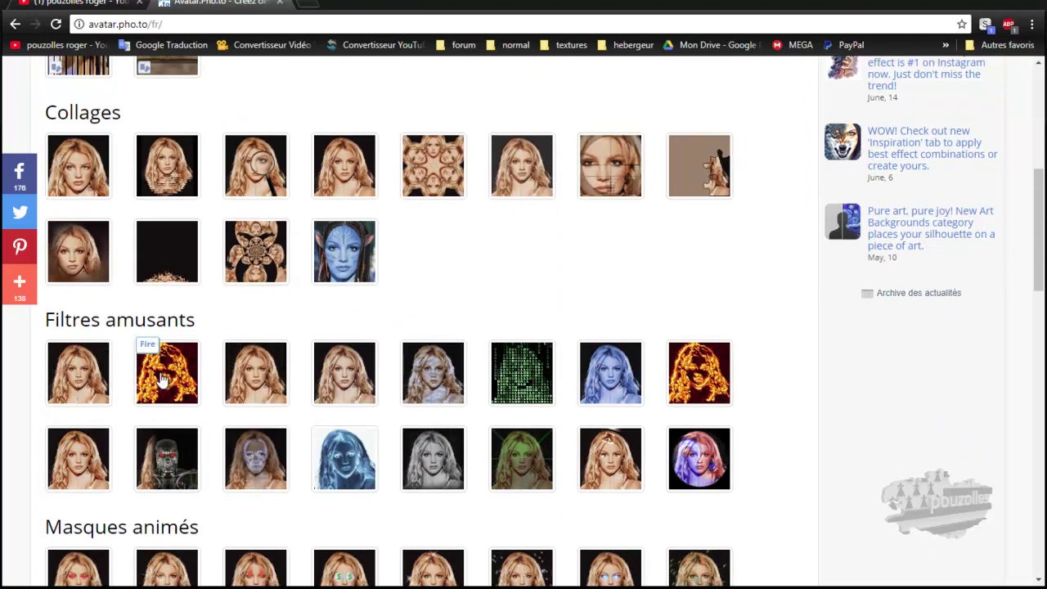
pyautogui.click(167, 375)
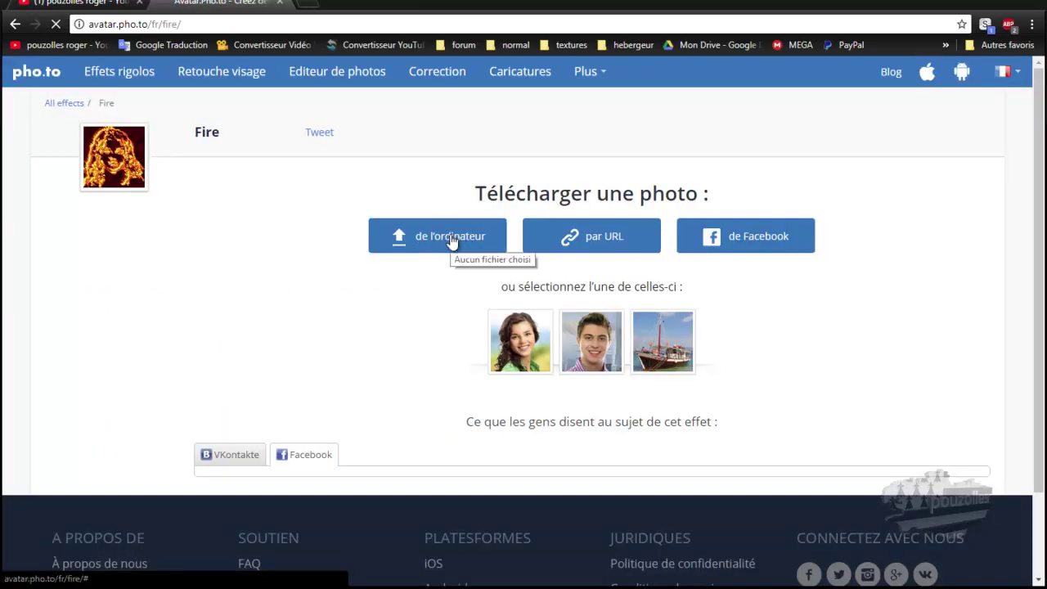
# Step: Upload the portrait Coiffure-courte-pour-femme-ete-2016 from the computer's Images folder to the Fire effect and view the result and suggested effects
pyautogui.click(450, 237)
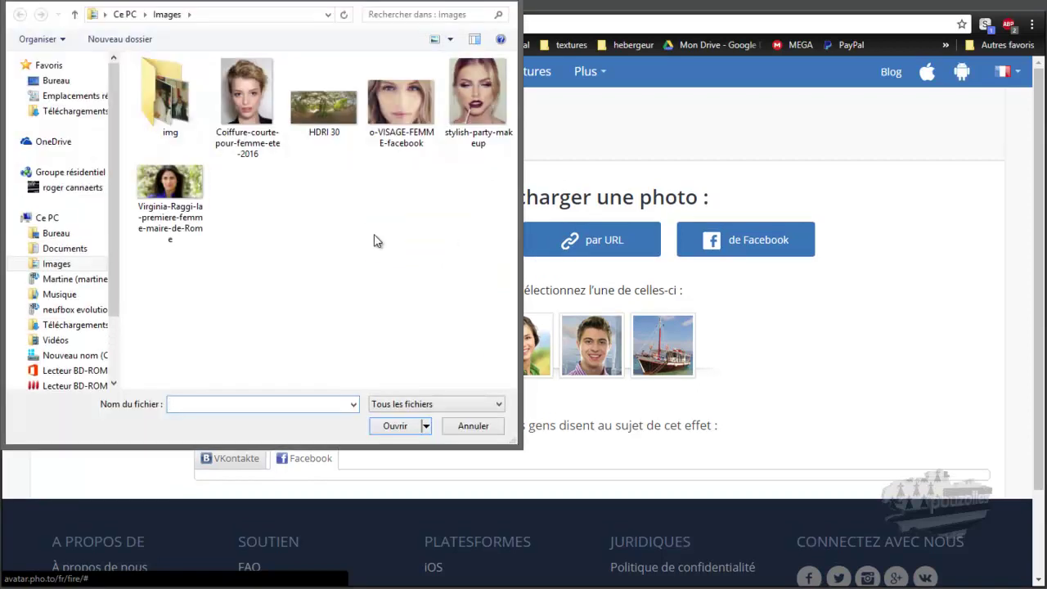
pyautogui.doubleClick(247, 96)
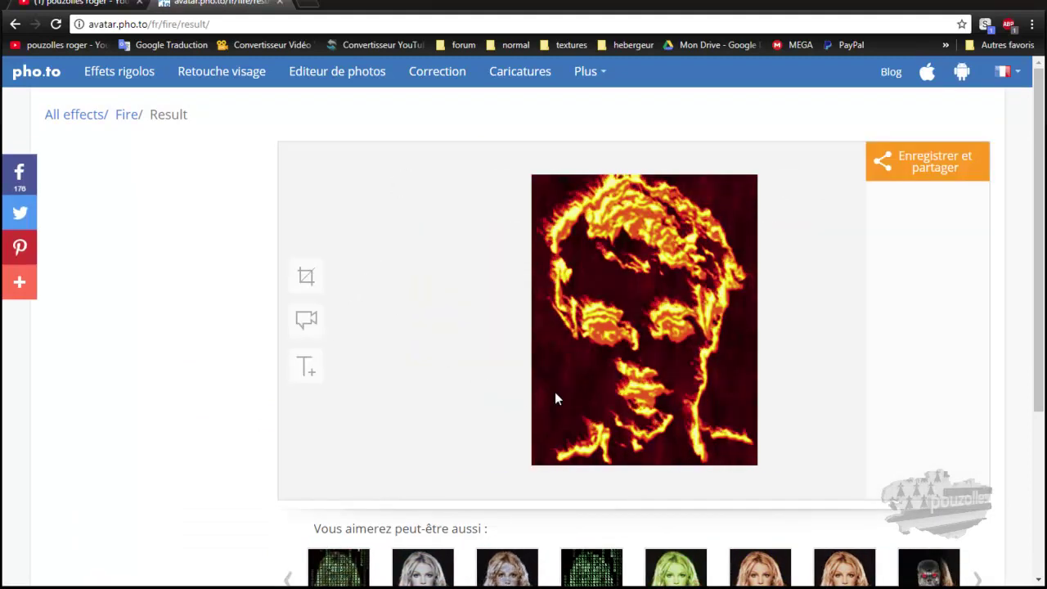
pyautogui.scroll(-3, 187, 411)
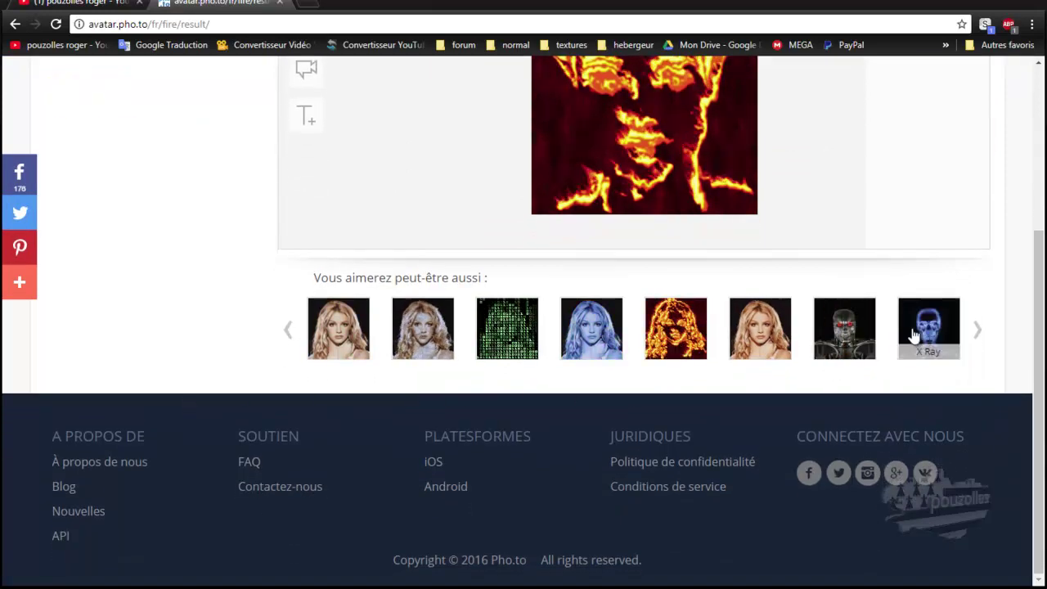
pyautogui.scroll(3, 222, 281)
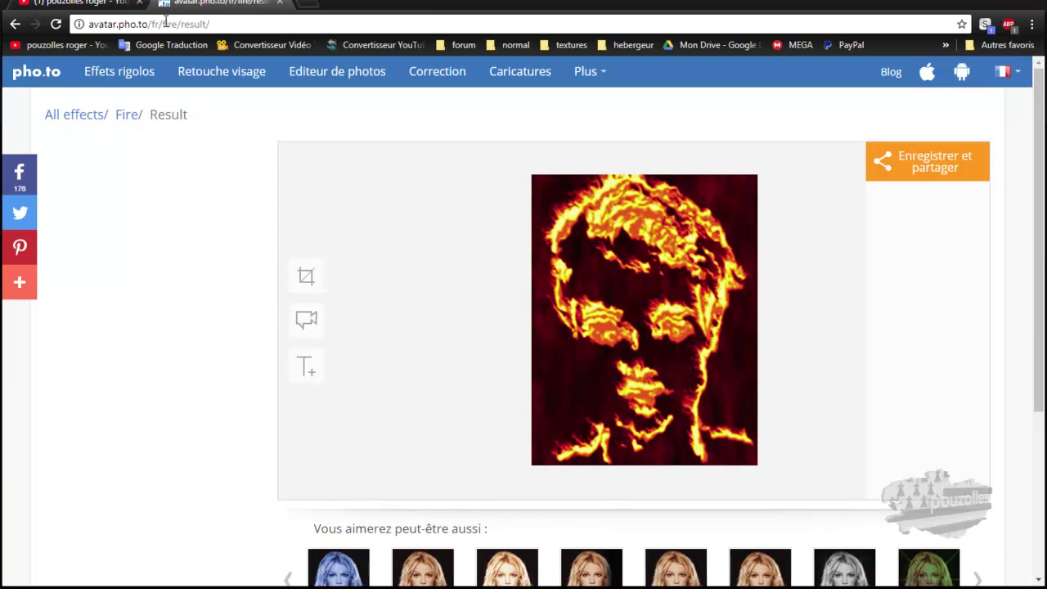
# Step: Return to the avatar template overview at avatar.pho.to/fr/ by removing fire/result/ from the address
pyautogui.moveTo(161, 23); pyautogui.dragTo(238, 23)
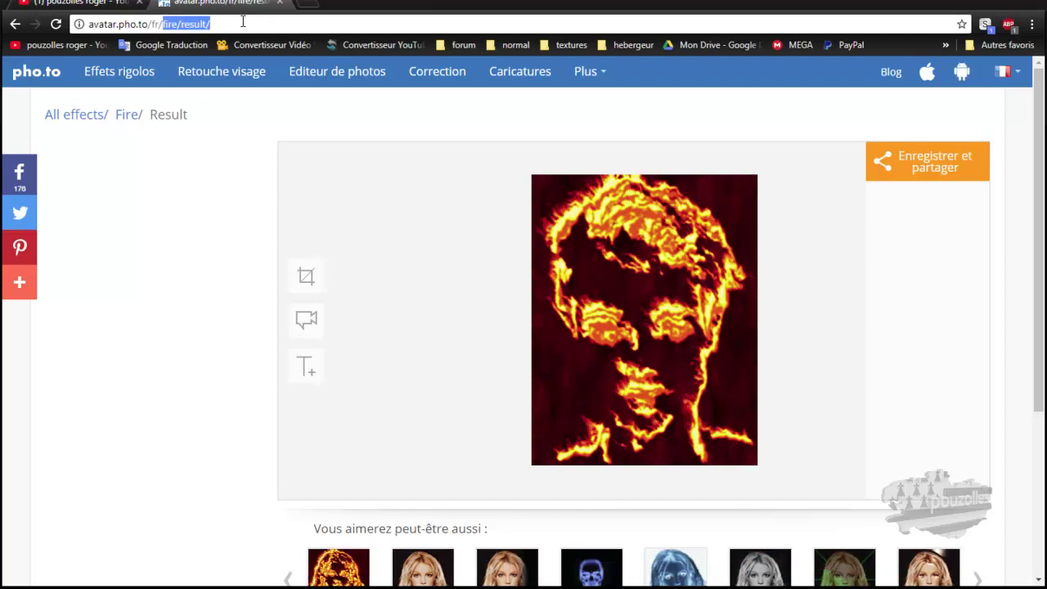
pyautogui.press('BackSpace')
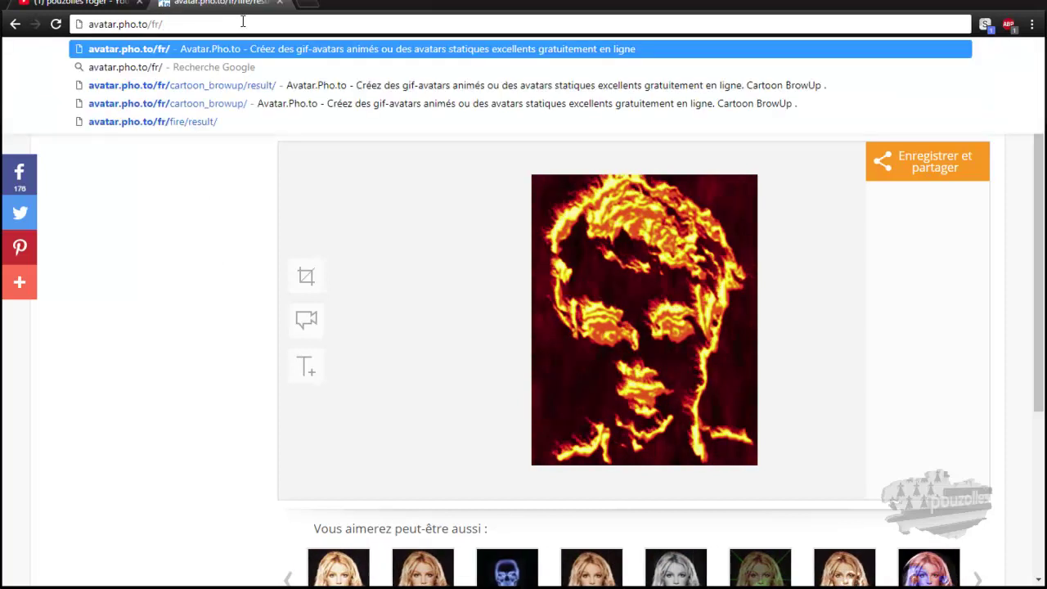
pyautogui.press('Return')
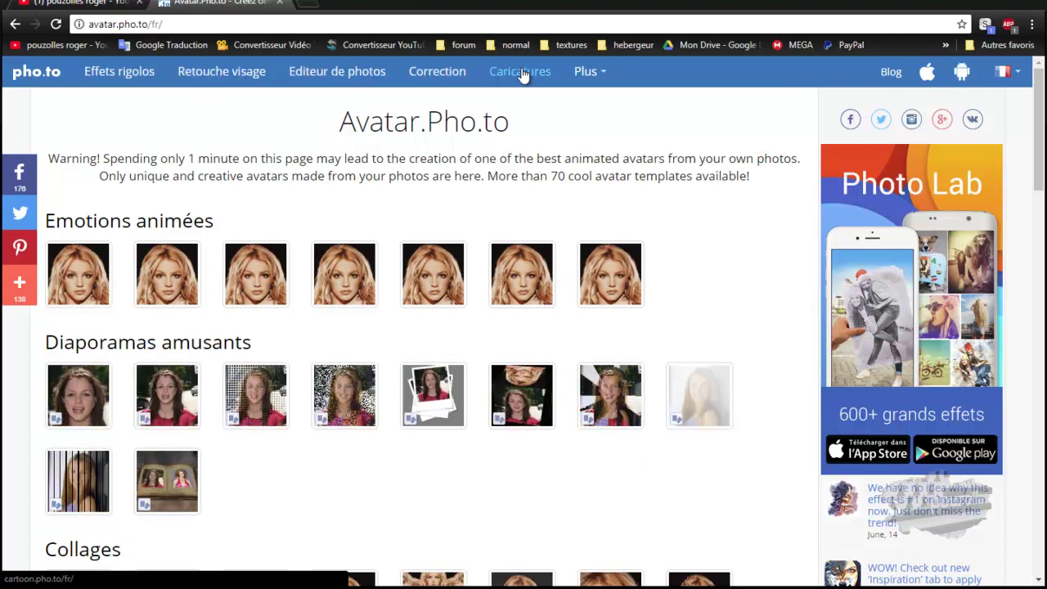
# Step: Look through the avatar template categories from Collages and Filtres amusants to Masques animés and Cadres animés
pyautogui.moveTo(589, 75)
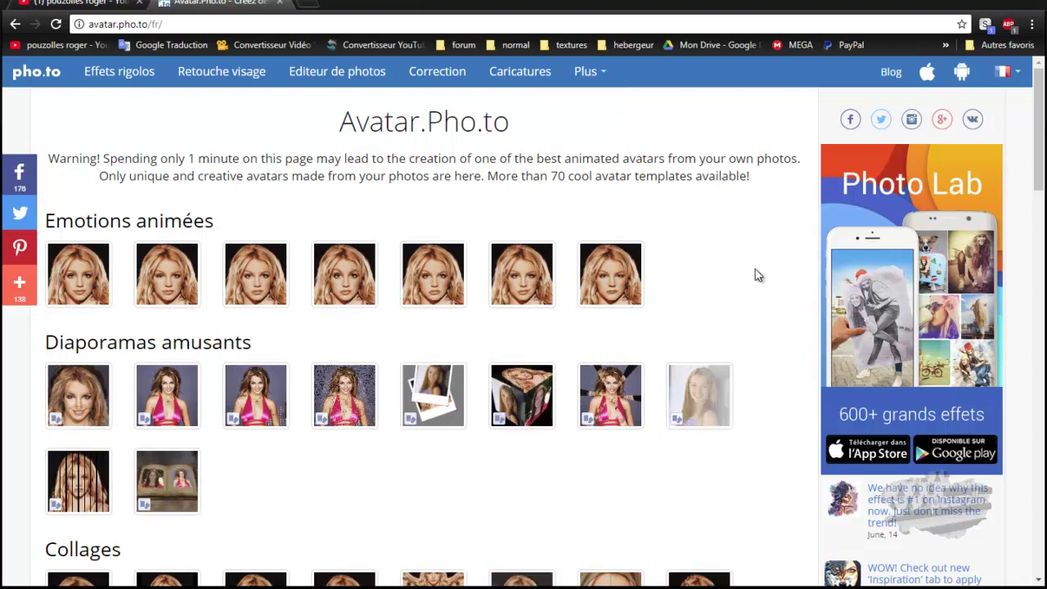
pyautogui.scroll(-2, 755, 276)
pyautogui.scroll(-3, 755, 276)
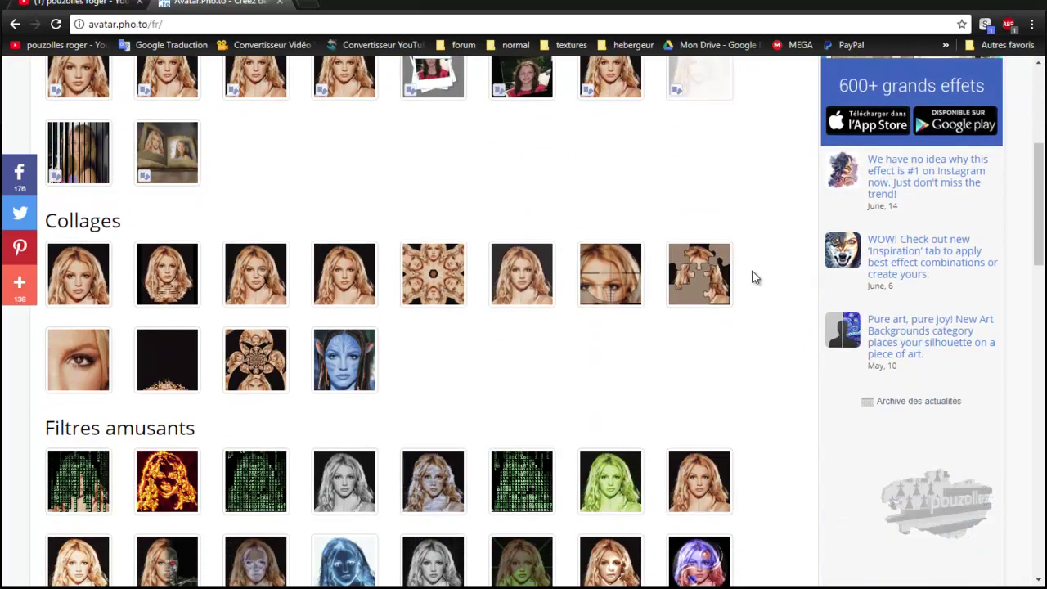
pyautogui.scroll(-1, 754, 278)
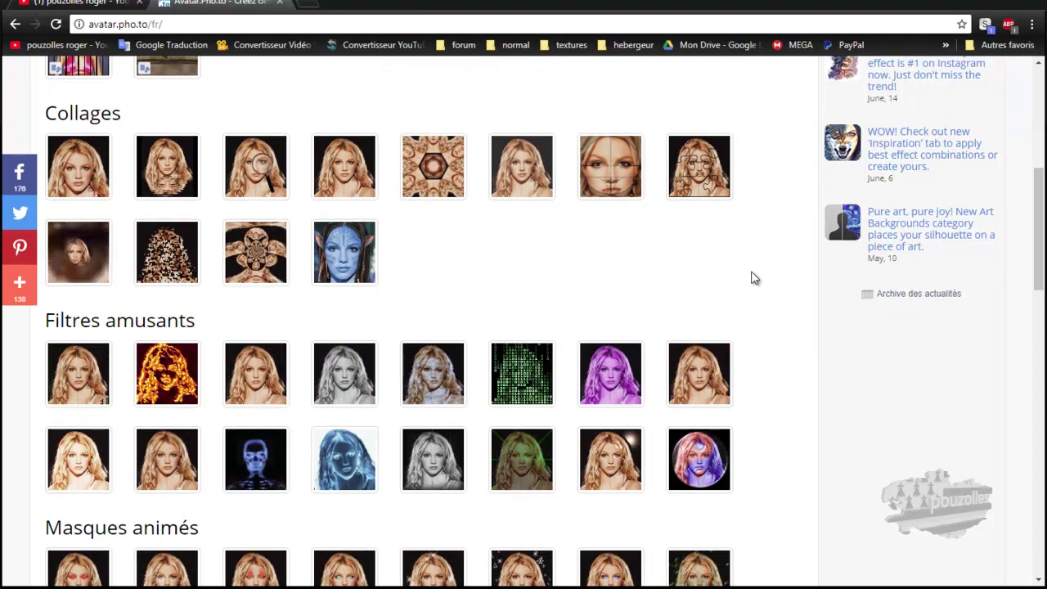
pyautogui.scroll(-2, 754, 278)
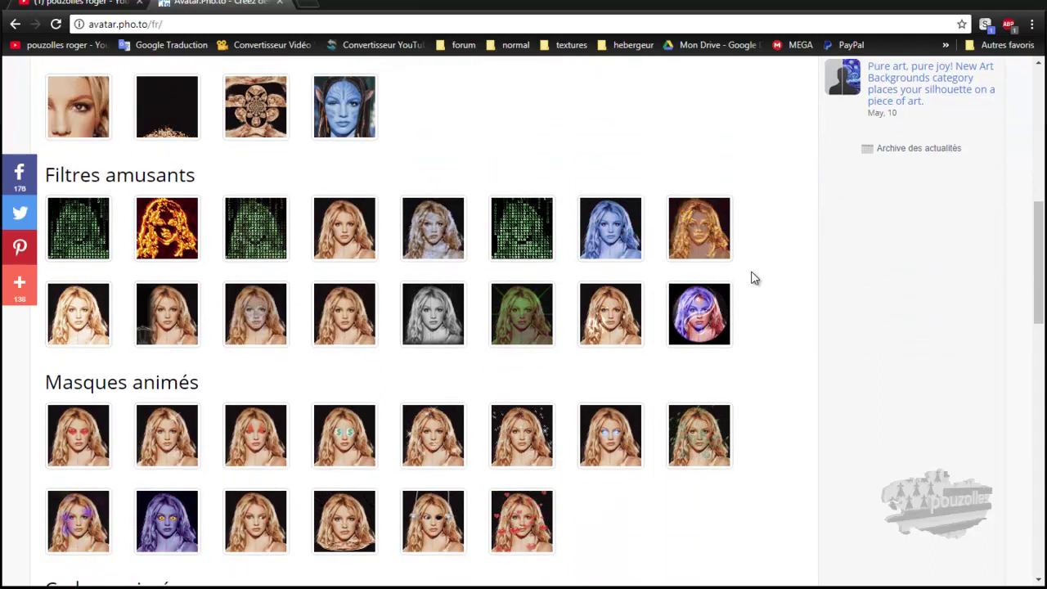
pyautogui.scroll(-1, 753, 278)
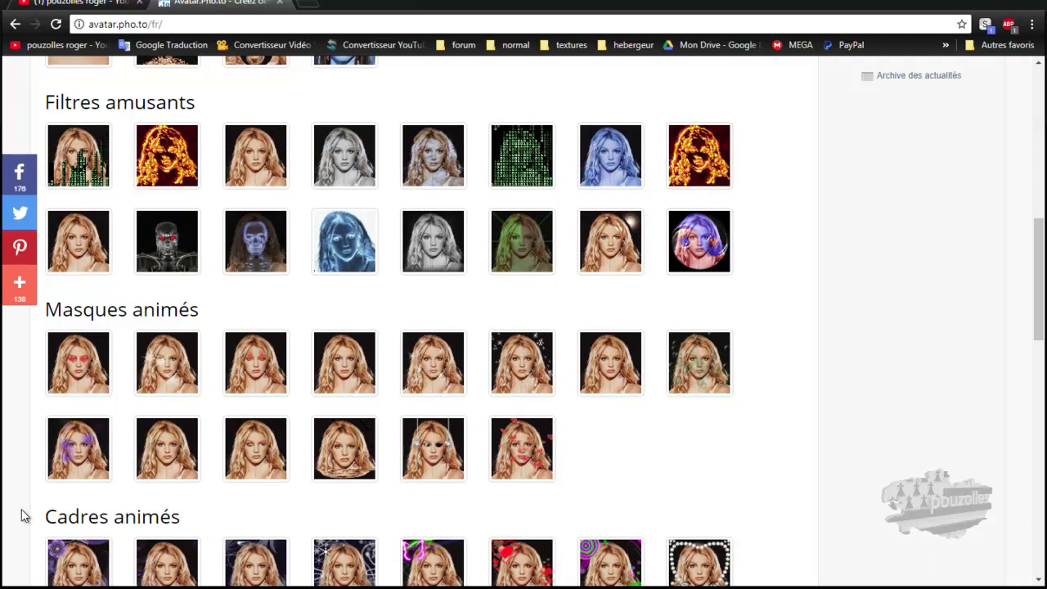
pyautogui.scroll(-3, 24, 514)
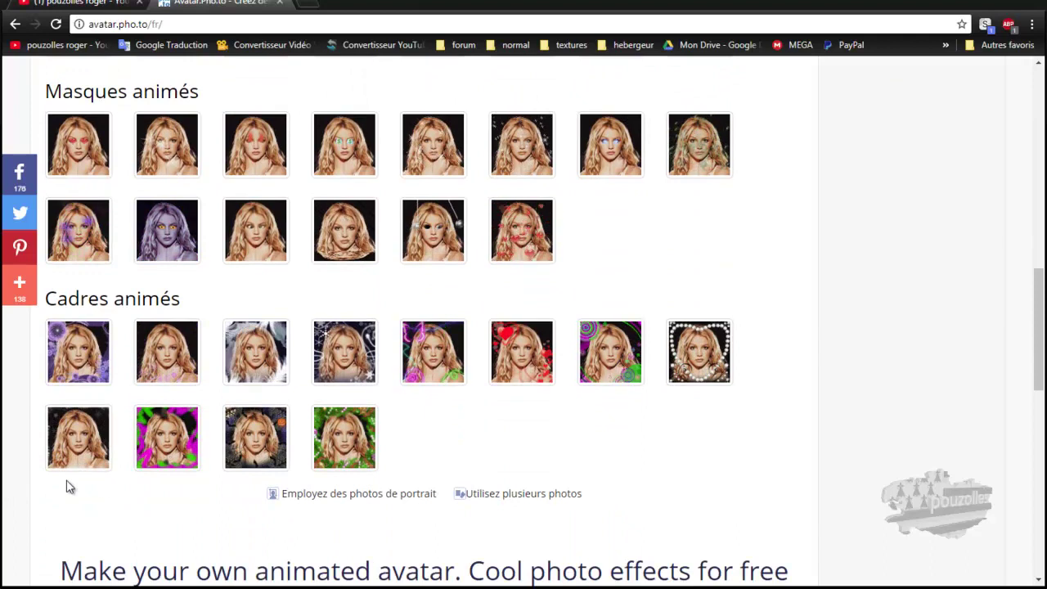